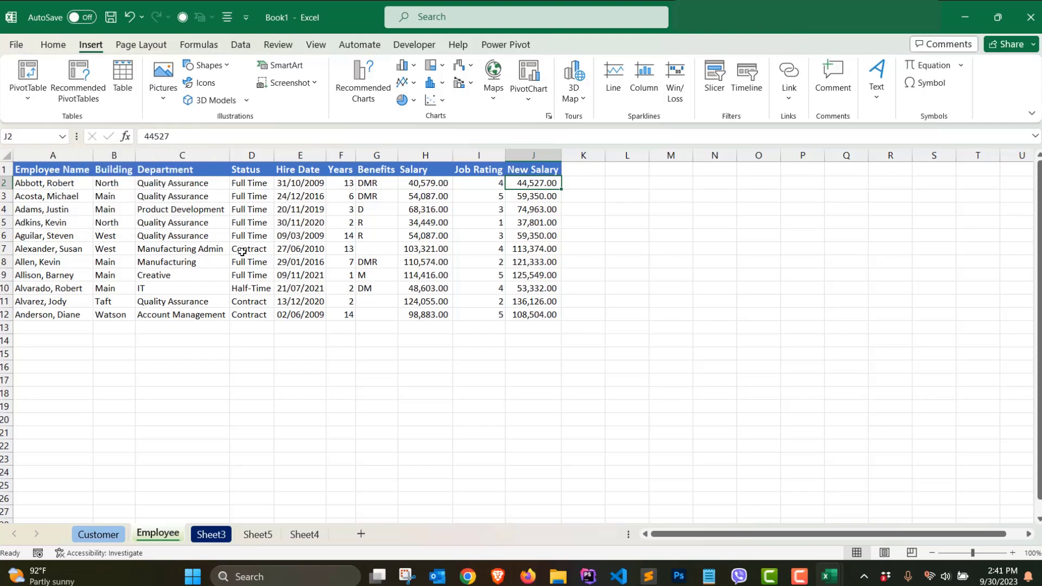
Convert the employee data in A1:J12 to a table with headers, and undo the conversion.
{"action": "left_click", "coordinate": [123, 81]}
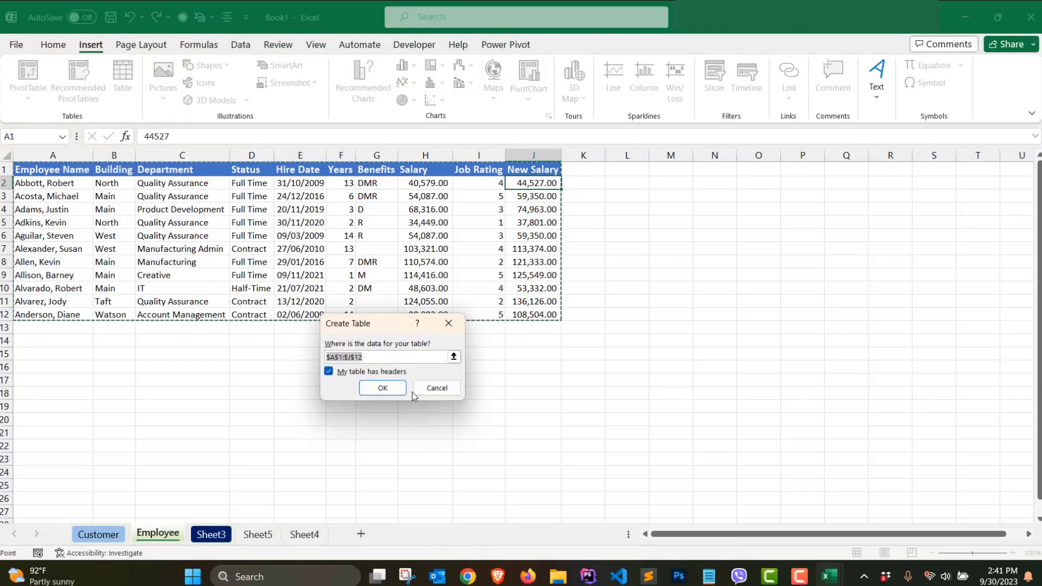
{"action": "left_click", "coordinate": [382, 388]}
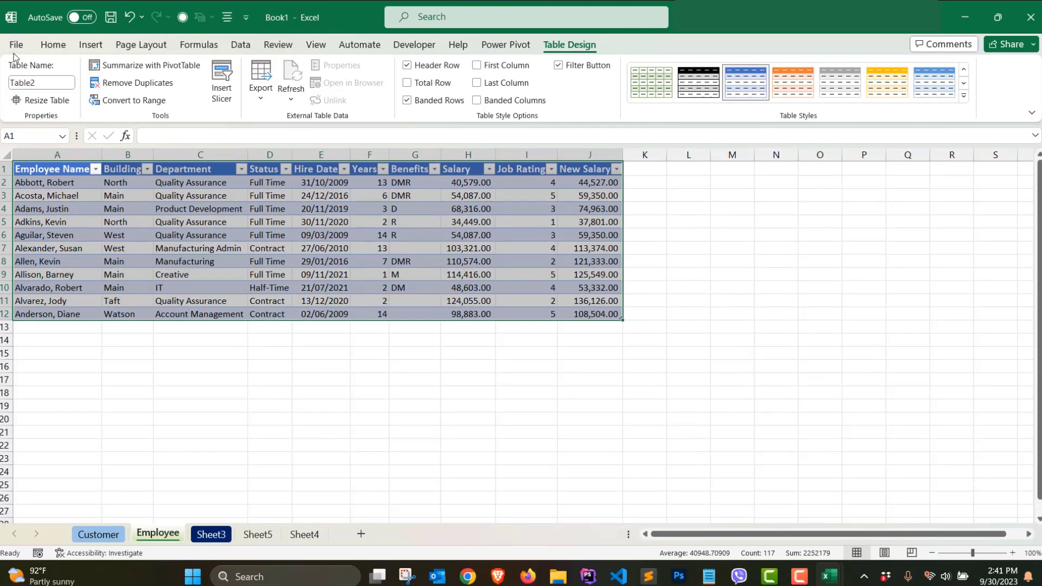
{"action": "key", "text": "ctrl+z"}
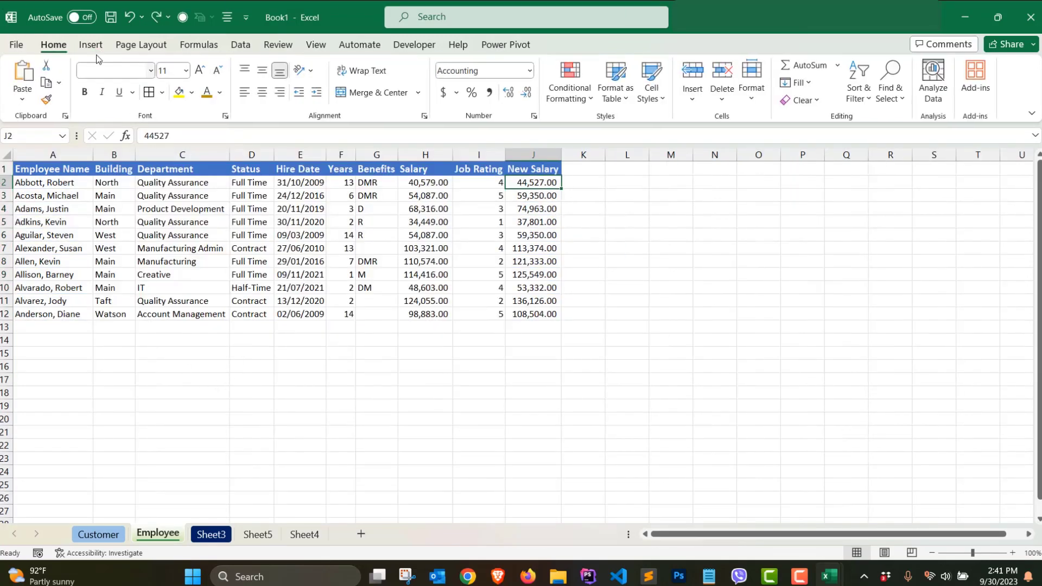
Insert the picture about-bg.jpg from this device's Pictures folder into the Employee sheet.
{"action": "left_click", "coordinate": [90, 45]}
{"action": "left_click", "coordinate": [164, 102]}
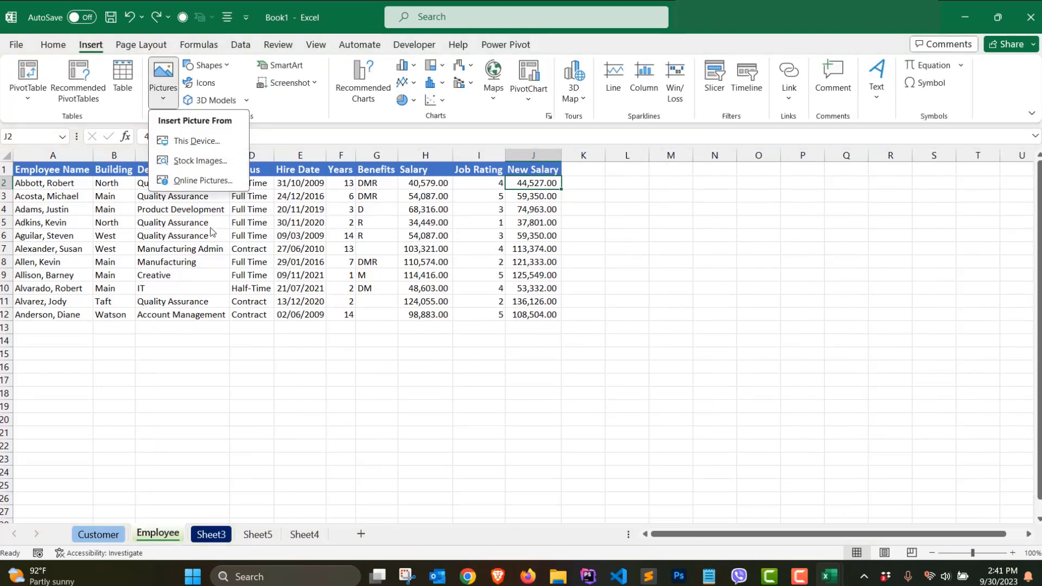
{"action": "left_click", "coordinate": [193, 356]}
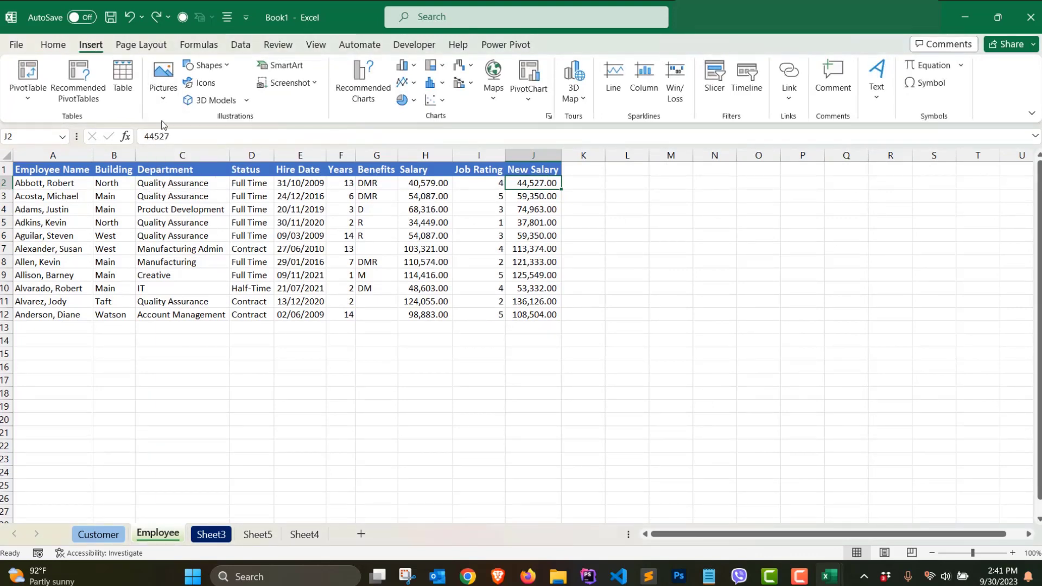
{"action": "left_click", "coordinate": [163, 97]}
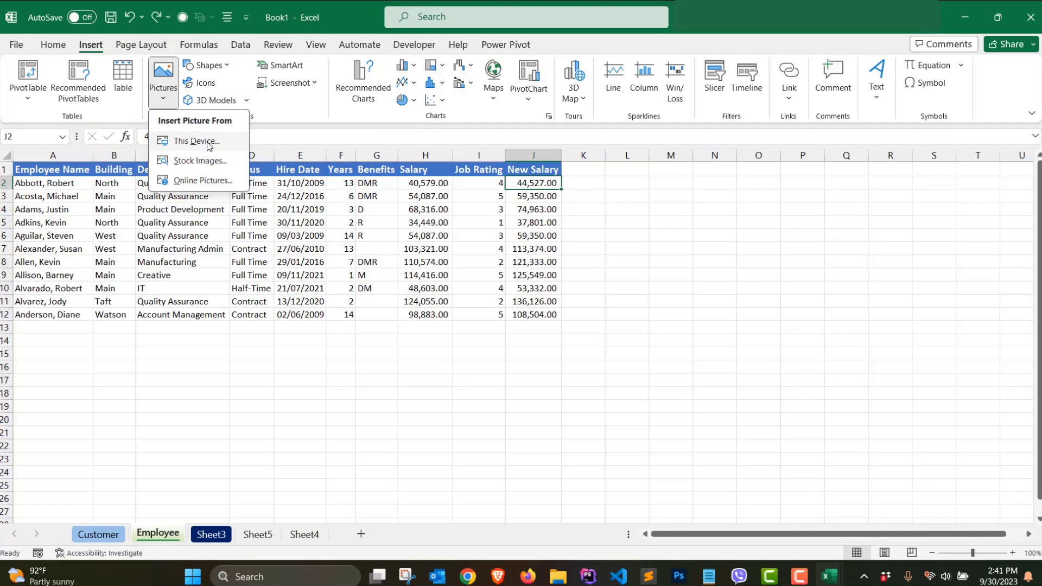
{"action": "left_click", "coordinate": [197, 141]}
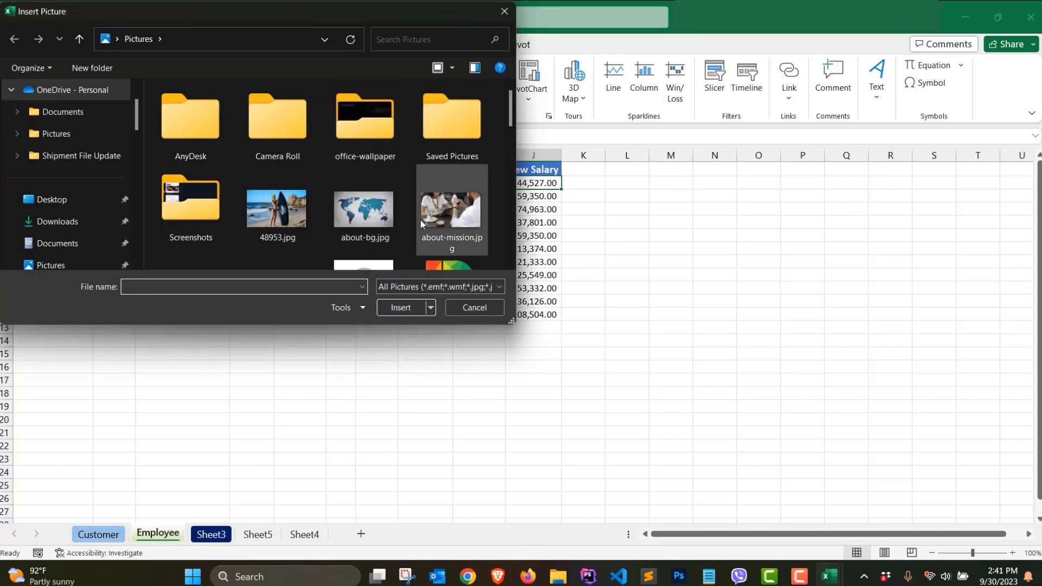
{"action": "double_click", "coordinate": [363, 212]}
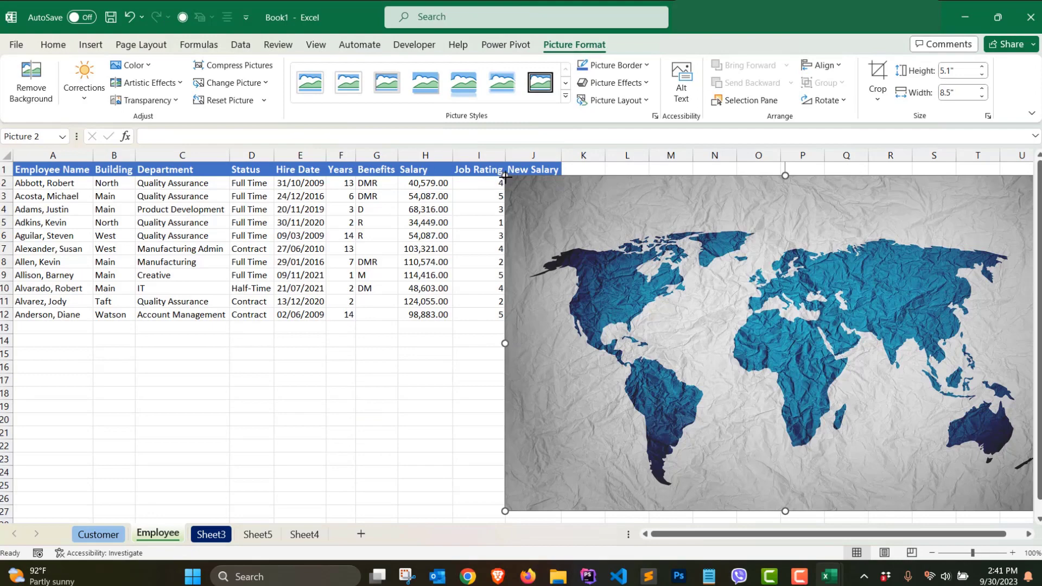
Shrink the world map picture to about 2.45 by 4.09 inches and place it directly below the employee data.
{"action": "left_click_drag", "start_coordinate": [505, 175], "coordinate": [794, 349]}
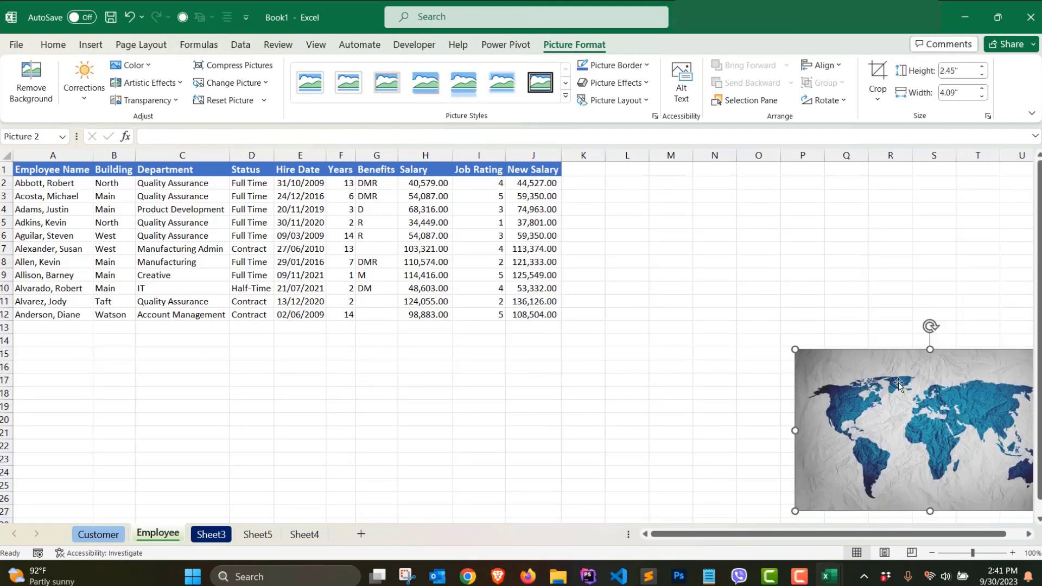
{"action": "left_click_drag", "start_coordinate": [898, 384], "coordinate": [116, 356]}
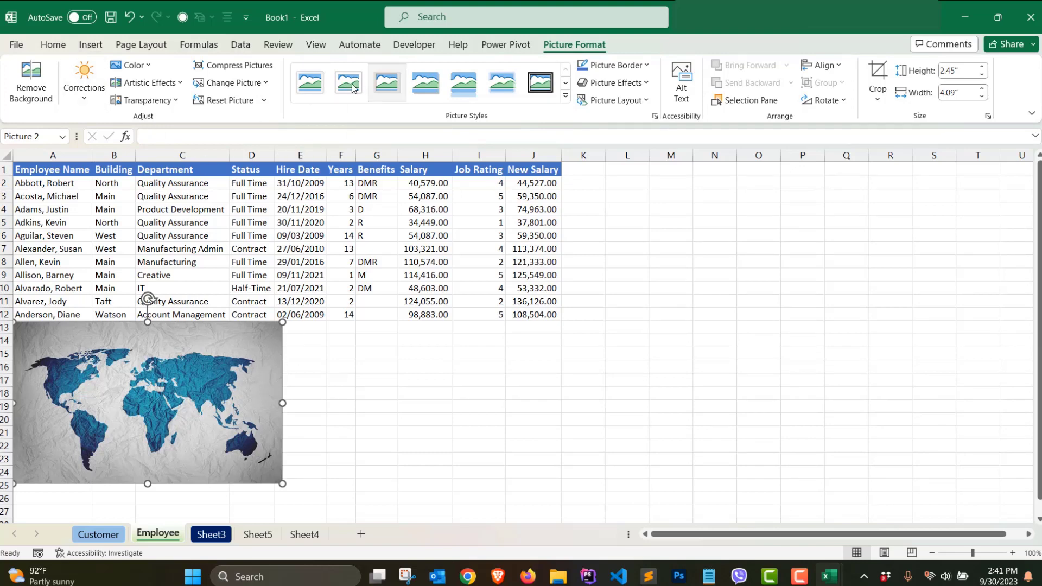
Apply the plain white frame picture style to the world map picture.
{"action": "left_click", "coordinate": [310, 83]}
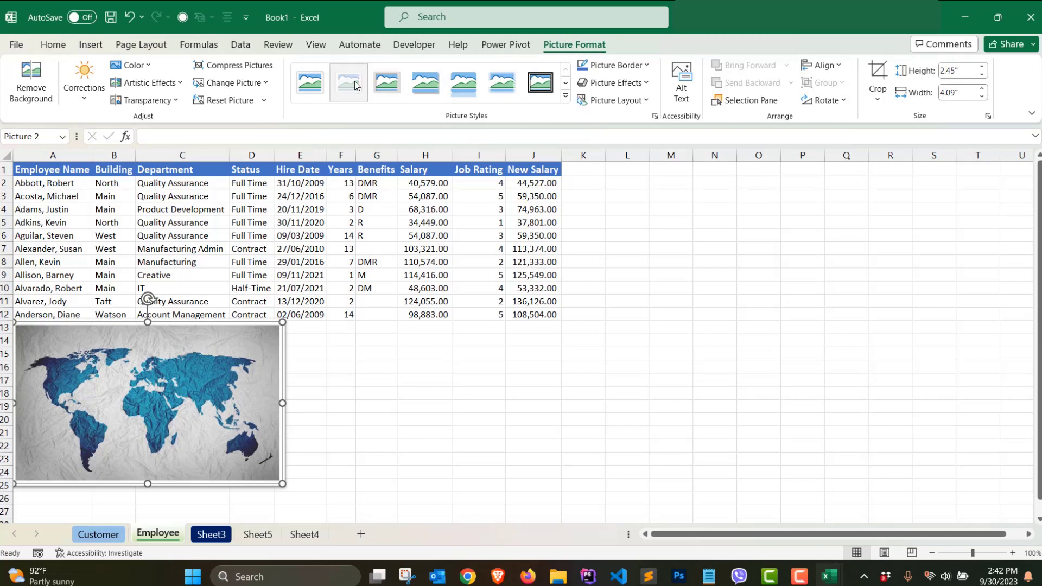
{"action": "left_click", "coordinate": [565, 96]}
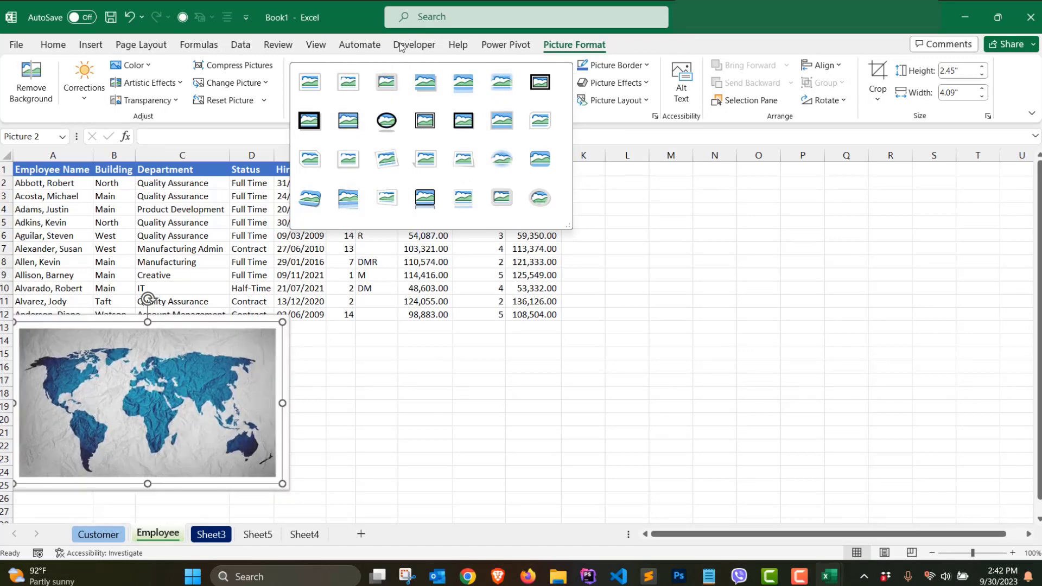
{"action": "left_click", "coordinate": [706, 43]}
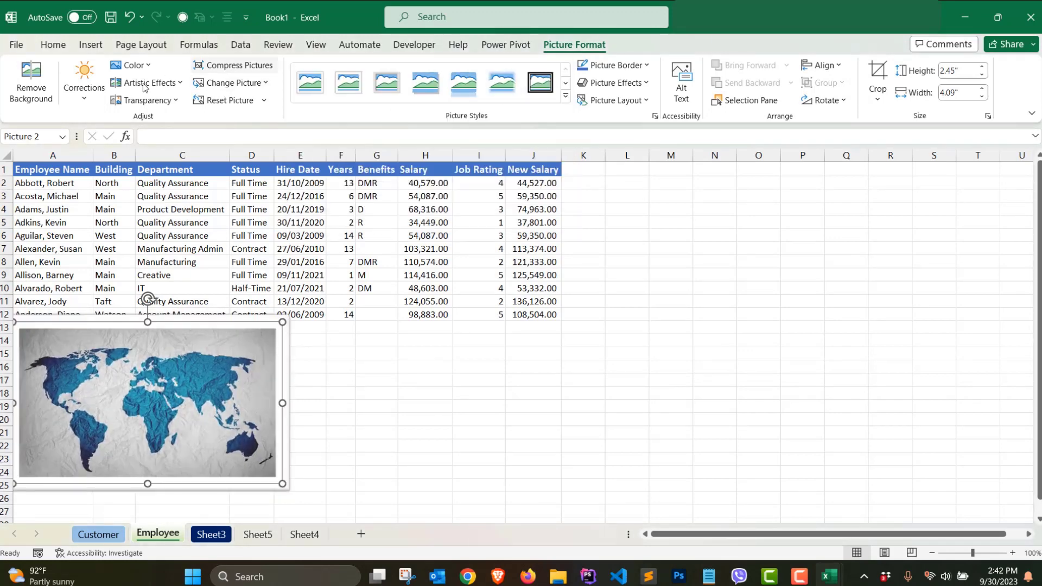
Recolor the world map picture with the light gray variation.
{"action": "left_click", "coordinate": [133, 65]}
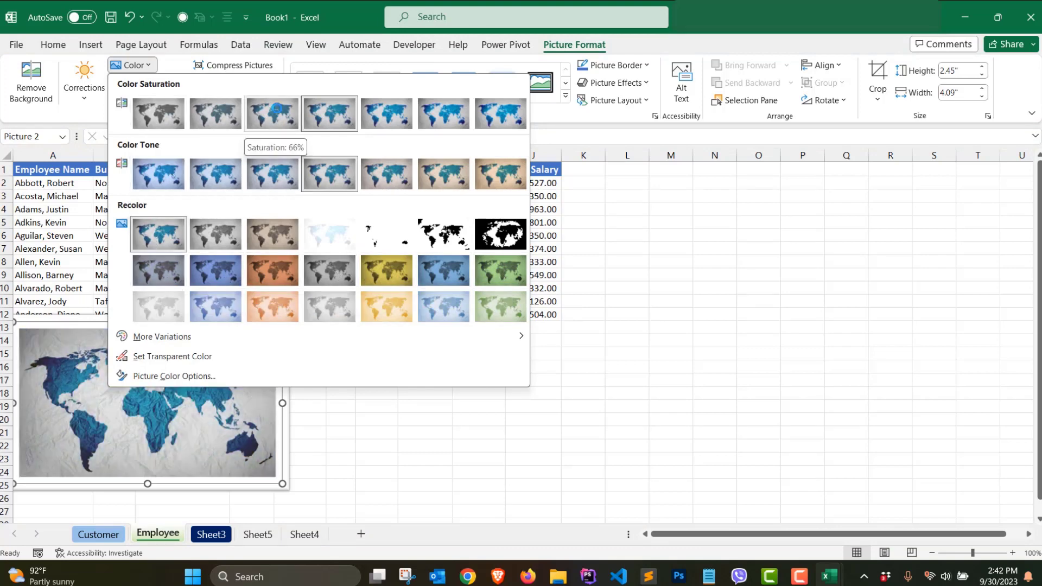
{"action": "left_click", "coordinate": [164, 315]}
{"action": "left_click", "coordinate": [375, 402]}
Move the world map picture beside the employee data, starting at column K in row 1.
{"action": "left_click", "coordinate": [115, 422]}
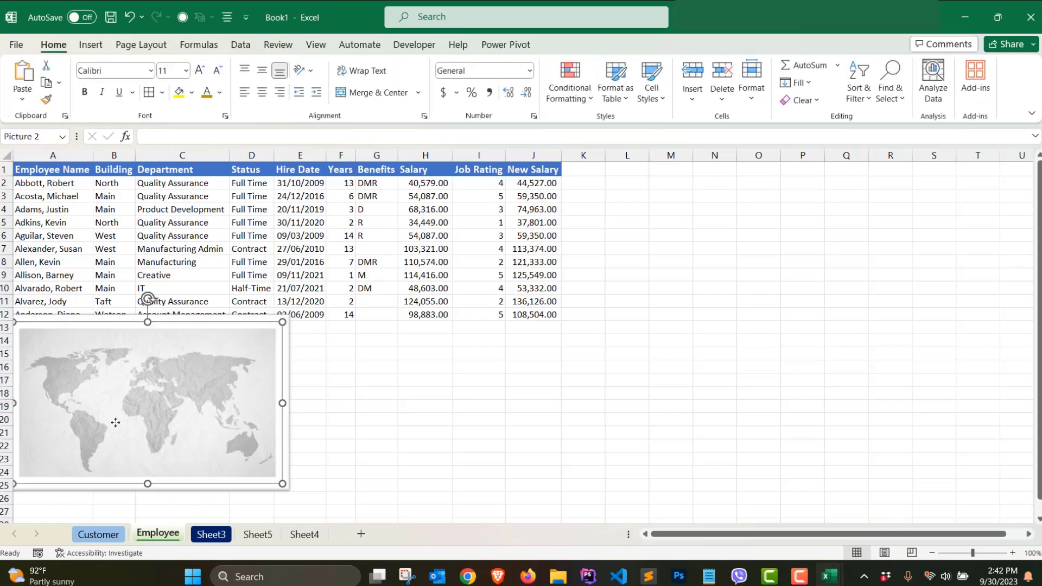
{"action": "left_click", "coordinate": [402, 380]}
{"action": "left_click", "coordinate": [153, 392]}
{"action": "left_click_drag", "start_coordinate": [169, 391], "coordinate": [709, 208]}
{"action": "left_click", "coordinate": [543, 392]}
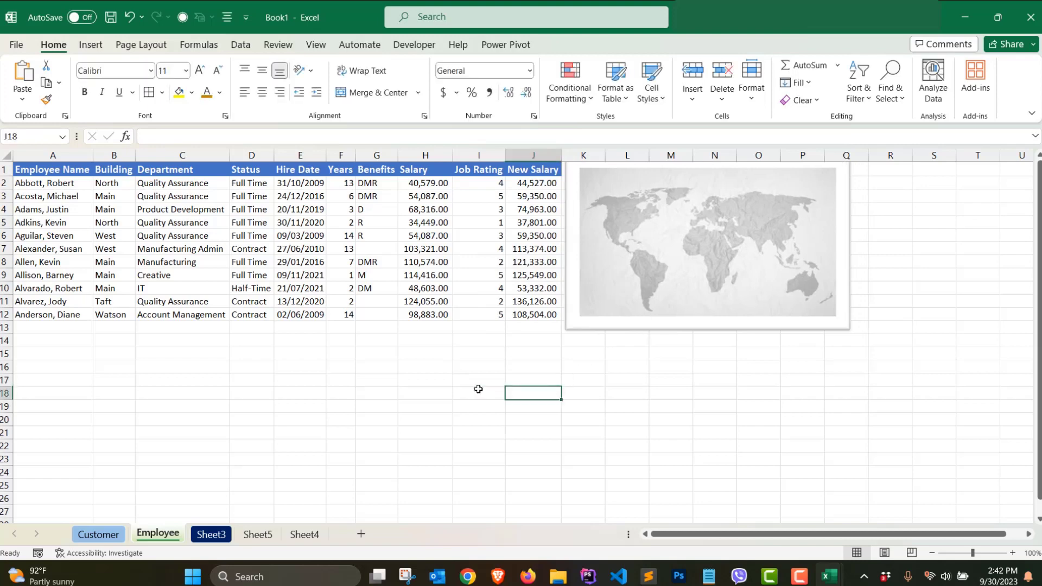
Draw a rectangle shape about 1.45 inches high and 4.32 inches wide below the employee data.
{"action": "left_click", "coordinate": [88, 46]}
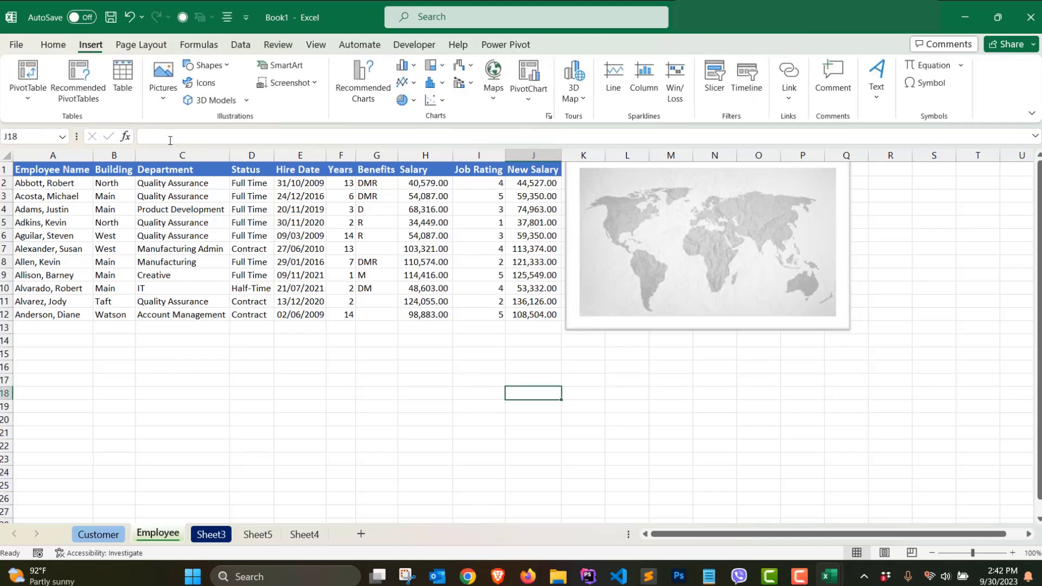
{"action": "left_click", "coordinate": [230, 66]}
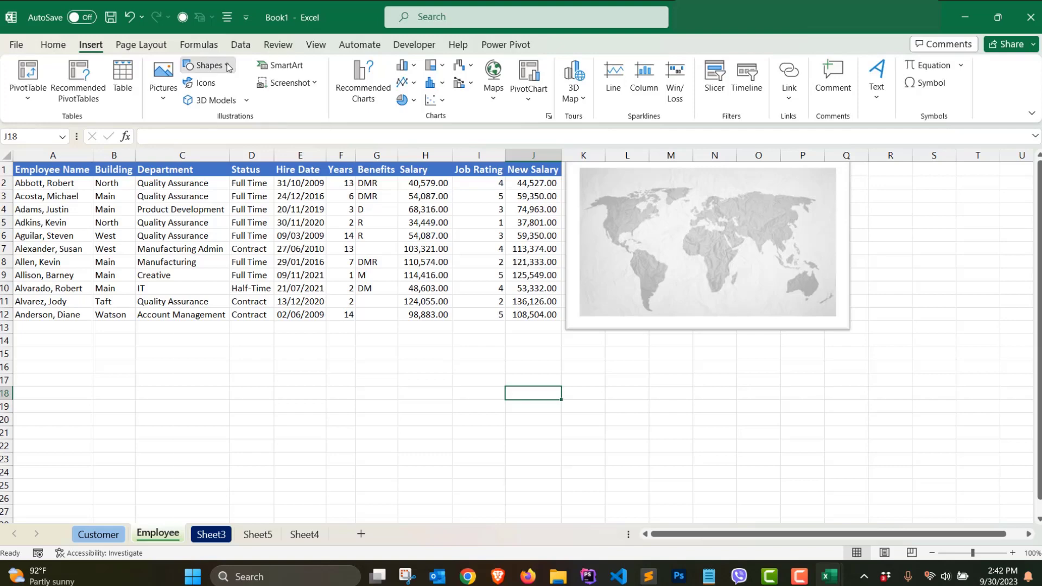
{"action": "left_click", "coordinate": [230, 115]}
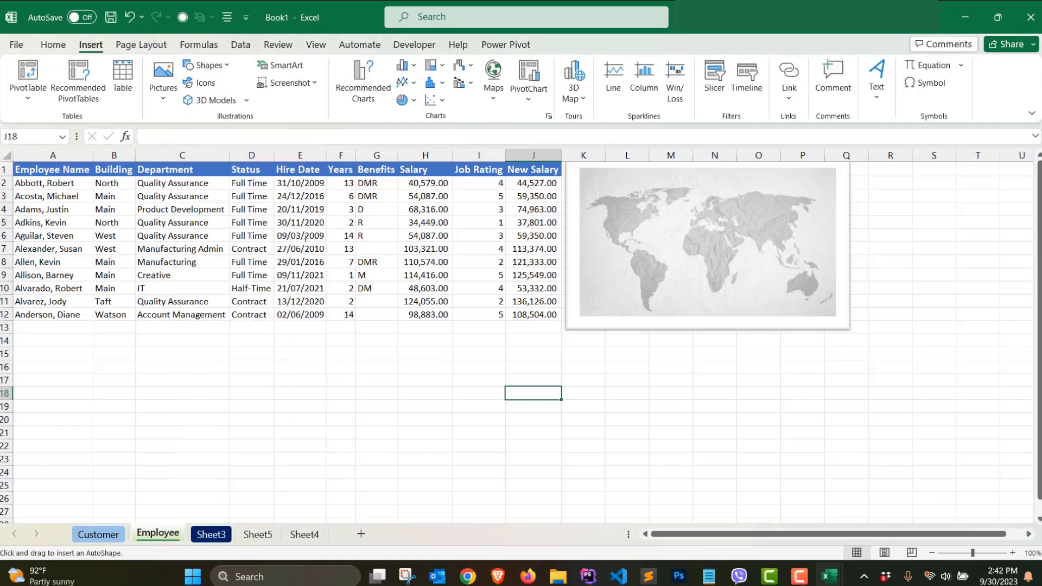
{"action": "left_click_drag", "start_coordinate": [112, 359], "coordinate": [396, 455]}
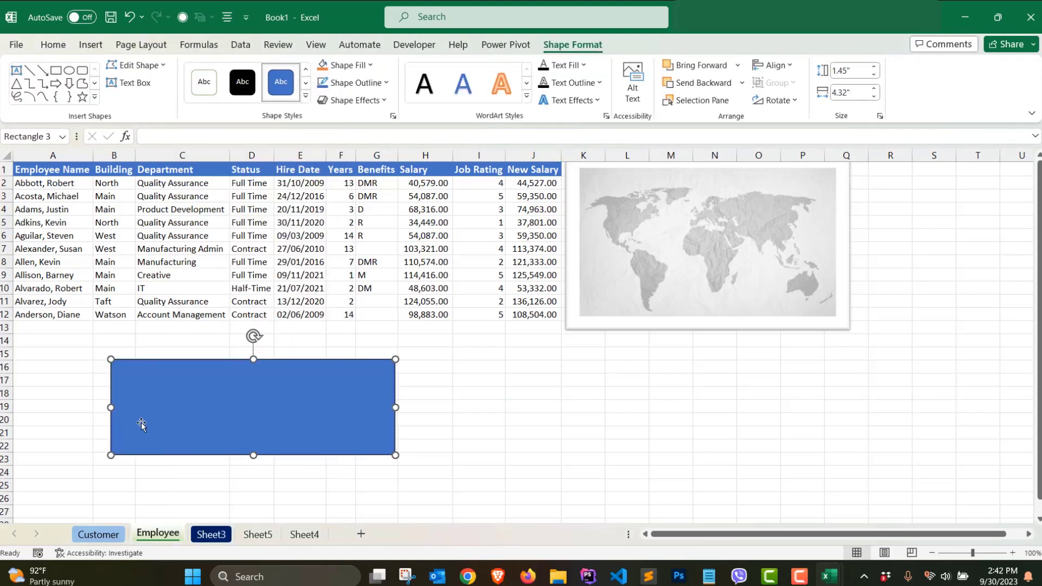
Give the rectangle the intense blue gradient theme style and the second bevelled Preset shape effect.
{"action": "left_click", "coordinate": [306, 96]}
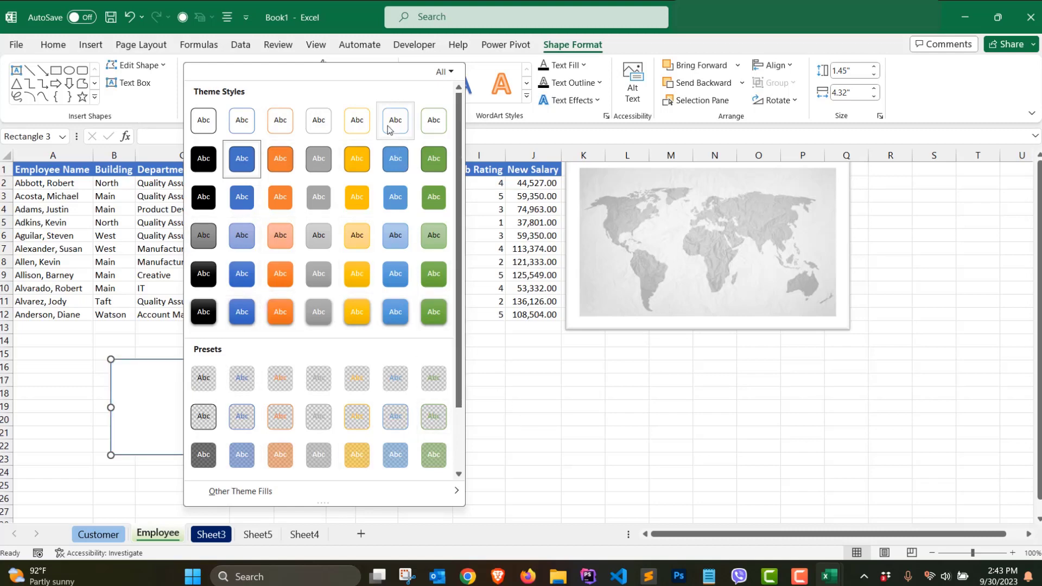
{"action": "left_click", "coordinate": [244, 324]}
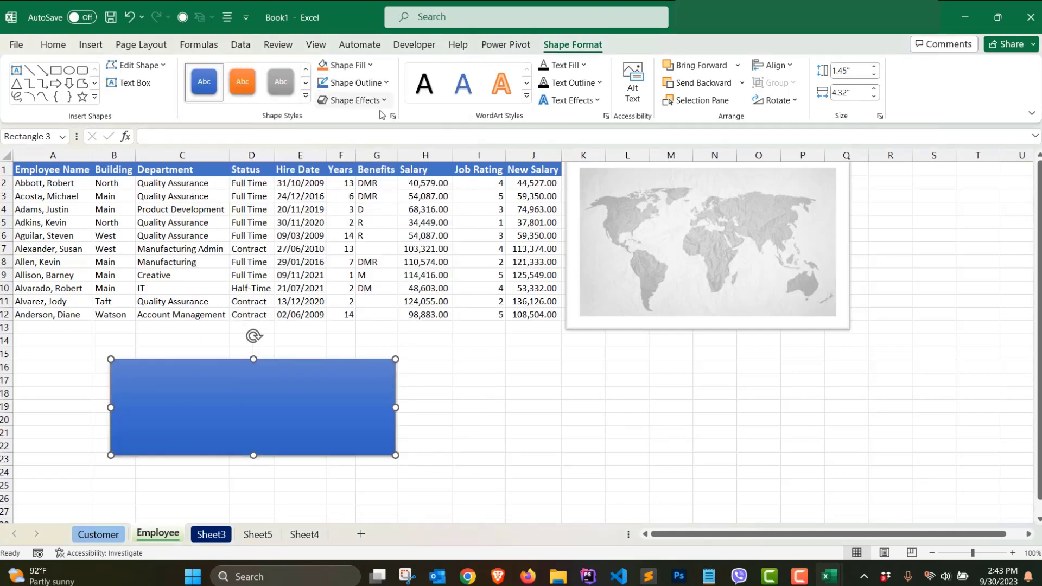
{"action": "left_click", "coordinate": [354, 100]}
{"action": "mouse_move", "coordinate": [387, 269]}
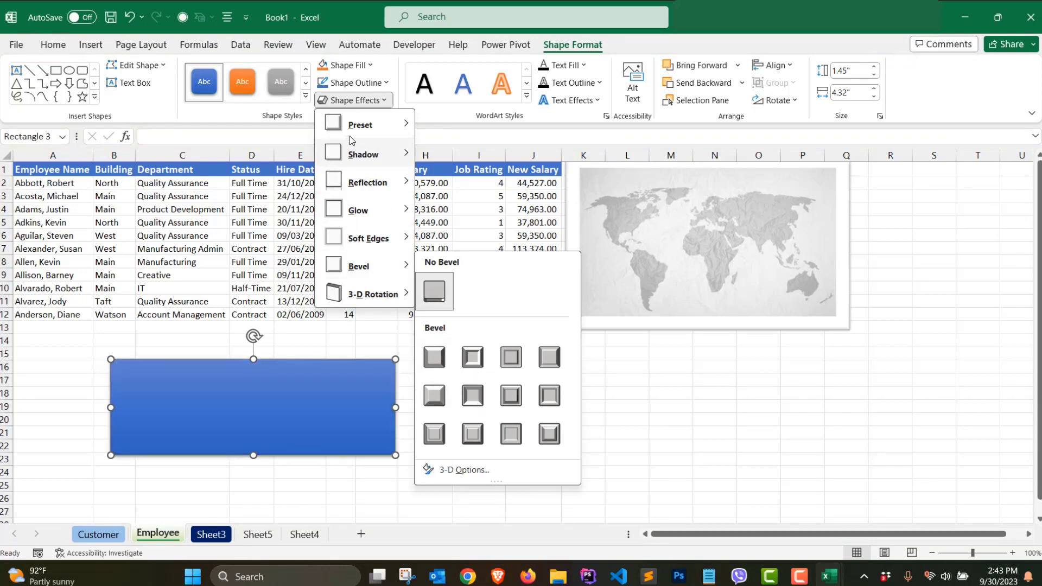
{"action": "mouse_move", "coordinate": [355, 126]}
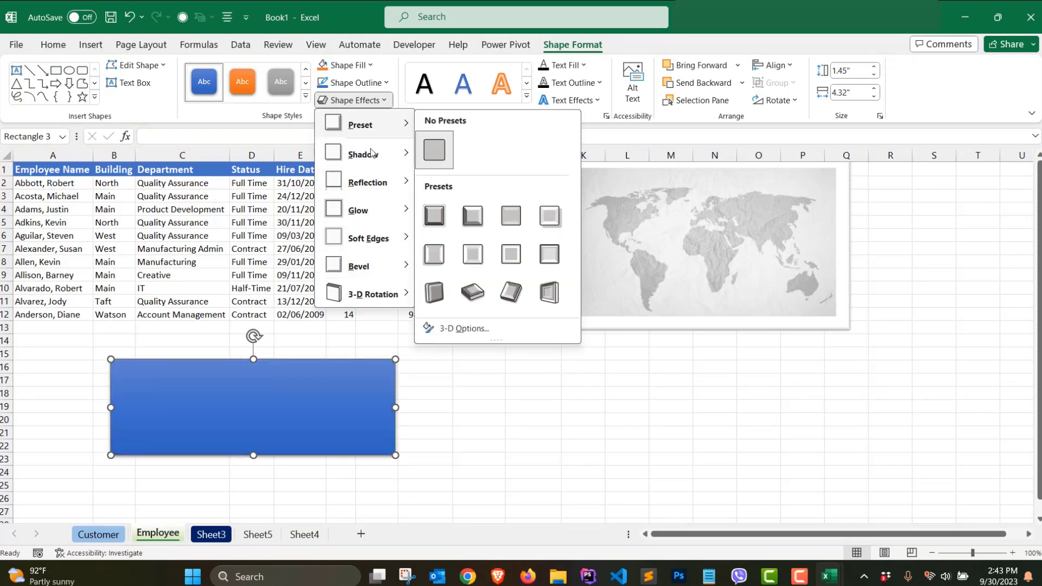
{"action": "left_click", "coordinate": [477, 228]}
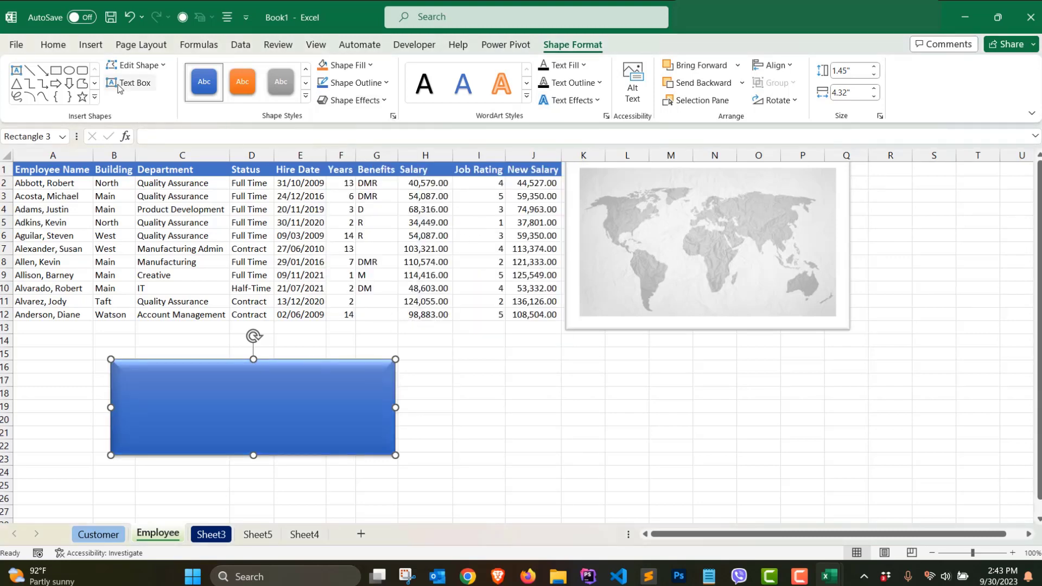
{"action": "right_click", "coordinate": [287, 402]}
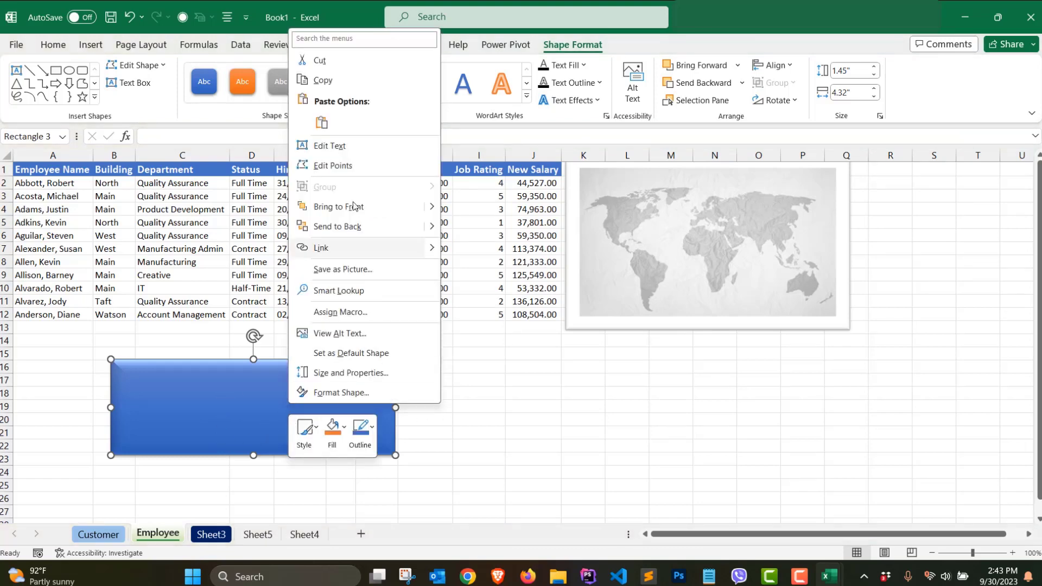
{"action": "left_click", "coordinate": [337, 147]}
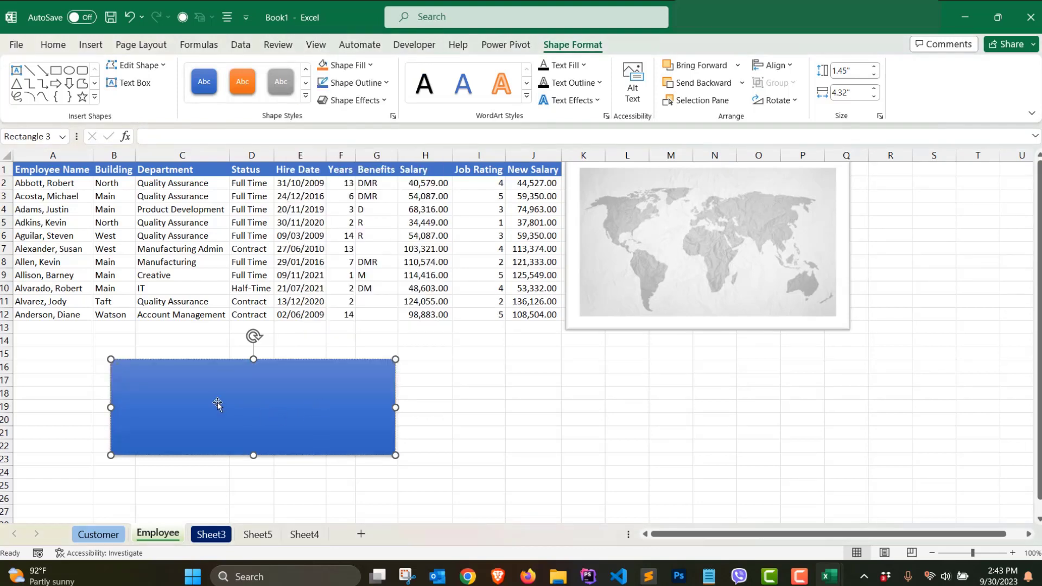
{"action": "key", "text": "Escape"}
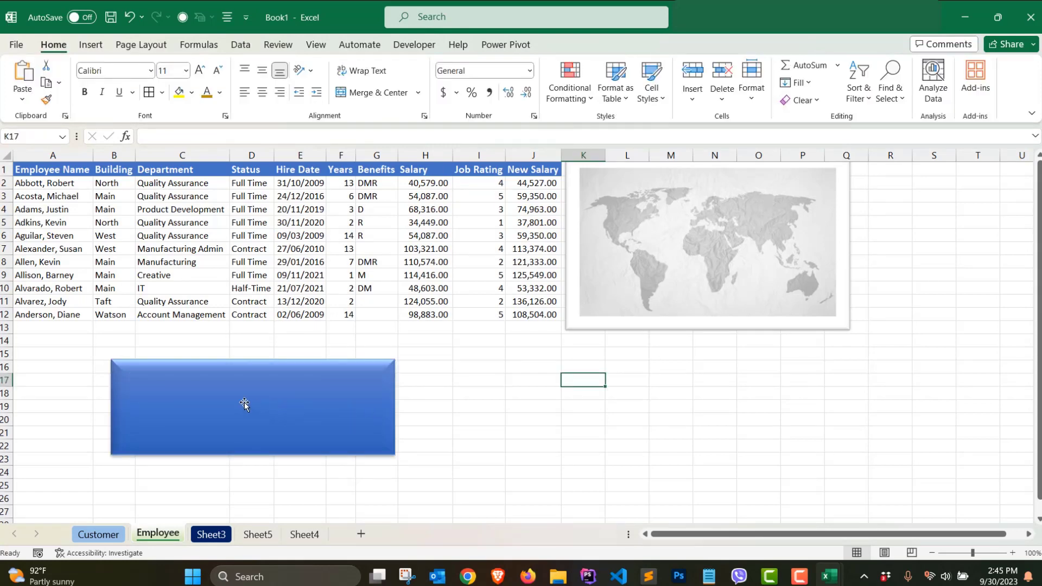
Add the text "Hello world" to the blue rectangle and set its font size to 20.
{"action": "right_click", "coordinate": [241, 395]}
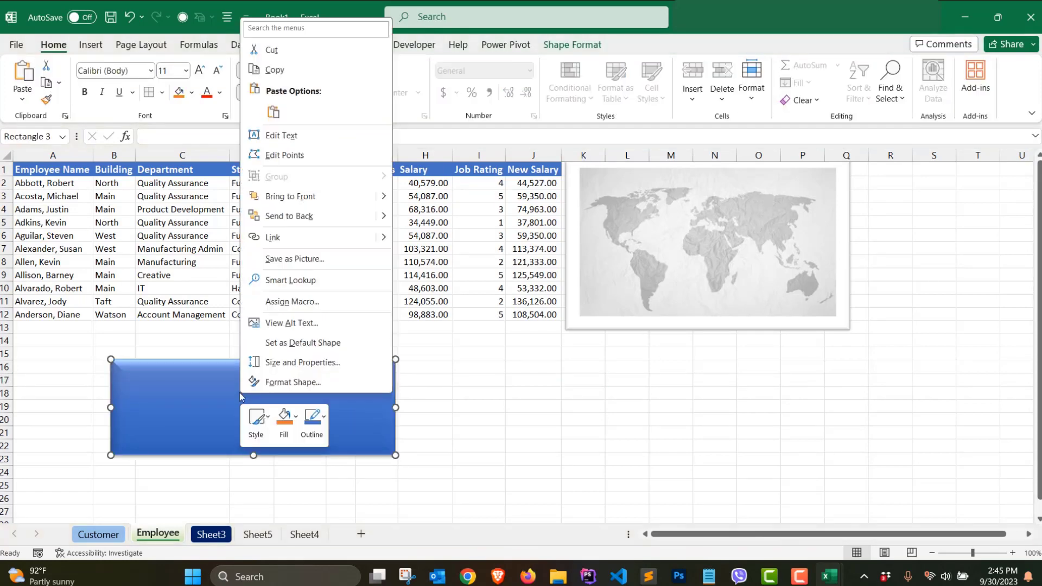
{"action": "left_click", "coordinate": [290, 135]}
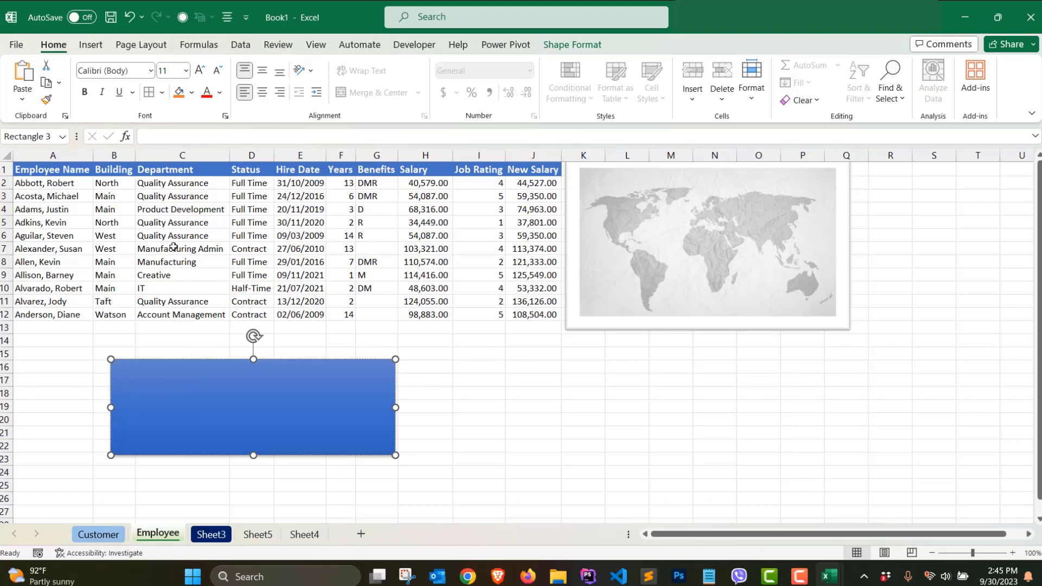
{"action": "left_click", "coordinate": [200, 71]}
{"action": "left_click", "coordinate": [201, 71]}
{"action": "left_click", "coordinate": [201, 70]}
{"action": "left_click", "coordinate": [200, 70]}
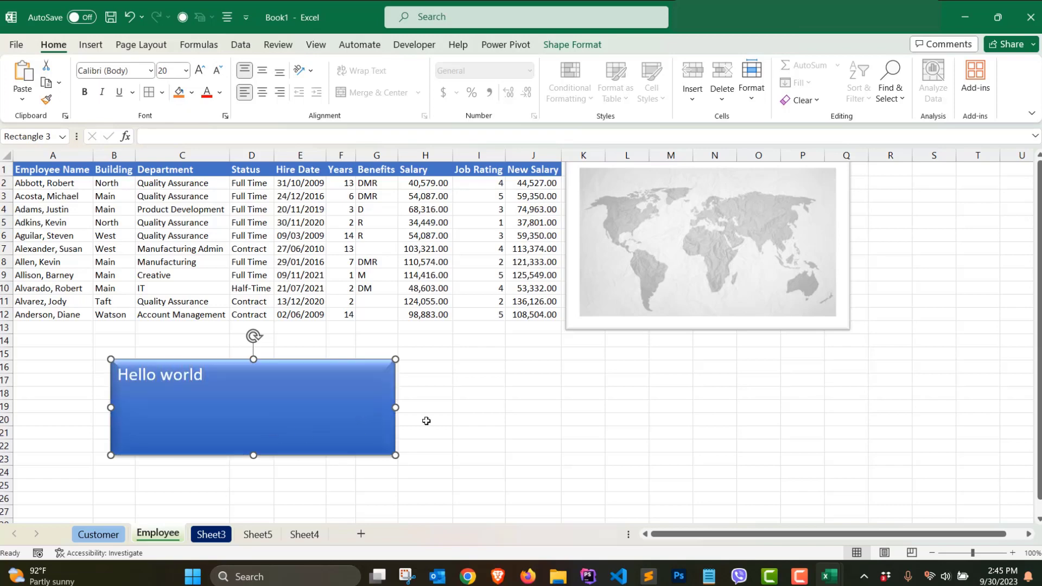
{"action": "left_click", "coordinate": [535, 408]}
{"action": "left_click", "coordinate": [157, 389]}
{"action": "right_click", "coordinate": [259, 395]}
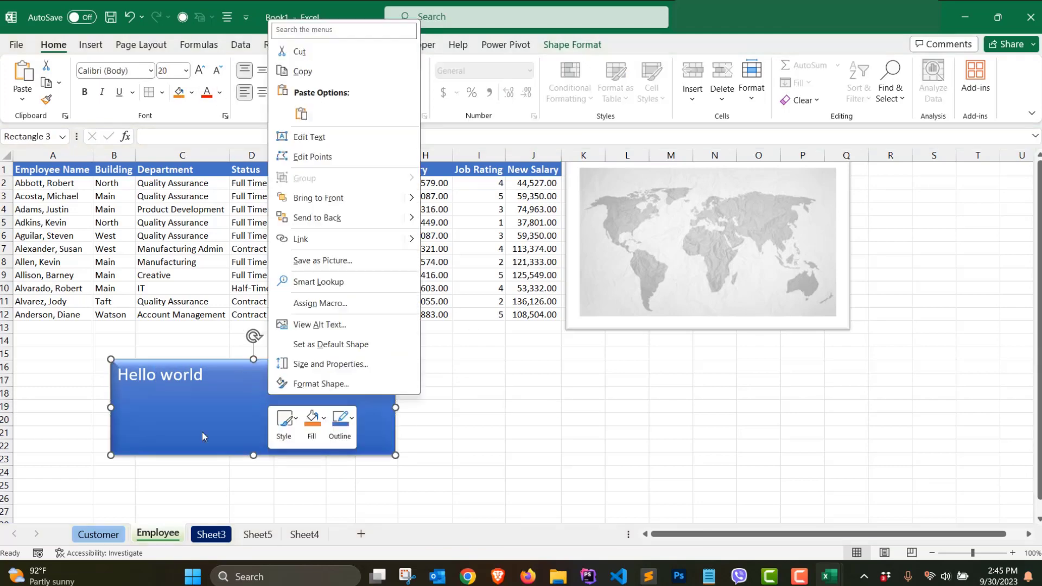
{"action": "left_click", "coordinate": [202, 432]}
{"action": "left_click", "coordinate": [91, 48]}
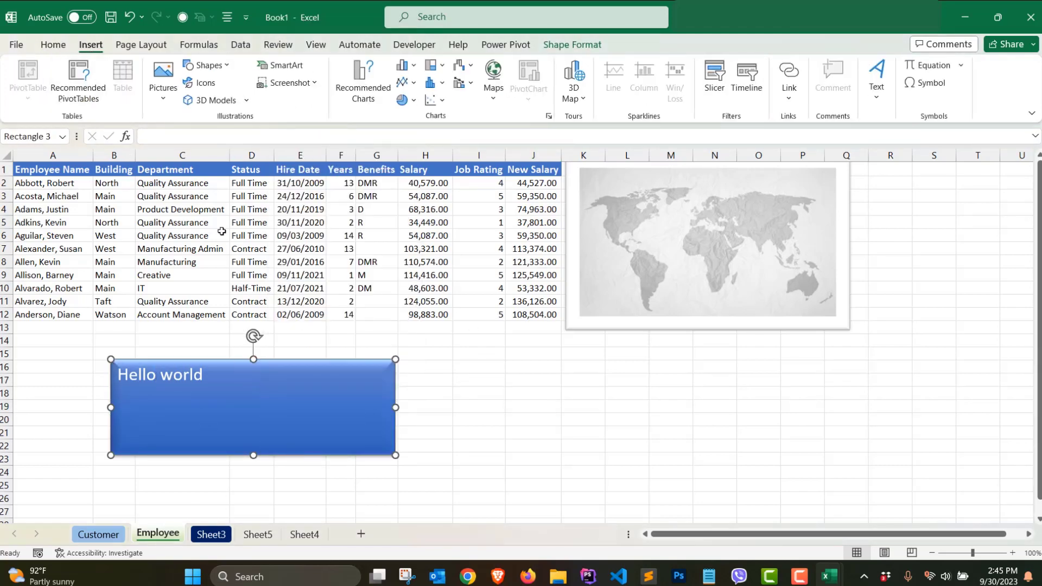
{"action": "left_click", "coordinate": [268, 386]}
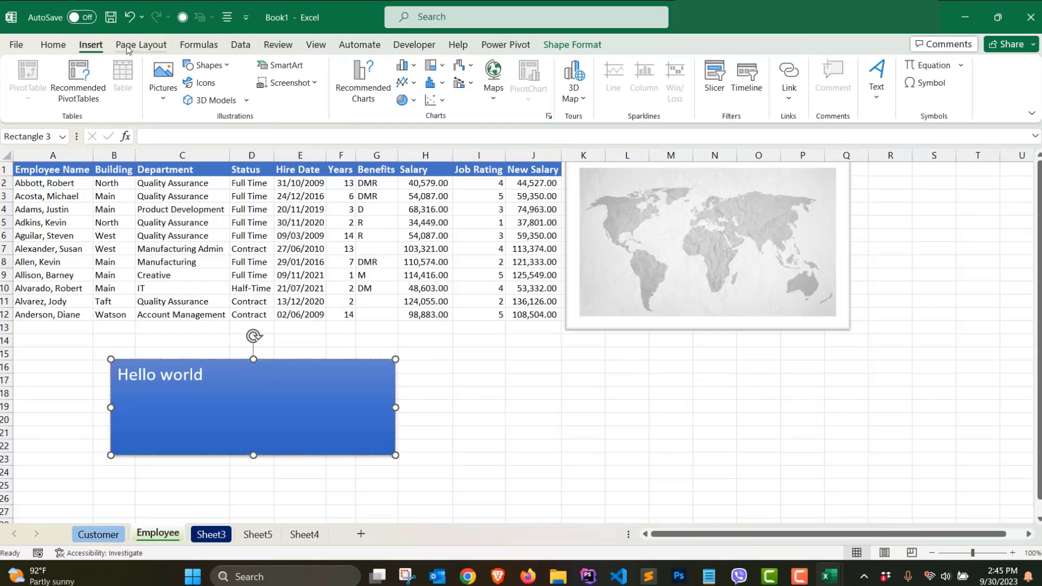
{"action": "right_click", "coordinate": [304, 380]}
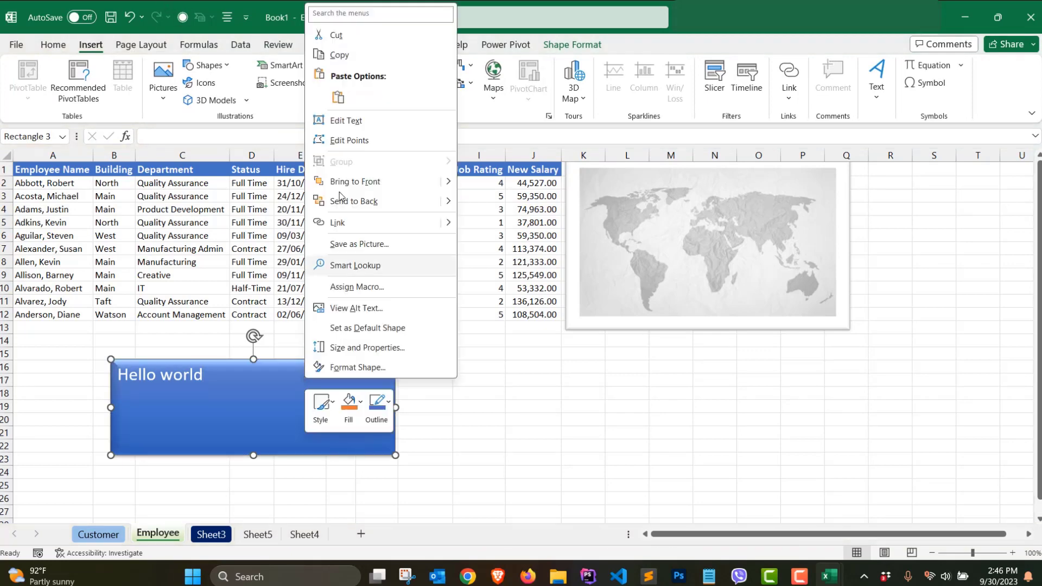
Draw a second rectangle about 1.48 inches high and 4.28 inches wide beside the blue one and apply a green preset shape style.
{"action": "left_click", "coordinate": [346, 121]}
{"action": "left_click", "coordinate": [479, 393]}
{"action": "left_click", "coordinate": [207, 65]}
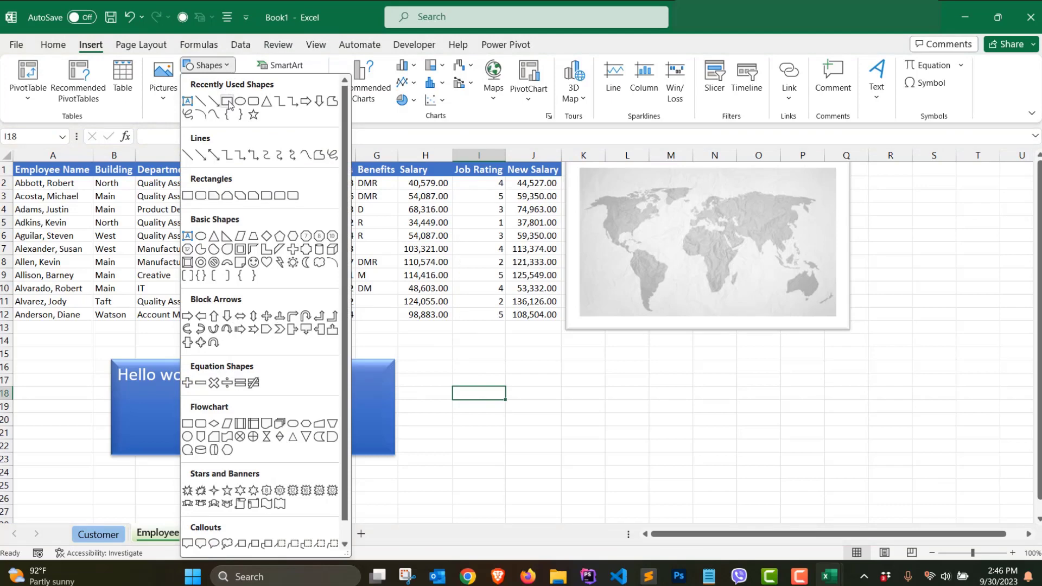
{"action": "left_click", "coordinate": [228, 102]}
{"action": "left_click_drag", "start_coordinate": [445, 363], "coordinate": [726, 460]}
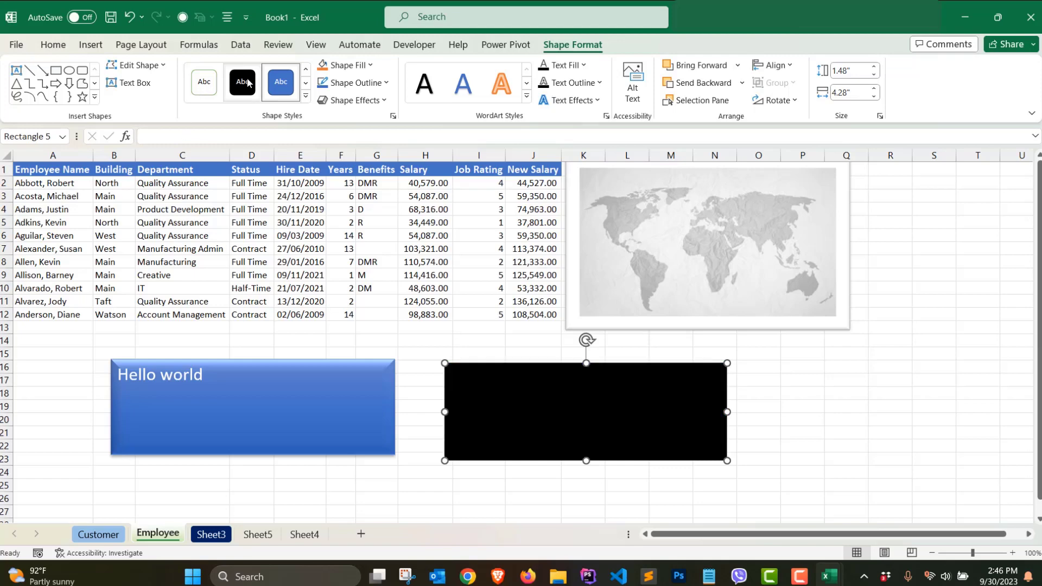
{"action": "left_click", "coordinate": [305, 96]}
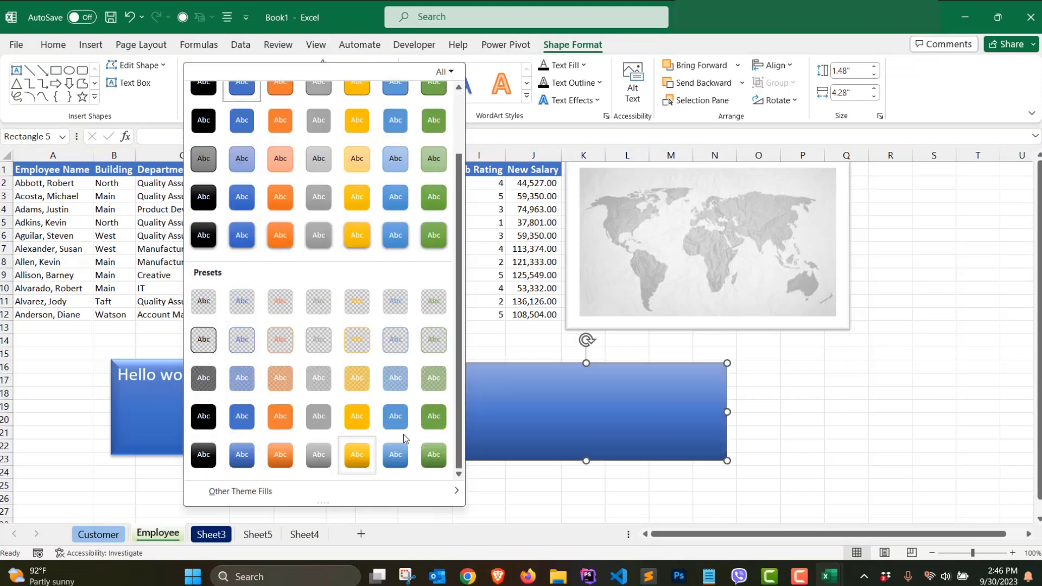
{"action": "left_click", "coordinate": [433, 454]}
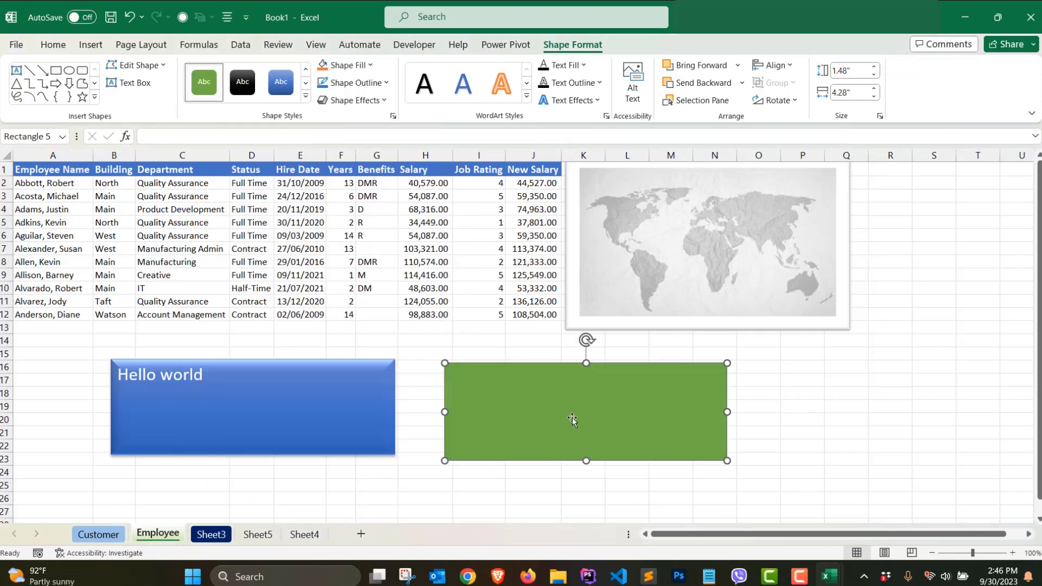
Insert a text box inside the green rectangle containing the text "Hello World 2".
{"action": "left_click", "coordinate": [133, 82]}
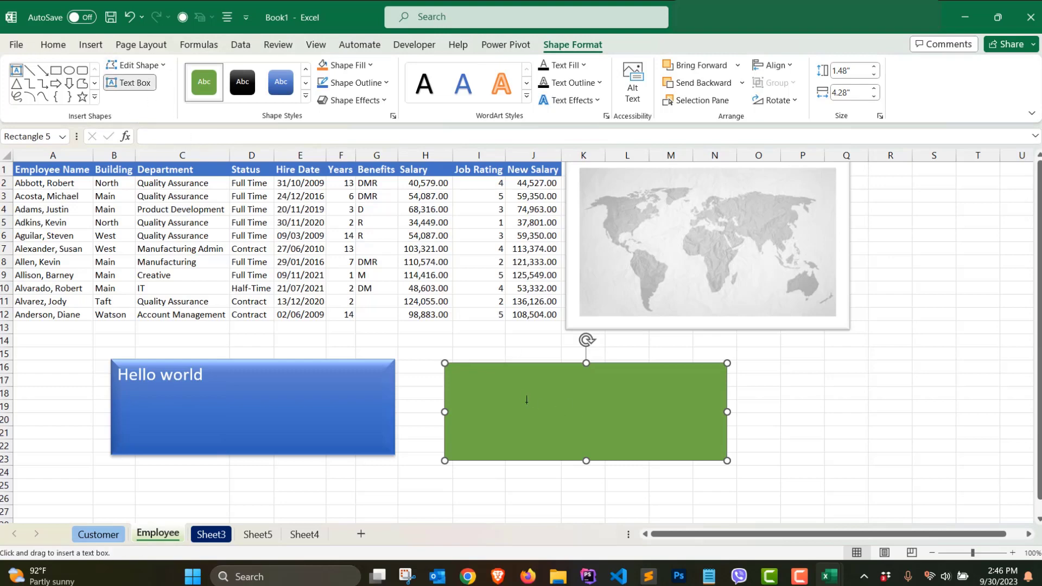
{"action": "left_click_drag", "start_coordinate": [486, 384], "coordinate": [645, 432]}
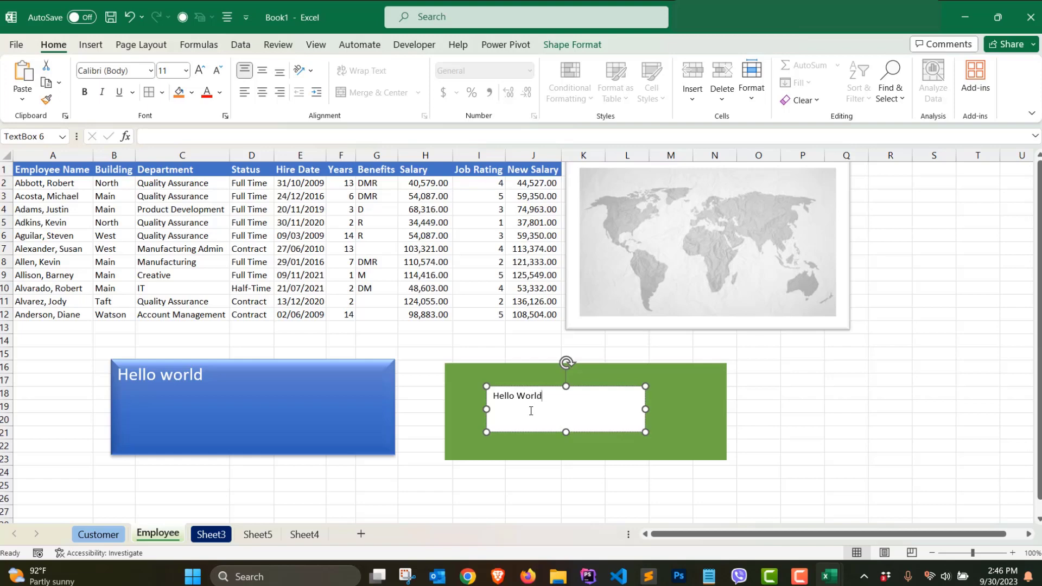
{"action": "type", "text": "2"}
Move the green rectangle slightly on its own, leaving the text box where it is.
{"action": "left_click", "coordinate": [434, 388]}
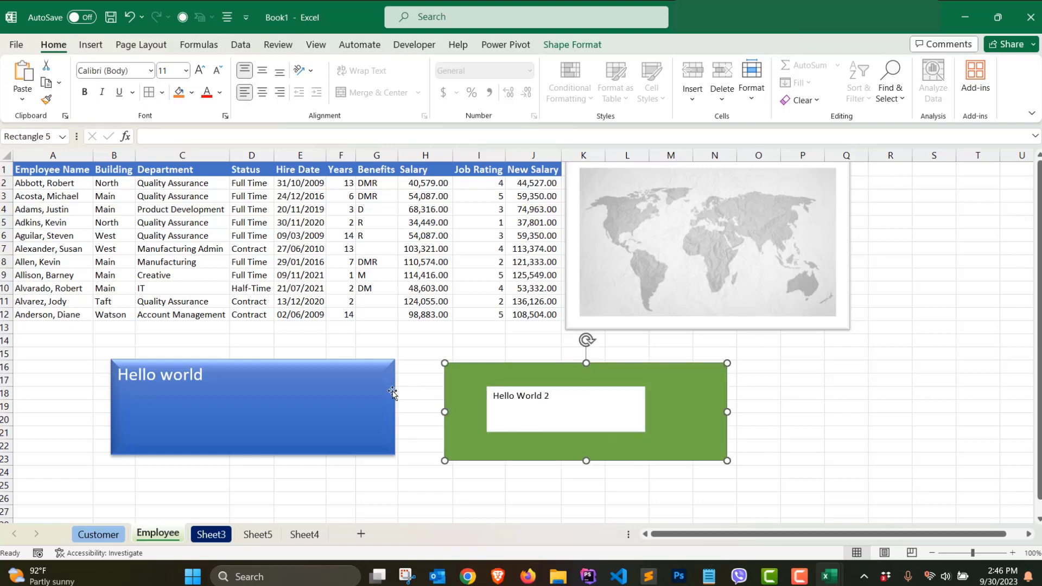
{"action": "left_click", "coordinate": [379, 376]}
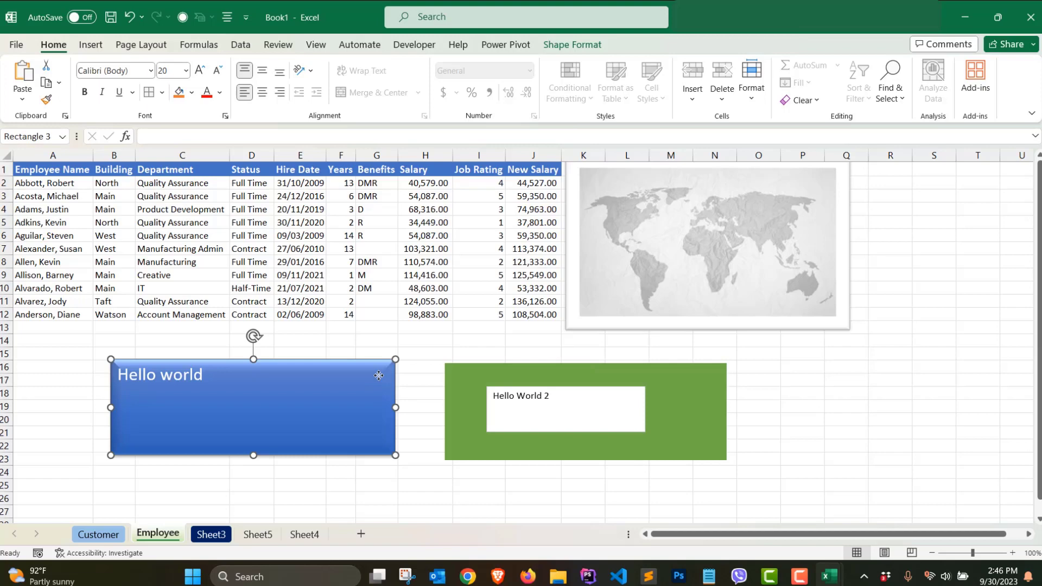
{"action": "left_click", "coordinate": [481, 378]}
{"action": "mouse_move", "coordinate": [477, 373]}
{"action": "left_mouse_down"}
{"action": "mouse_move", "coordinate": [452, 369]}
{"action": "mouse_move", "coordinate": [475, 367]}
{"action": "mouse_move", "coordinate": [458, 429]}
{"action": "mouse_move", "coordinate": [454, 345]}
{"action": "mouse_move", "coordinate": [628, 386]}
{"action": "mouse_move", "coordinate": [777, 375]}
{"action": "mouse_move", "coordinate": [461, 362]}
{"action": "left_mouse_up"}
{"action": "left_click", "coordinate": [491, 389]}
{"action": "left_click", "coordinate": [464, 369]}
Group the "Hello World 2" text box with the green rectangle behind it.
{"action": "left_click", "coordinate": [570, 408]}
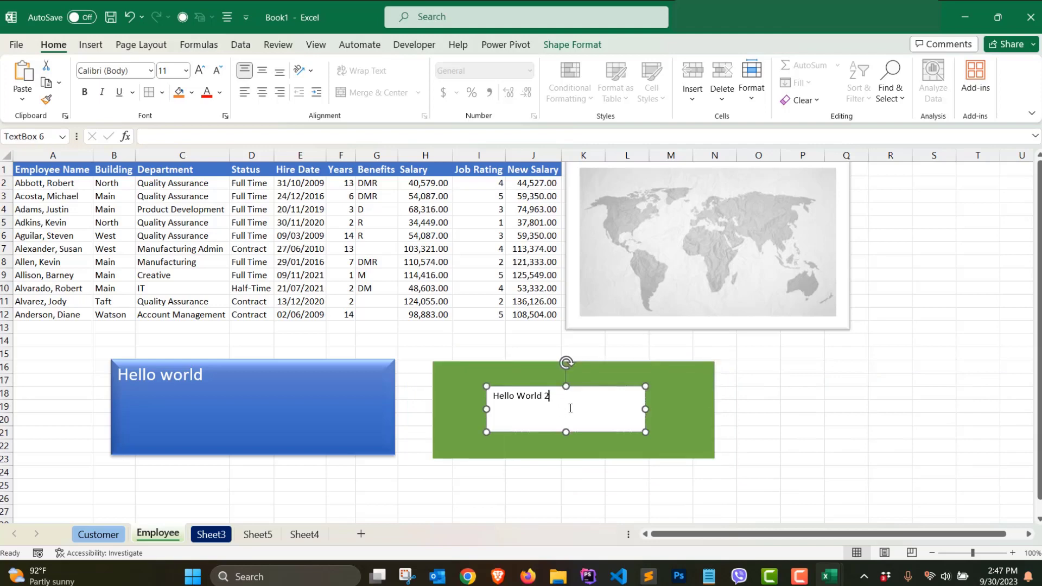
{"action": "left_click", "coordinate": [663, 366], "text": "shift"}
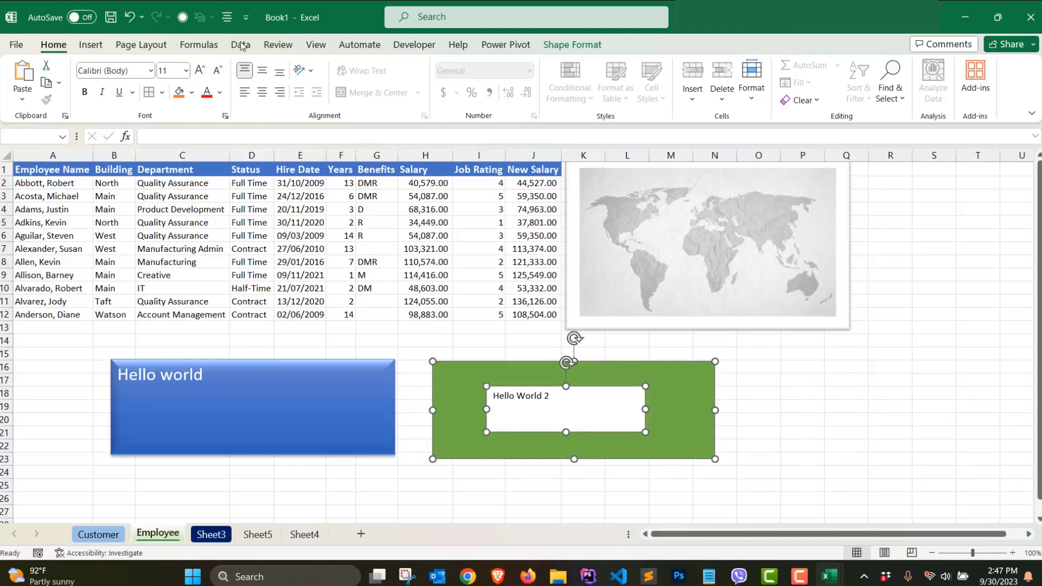
{"action": "left_click", "coordinate": [91, 45]}
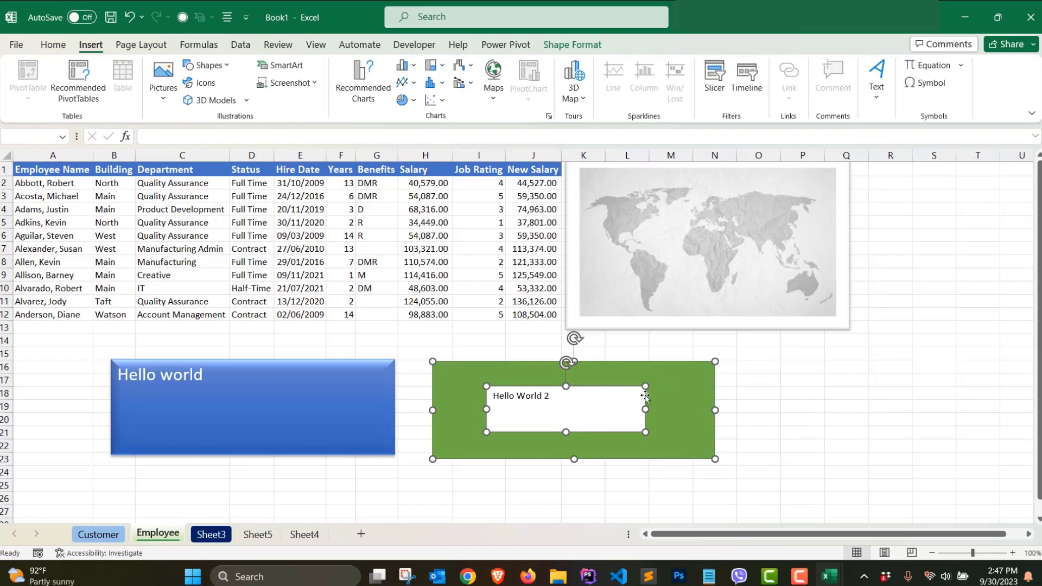
{"action": "right_click", "coordinate": [632, 369]}
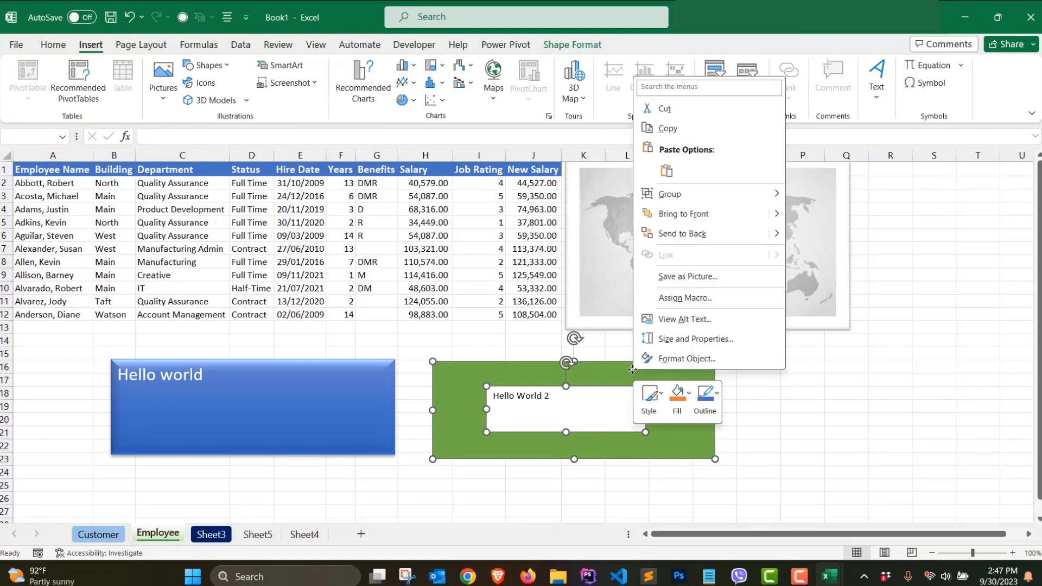
{"action": "mouse_move", "coordinate": [688, 201]}
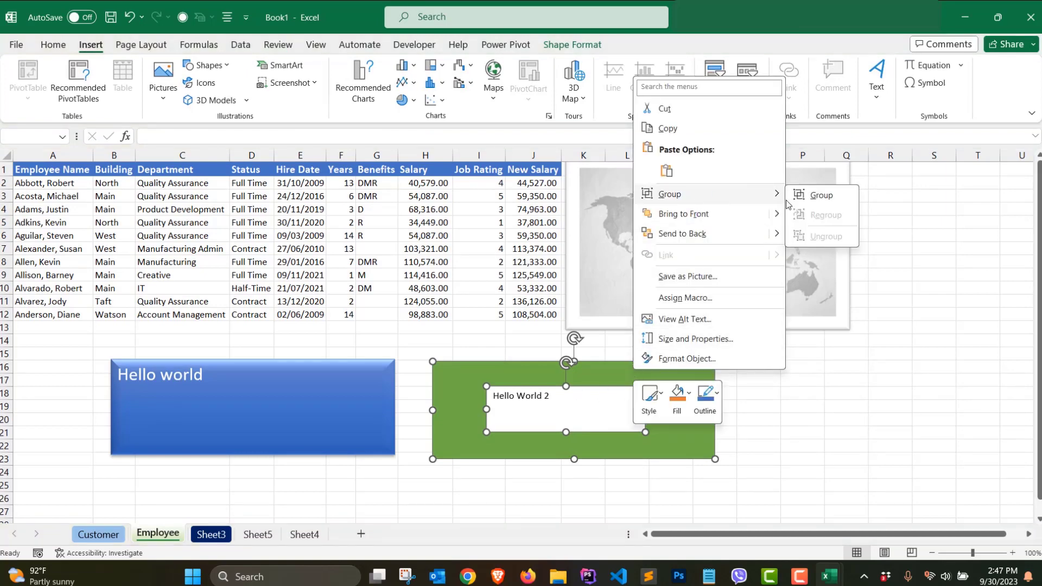
{"action": "left_click", "coordinate": [817, 196]}
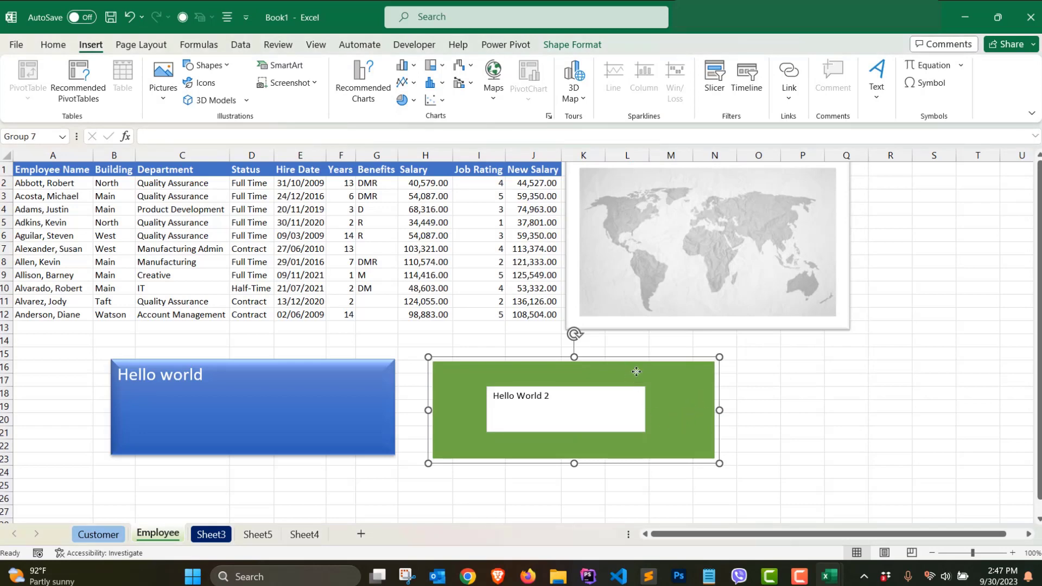
Move the grouped green rectangle and text box together, placing them beside the blue rectangle from column H.
{"action": "left_click_drag", "start_coordinate": [636, 371], "coordinate": [810, 384]}
{"action": "mouse_move", "coordinate": [608, 357]}
{"action": "left_mouse_down"}
{"action": "mouse_move", "coordinate": [868, 353]}
{"action": "mouse_move", "coordinate": [621, 354]}
{"action": "left_mouse_up"}
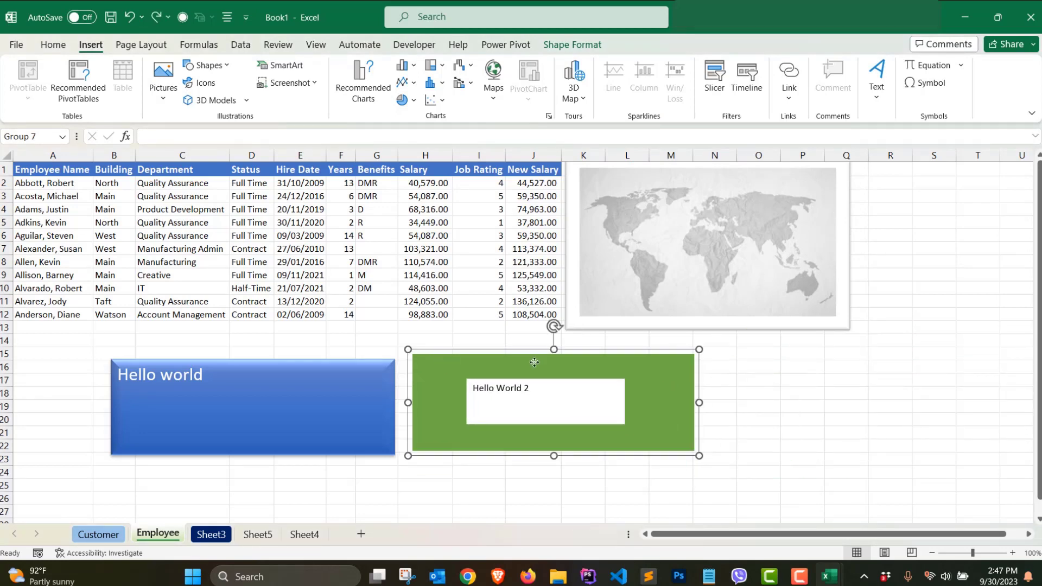
{"action": "left_click_drag", "start_coordinate": [534, 362], "coordinate": [592, 358]}
{"action": "left_click", "coordinate": [529, 397]}
{"action": "left_click", "coordinate": [808, 392]}
Group the blue "Hello world" rectangle with the green rectangle group.
{"action": "left_click", "coordinate": [632, 357]}
{"action": "left_click", "coordinate": [340, 378], "text": "ctrl"}
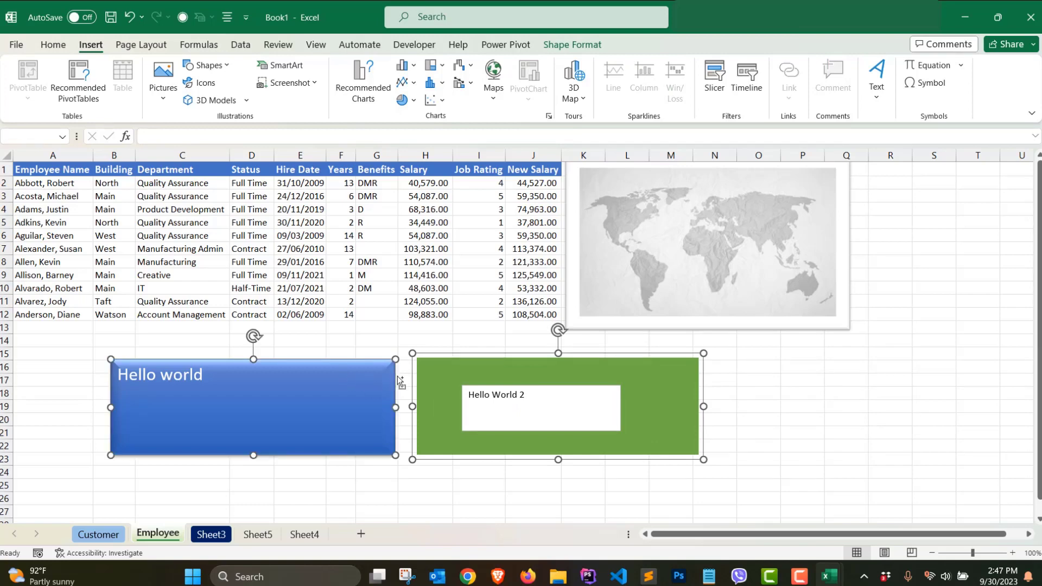
{"action": "right_click", "coordinate": [435, 371]}
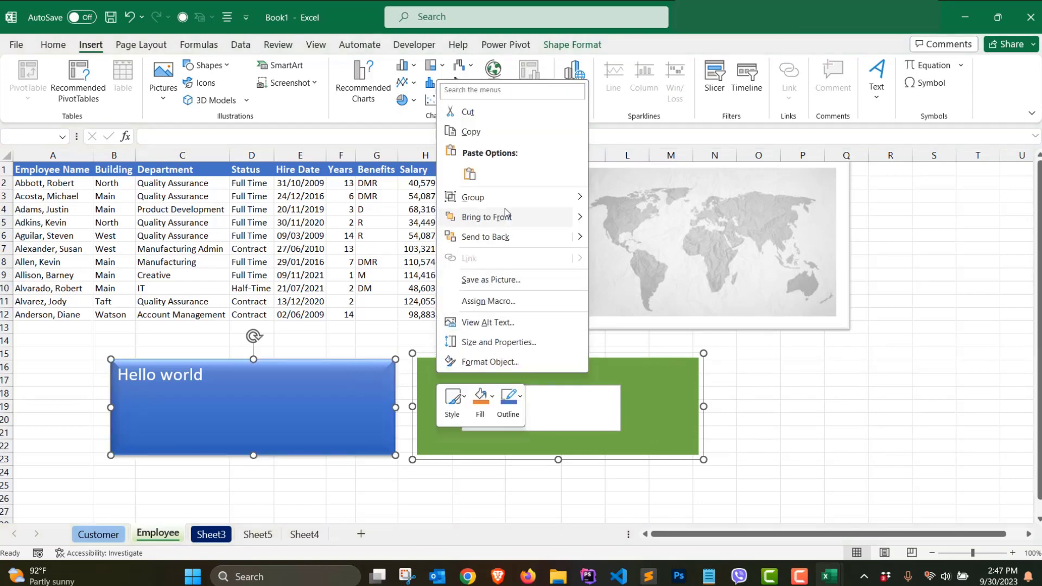
{"action": "mouse_move", "coordinate": [503, 201]}
{"action": "left_click", "coordinate": [622, 199]}
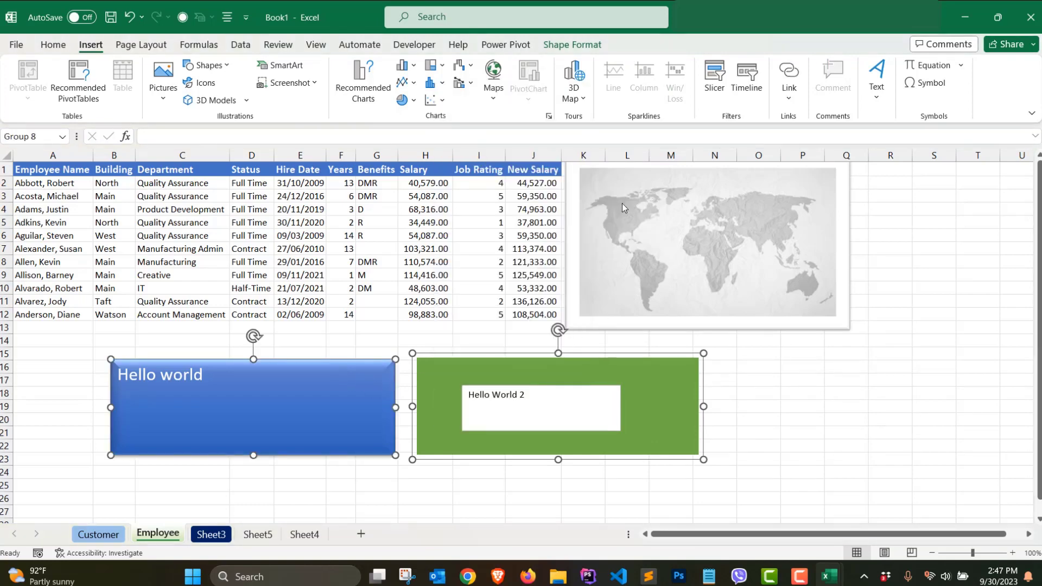
Move the combined group toward column A and ungroup it into the blue rectangle and the green group.
{"action": "left_click_drag", "start_coordinate": [440, 355], "coordinate": [312, 356]}
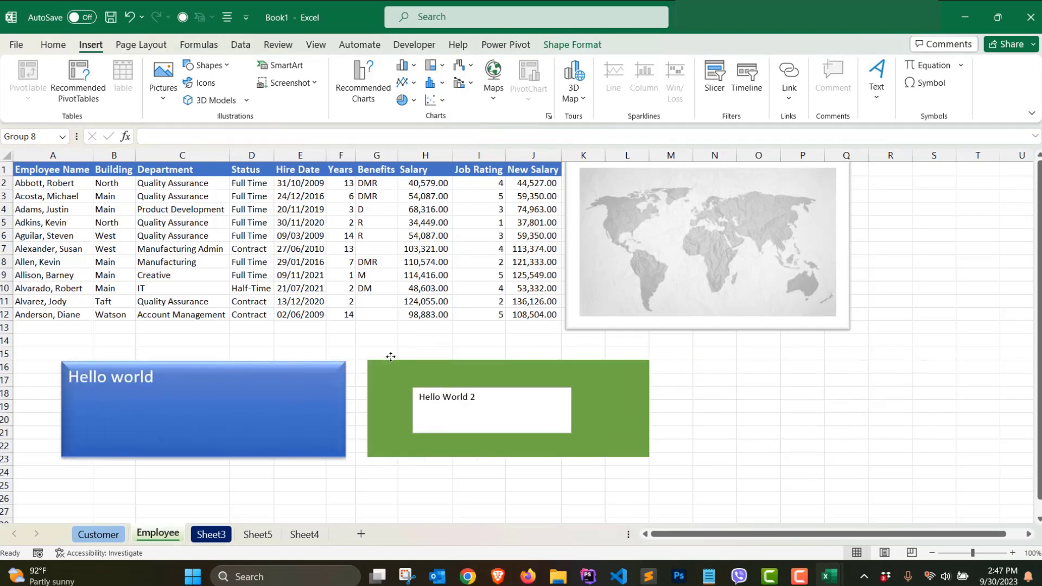
{"action": "right_click", "coordinate": [372, 363]}
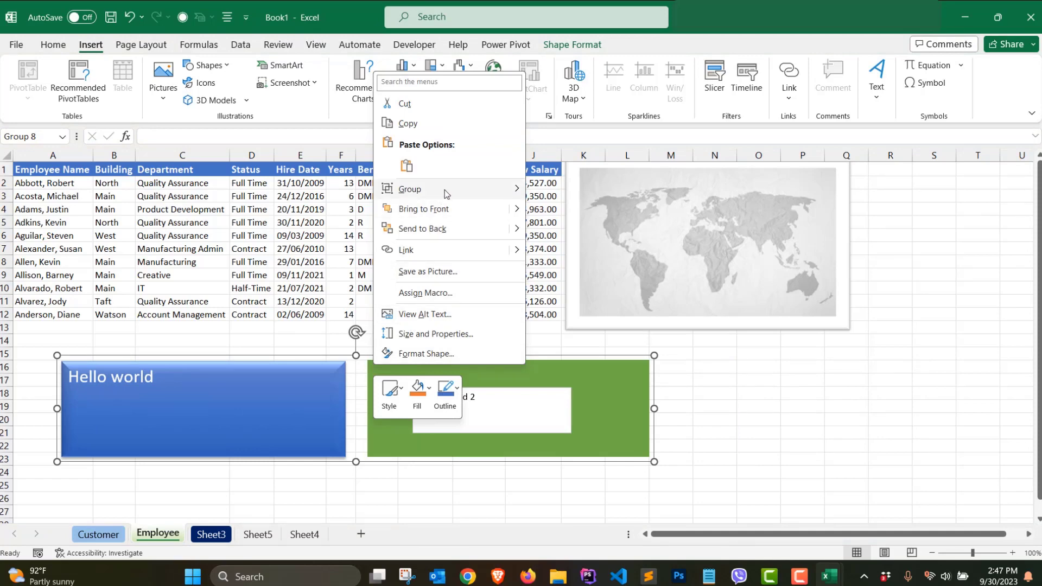
{"action": "mouse_move", "coordinate": [445, 190]}
{"action": "left_click", "coordinate": [565, 232]}
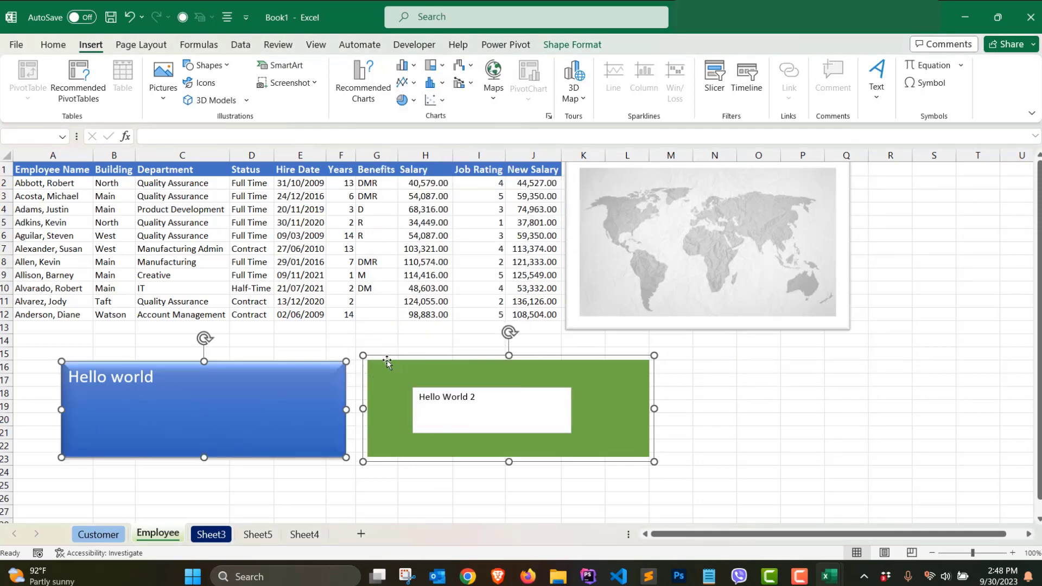
Move the two objects separately, with the blue rectangle starting in column A and the green group starting in column G.
{"action": "left_click_drag", "start_coordinate": [388, 360], "coordinate": [432, 360]}
{"action": "left_click", "coordinate": [355, 496]}
{"action": "left_click", "coordinate": [381, 362]}
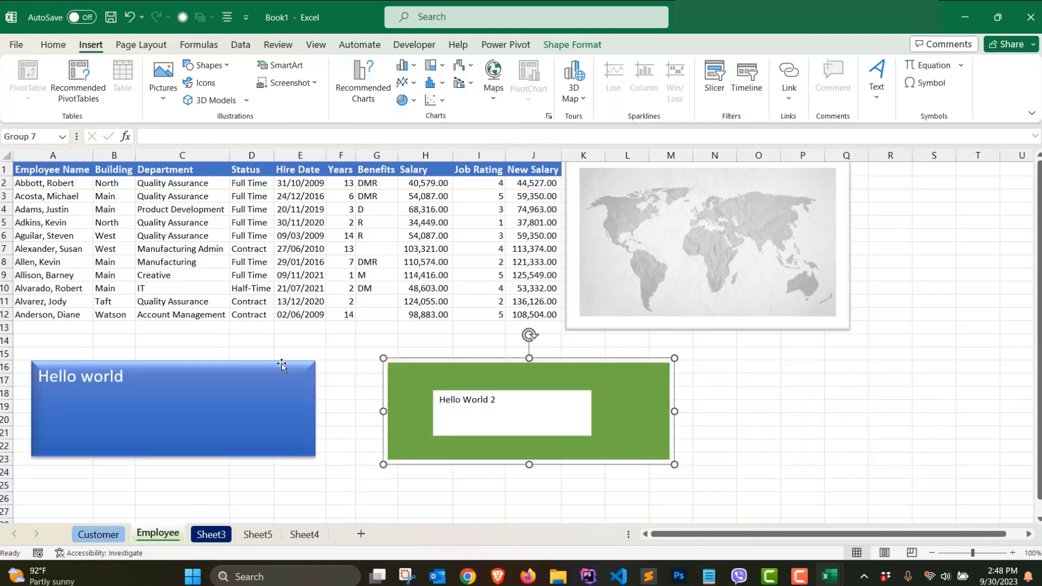
{"action": "left_click", "coordinate": [225, 363]}
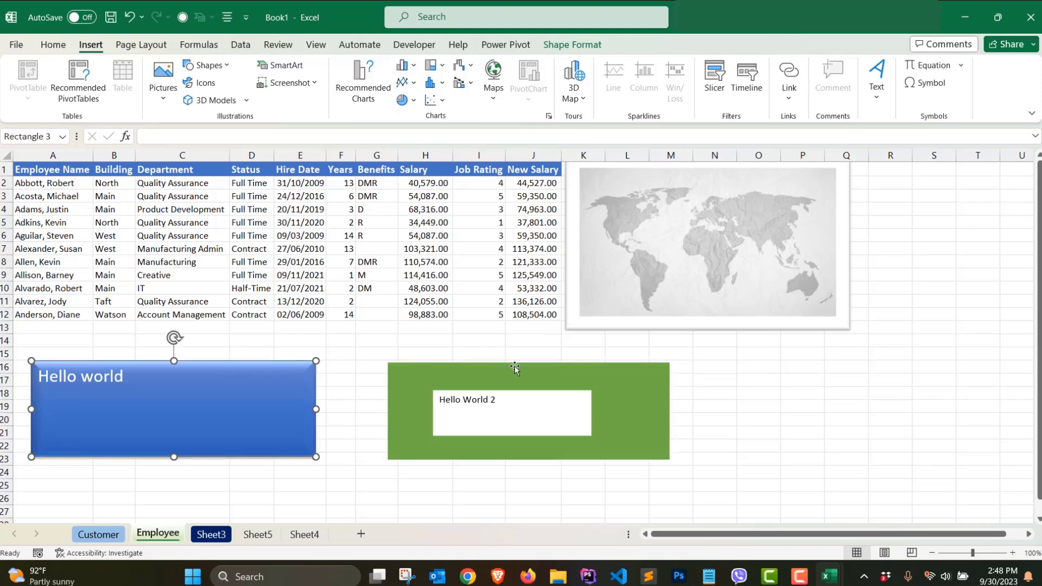
{"action": "left_click", "coordinate": [464, 361]}
{"action": "left_click_drag", "start_coordinate": [465, 361], "coordinate": [436, 358]}
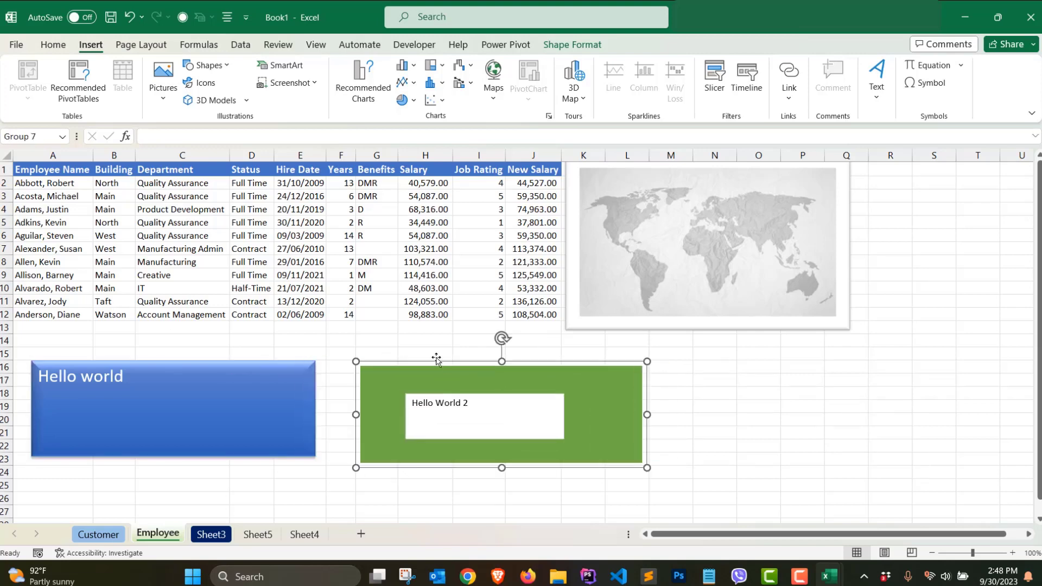
Insert the solid black four-hole sewing button icon from the stock icons.
{"action": "left_click", "coordinate": [206, 83]}
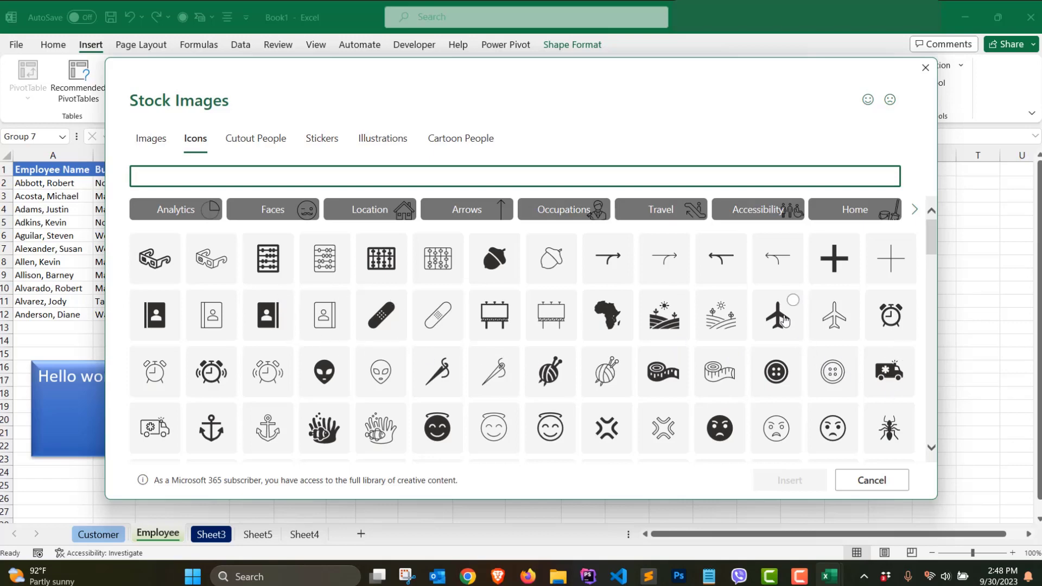
{"action": "left_click", "coordinate": [777, 381]}
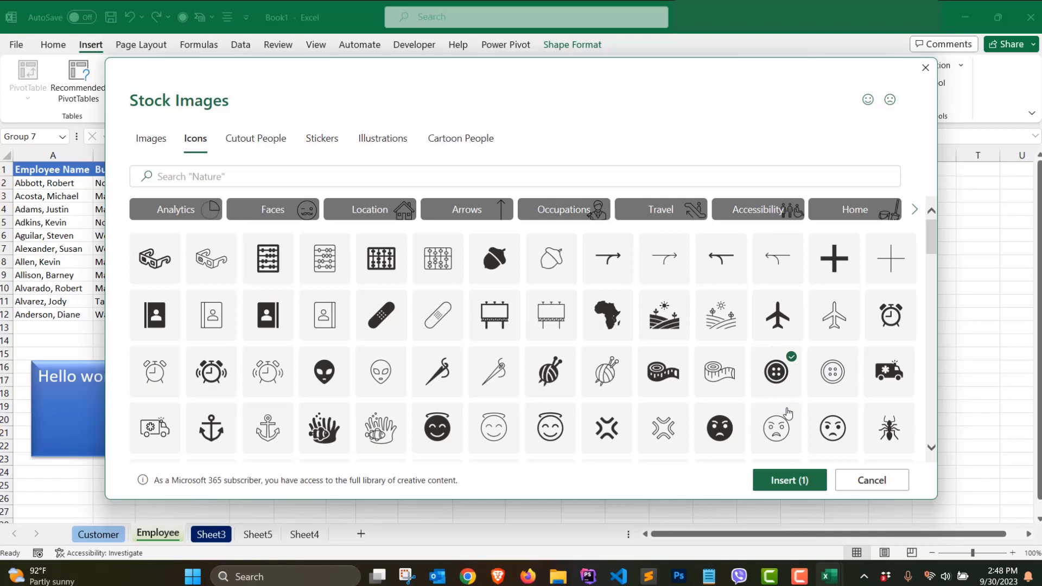
{"action": "left_click", "coordinate": [790, 480]}
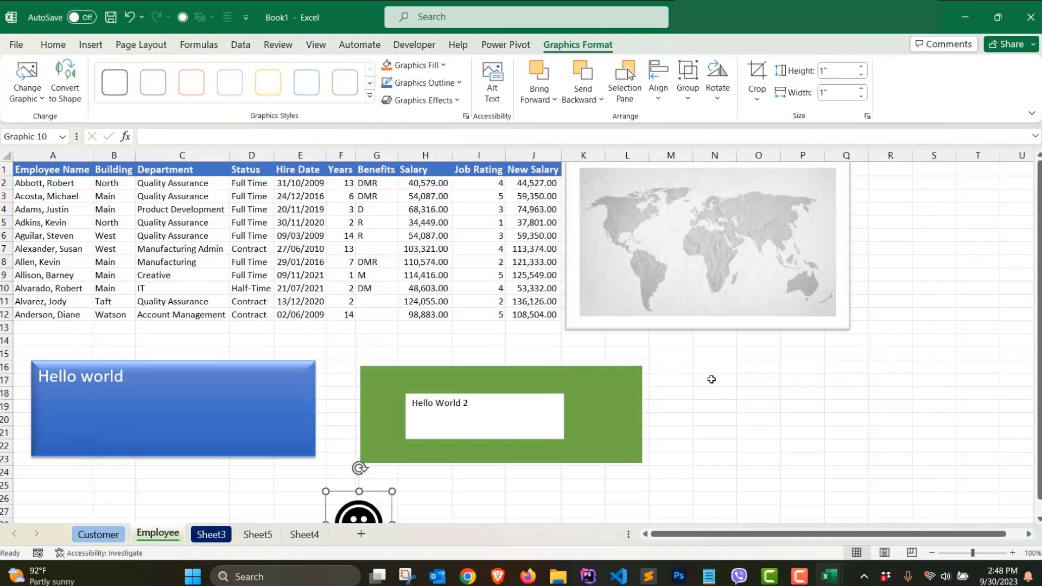
Apply the solid light blue preset graphics style without an outline to the button icon.
{"action": "scroll", "coordinate": [534, 452], "scroll_direction": "down", "scroll_amount": 6}
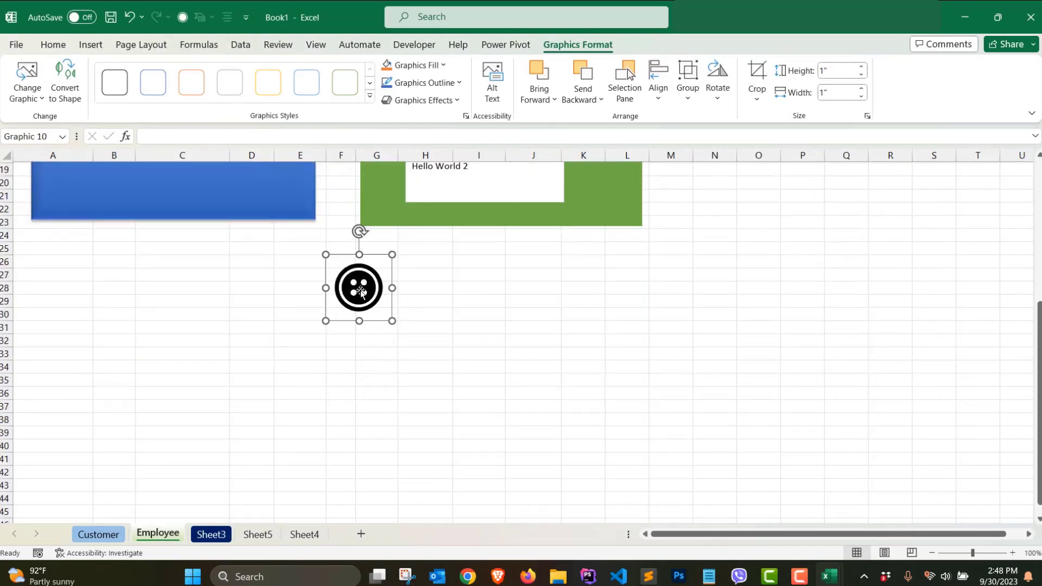
{"action": "left_click", "coordinate": [369, 100]}
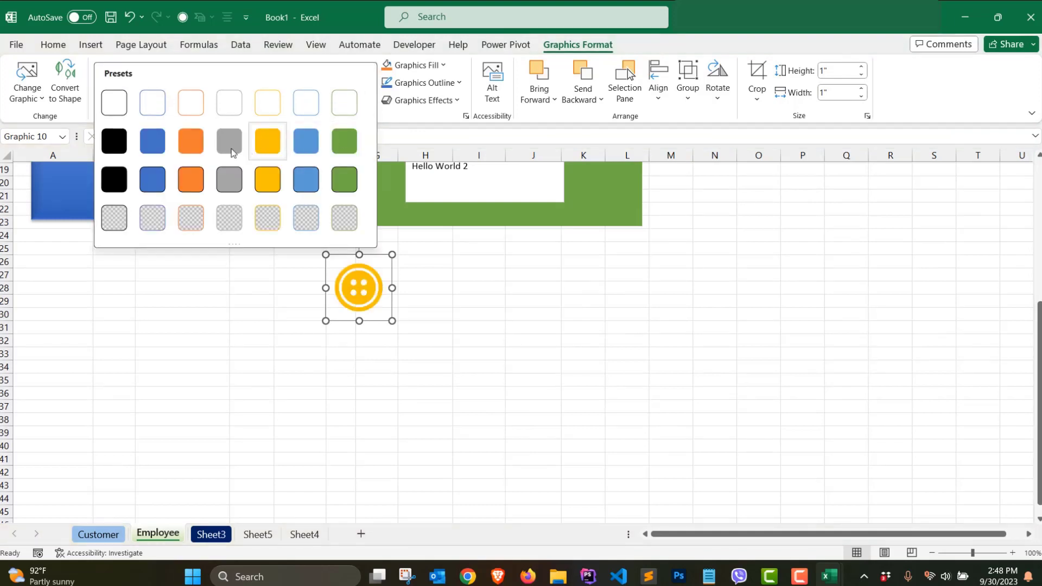
{"action": "left_click", "coordinate": [303, 134]}
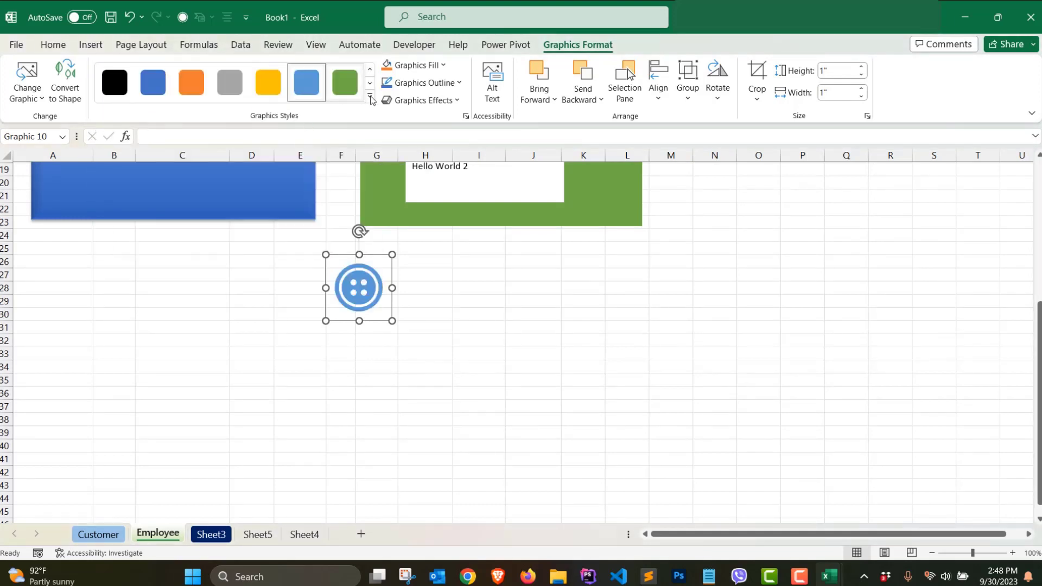
Set both the fill and the outline of the button icon to the standard colour Light Blue.
{"action": "left_click", "coordinate": [445, 66]}
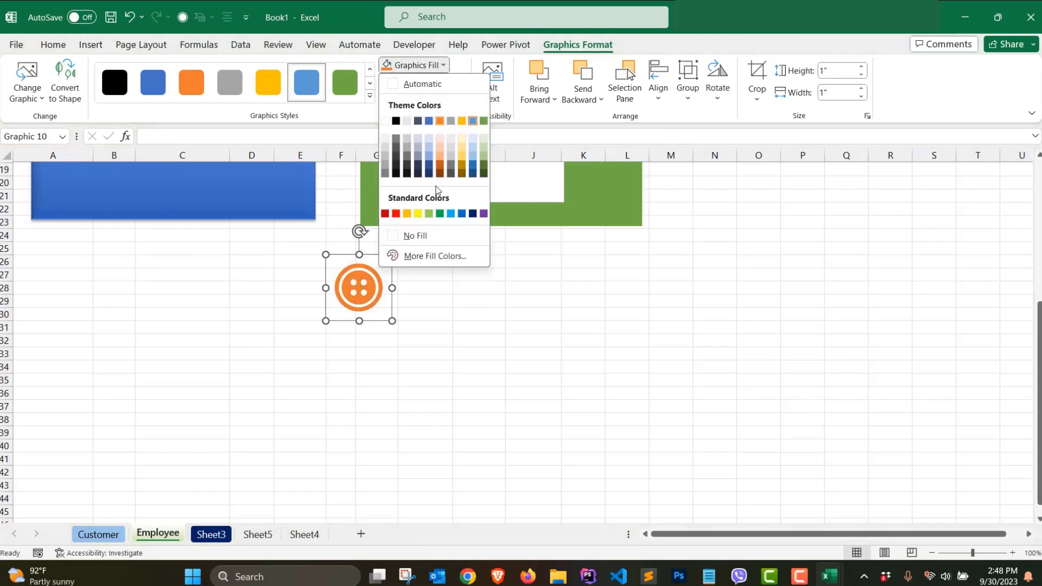
{"action": "left_click", "coordinate": [450, 213]}
{"action": "left_click", "coordinate": [456, 83]}
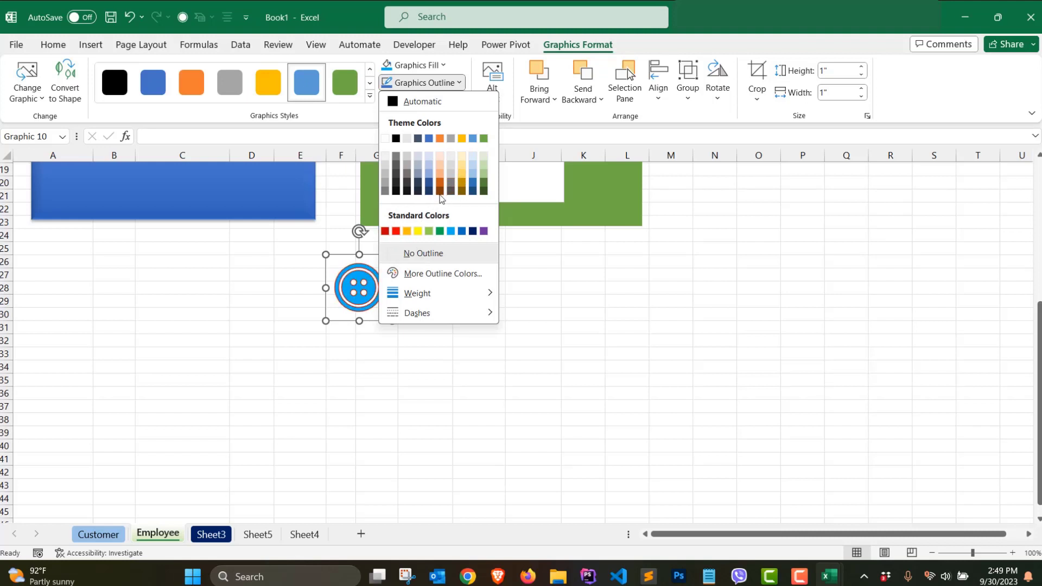
{"action": "left_click", "coordinate": [452, 232]}
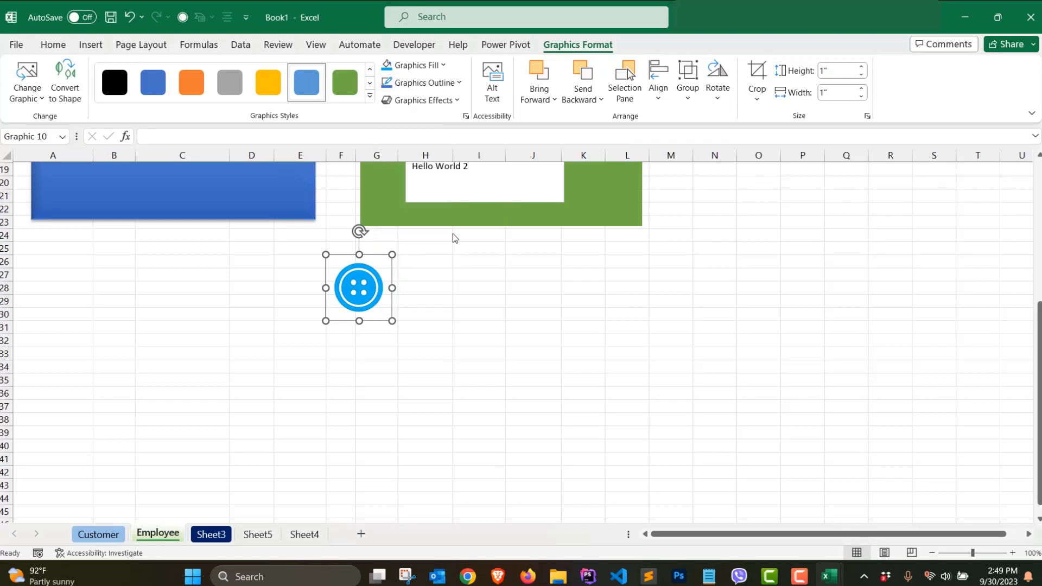
Enlarge the button icon proportionally to about 3.41 by 3.41 inches.
{"action": "left_click", "coordinate": [502, 364]}
{"action": "left_click", "coordinate": [353, 293]}
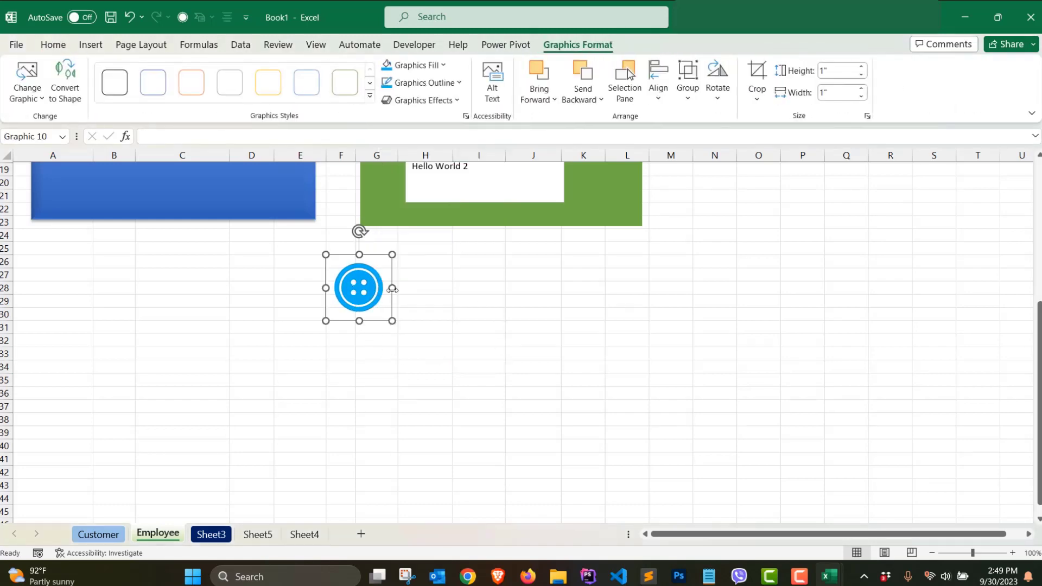
{"action": "left_click_drag", "start_coordinate": [393, 322], "coordinate": [564, 400]}
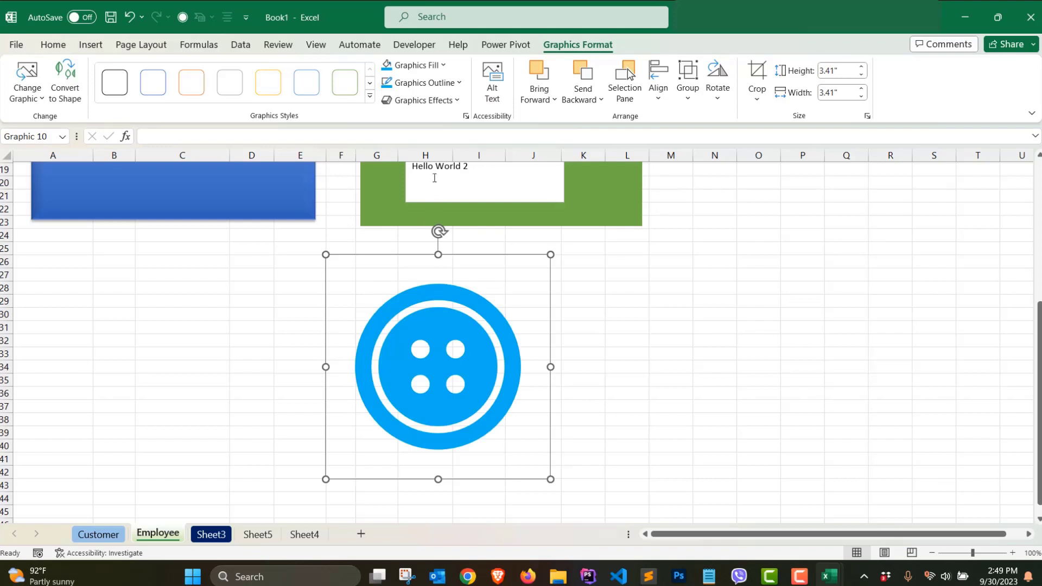
Apply the largest light blue glow variation to the button icon.
{"action": "left_click", "coordinate": [428, 101]}
{"action": "mouse_move", "coordinate": [427, 217]}
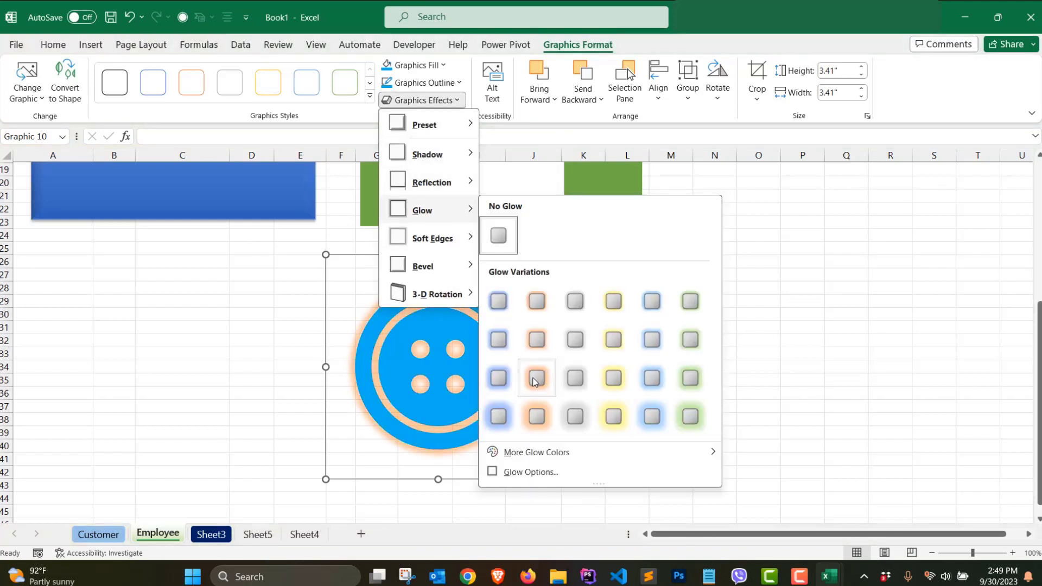
{"action": "left_click", "coordinate": [655, 423]}
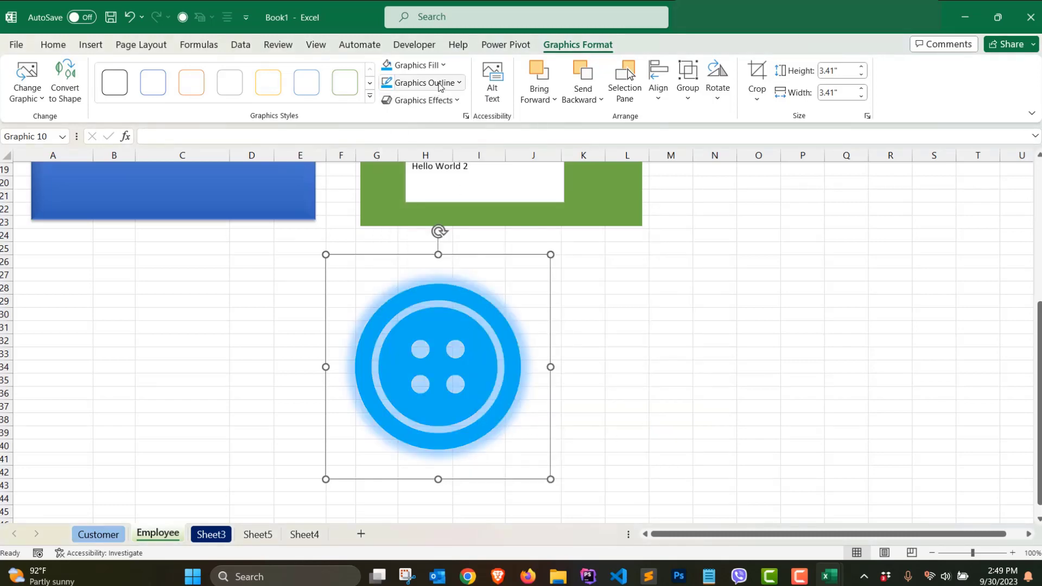
Turn the button icon with the first preset in the third row of the Perspective 3-D rotations.
{"action": "left_click", "coordinate": [426, 100]}
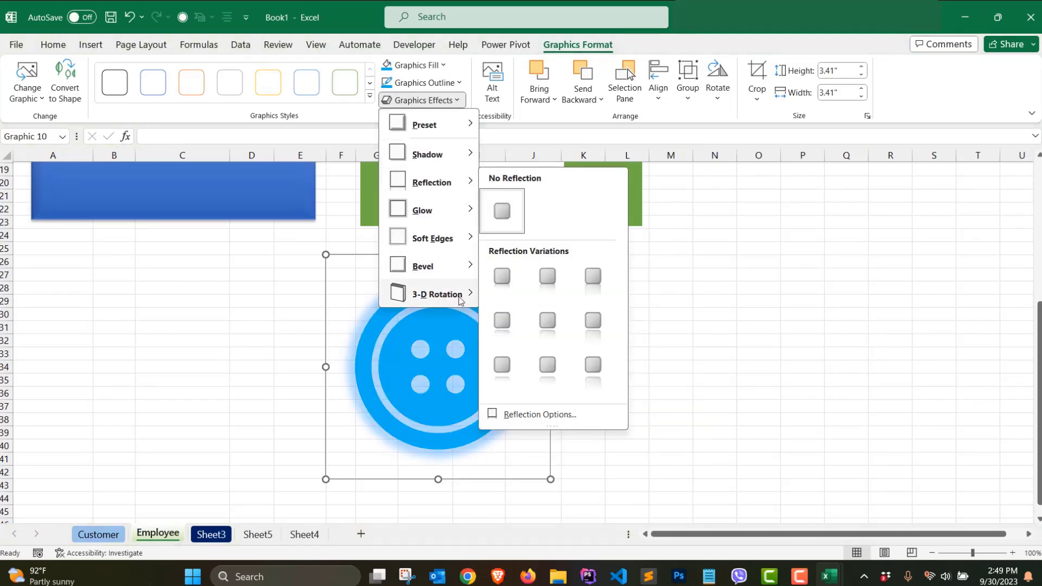
{"action": "mouse_move", "coordinate": [460, 300]}
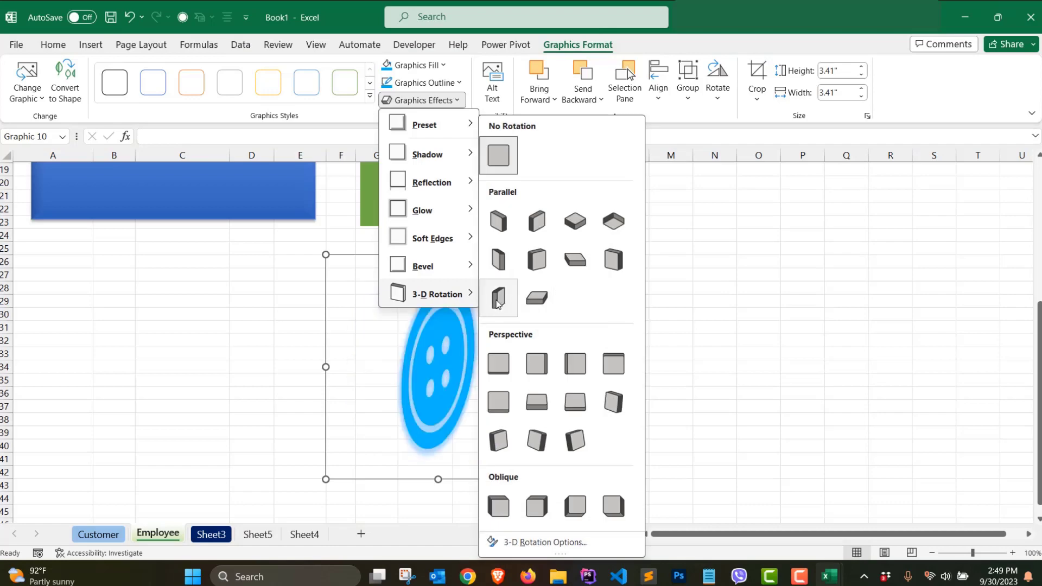
{"action": "left_click", "coordinate": [499, 443]}
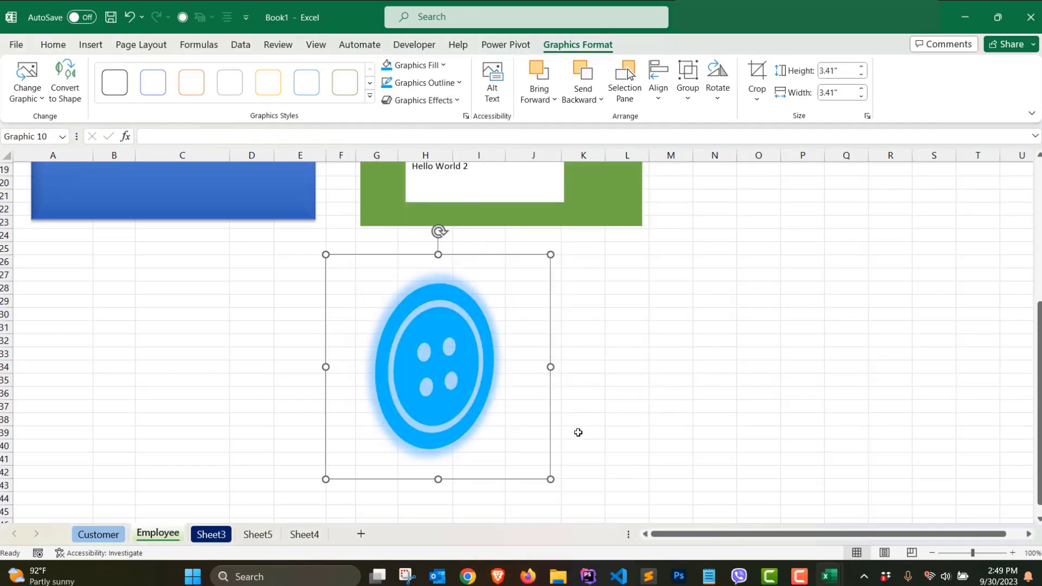
{"action": "left_click", "coordinate": [696, 404]}
{"action": "left_click", "coordinate": [549, 475]}
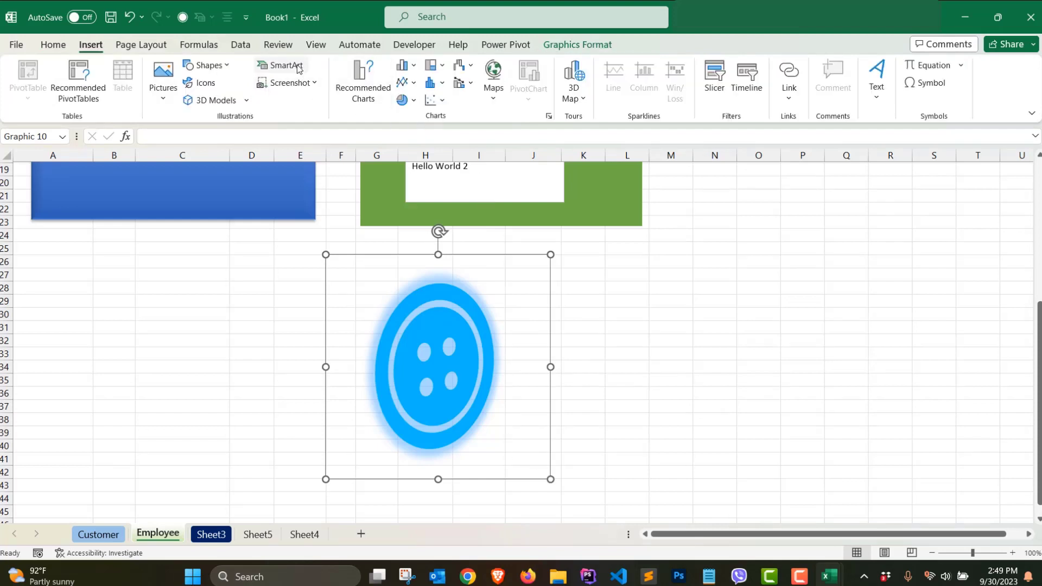
{"action": "left_click", "coordinate": [241, 100]}
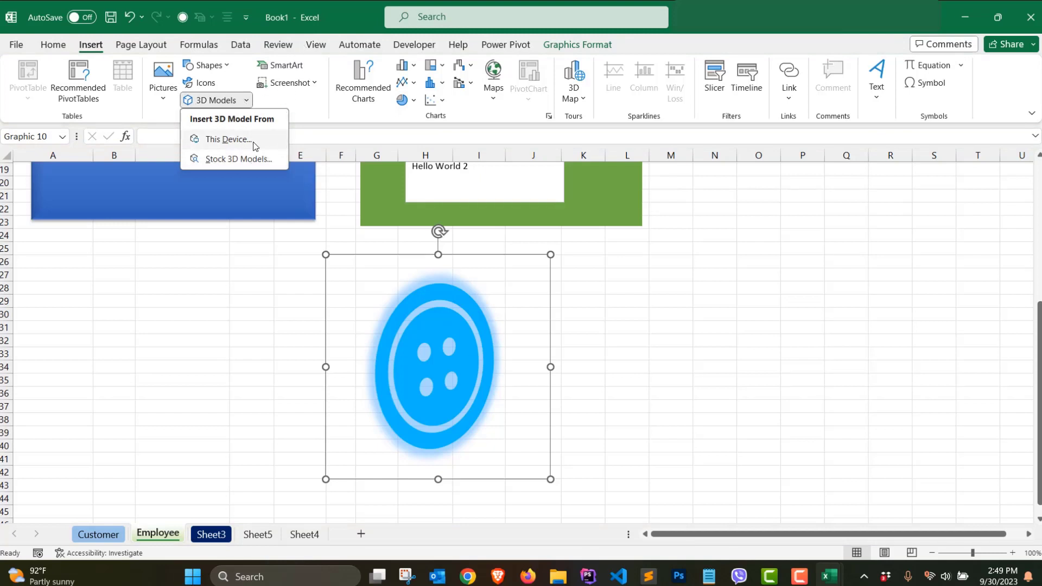
{"action": "left_click", "coordinate": [303, 108]}
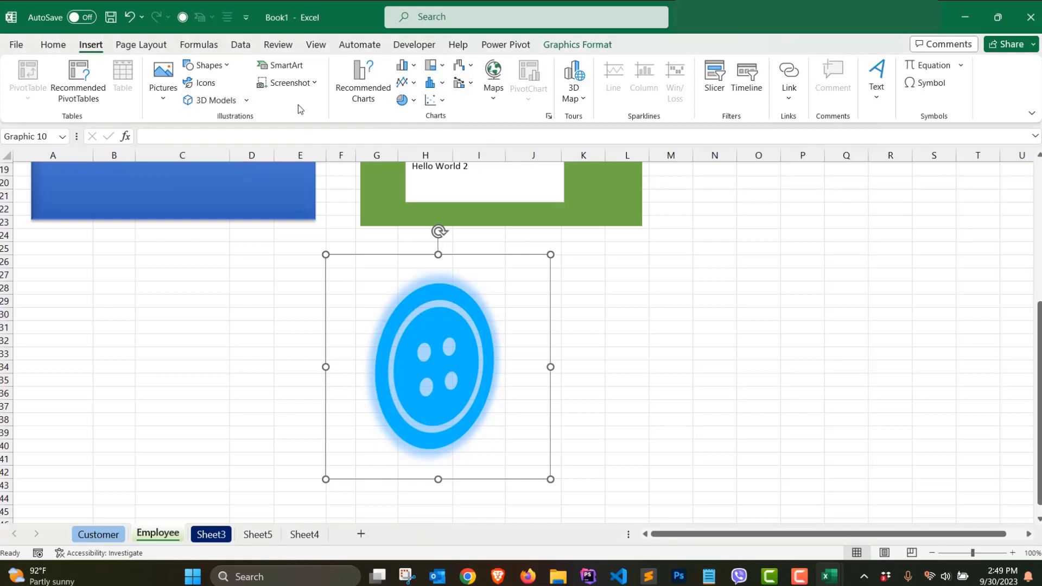
{"action": "left_click", "coordinate": [230, 105]}
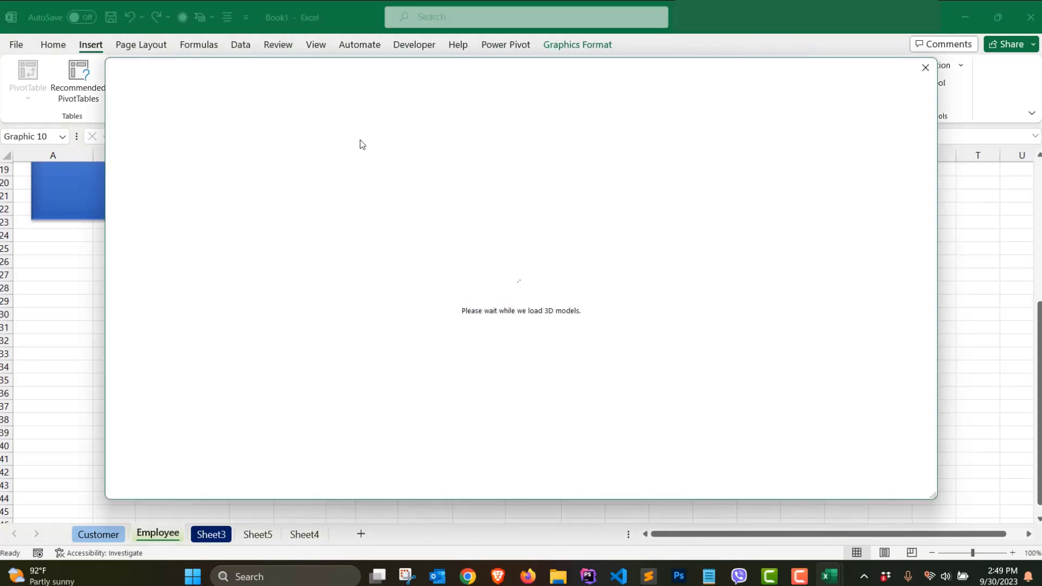
{"action": "left_click", "coordinate": [925, 67]}
Insert a Vertical Box List SmartArt graphic into the worksheet.
{"action": "left_click", "coordinate": [282, 65]}
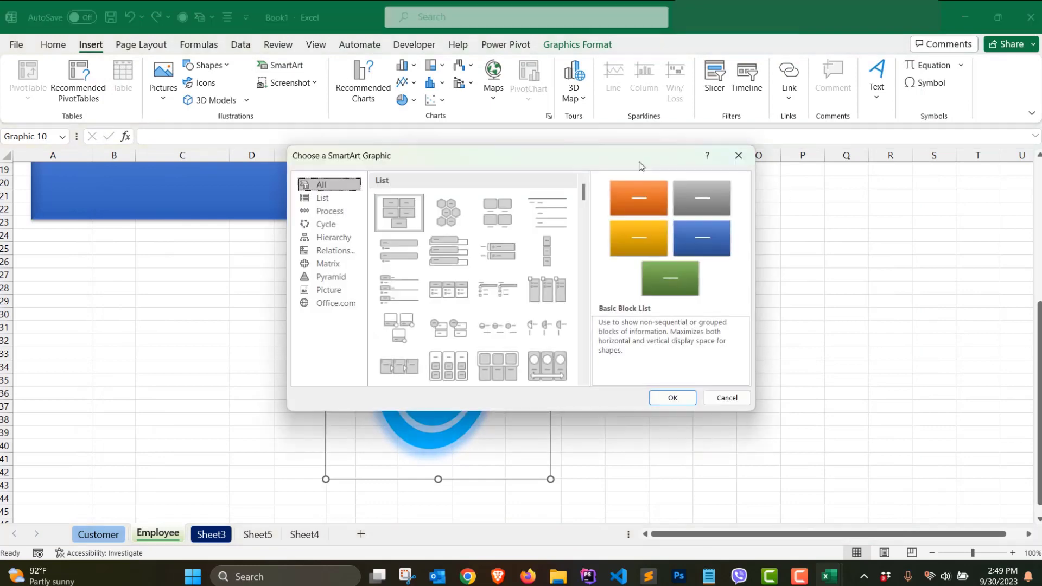
{"action": "left_click", "coordinate": [451, 250]}
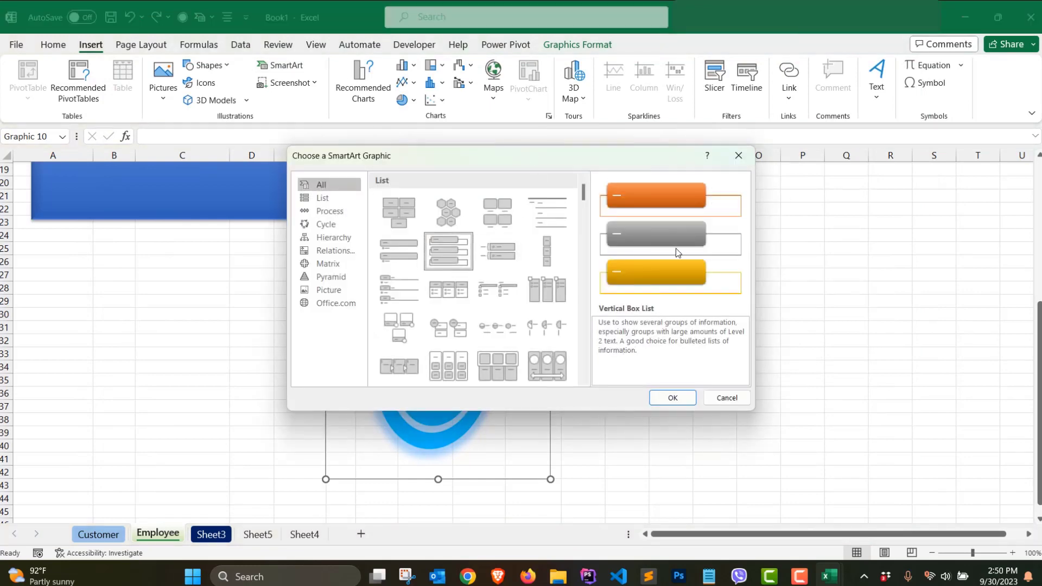
{"action": "left_click", "coordinate": [400, 212]}
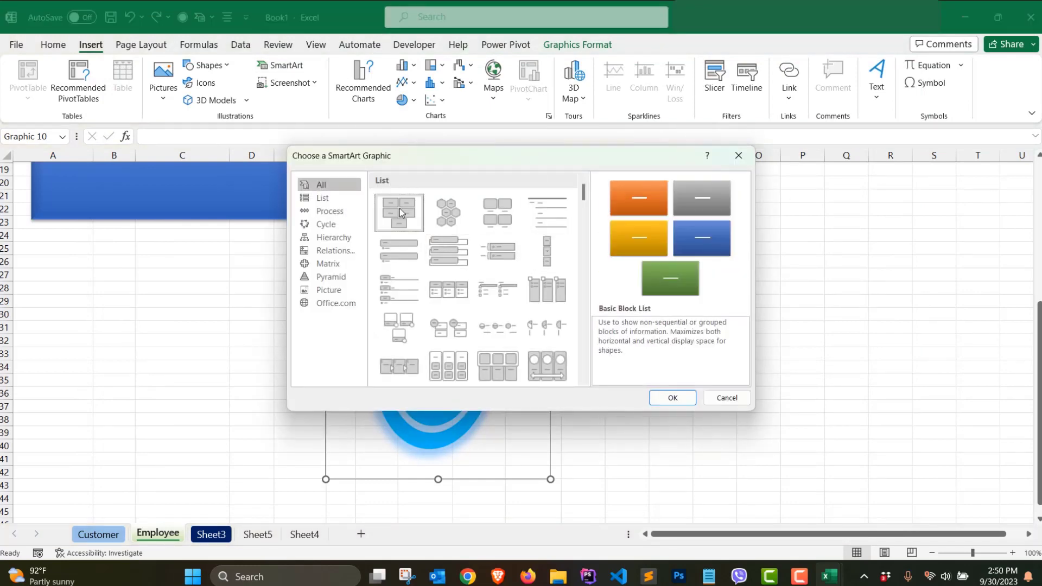
{"action": "left_click", "coordinate": [440, 250]}
{"action": "left_click", "coordinate": [672, 399]}
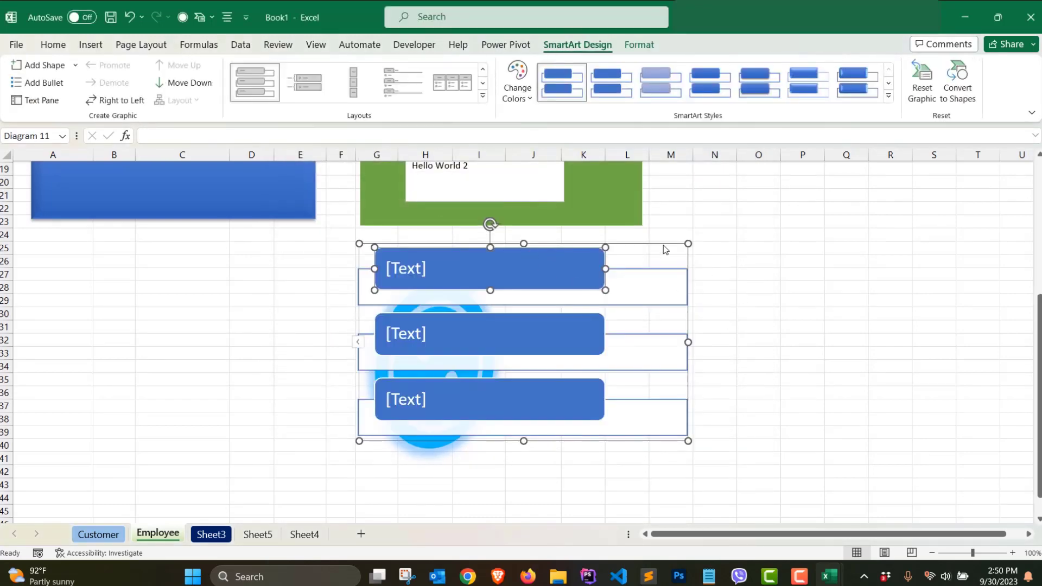
Move the SmartArt graphic clear of the button icon, to the empty cells beside it starting around row 23.
{"action": "left_click", "coordinate": [662, 245]}
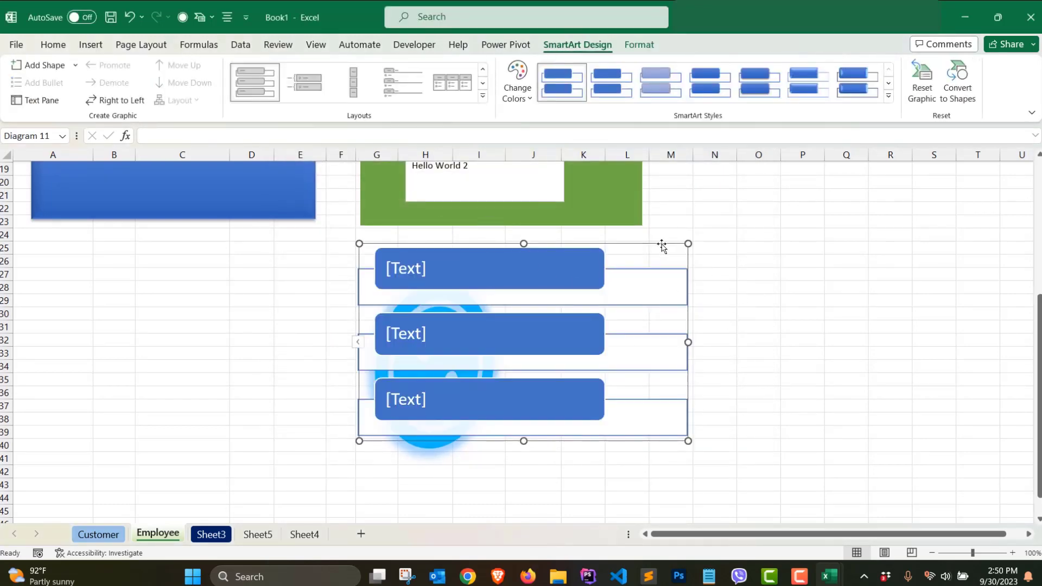
{"action": "left_click_drag", "start_coordinate": [662, 245], "coordinate": [946, 226]}
{"action": "left_click", "coordinate": [697, 250]}
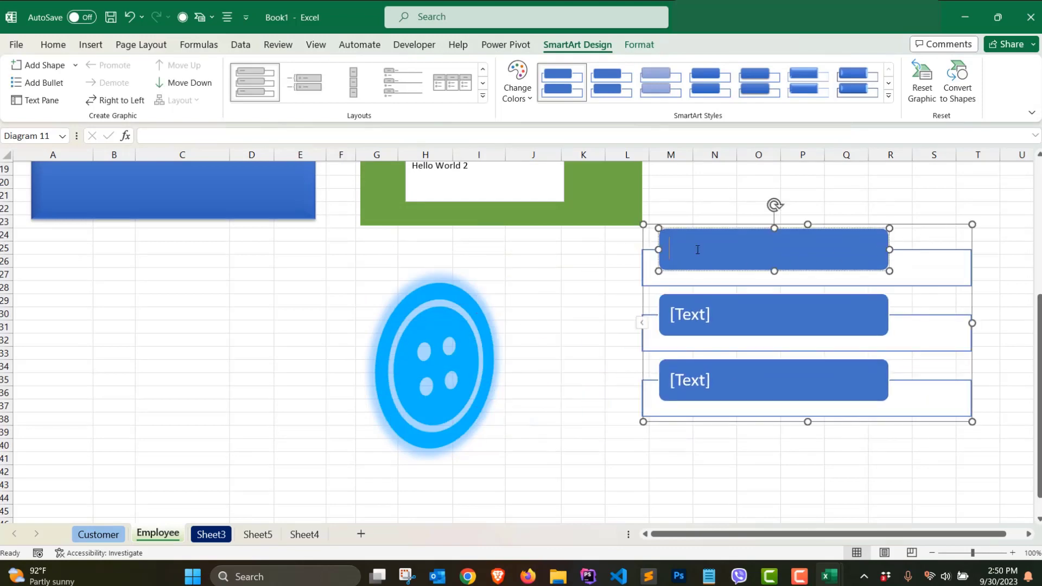
{"action": "key", "text": "Escape"}
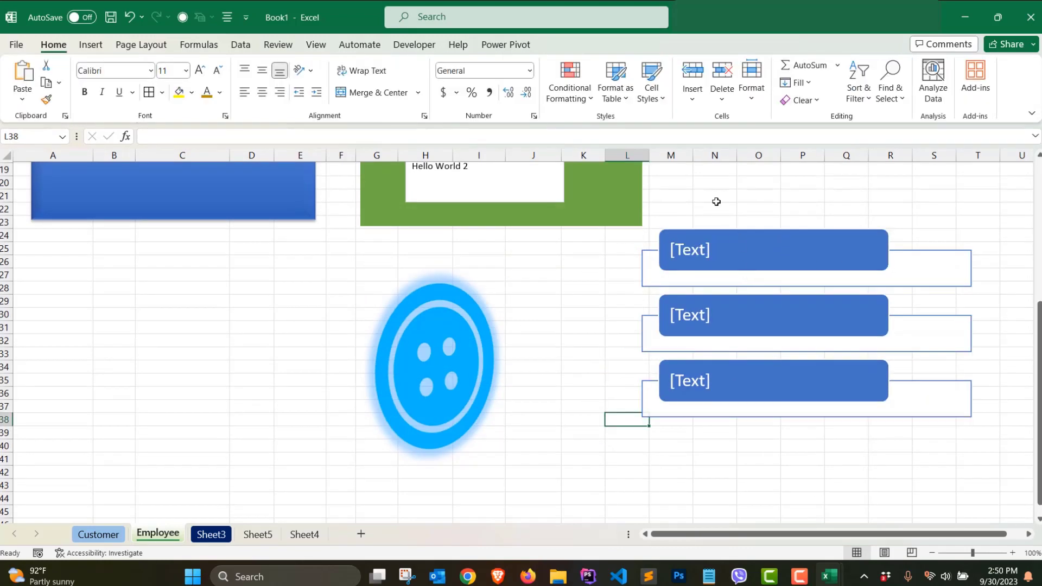
{"action": "left_click", "coordinate": [787, 242]}
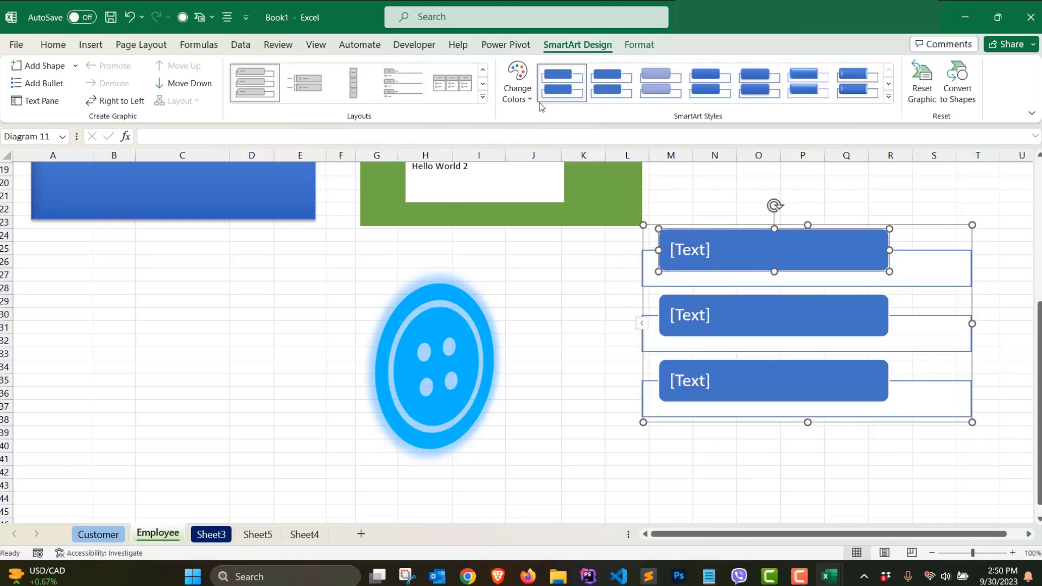
{"action": "left_click", "coordinate": [517, 87]}
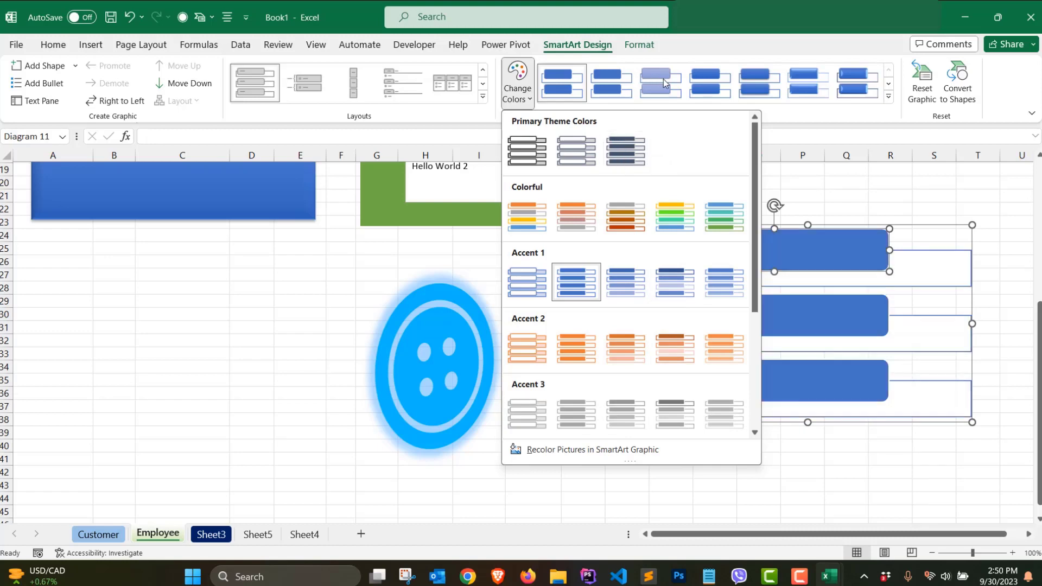
{"action": "left_click", "coordinate": [83, 45]}
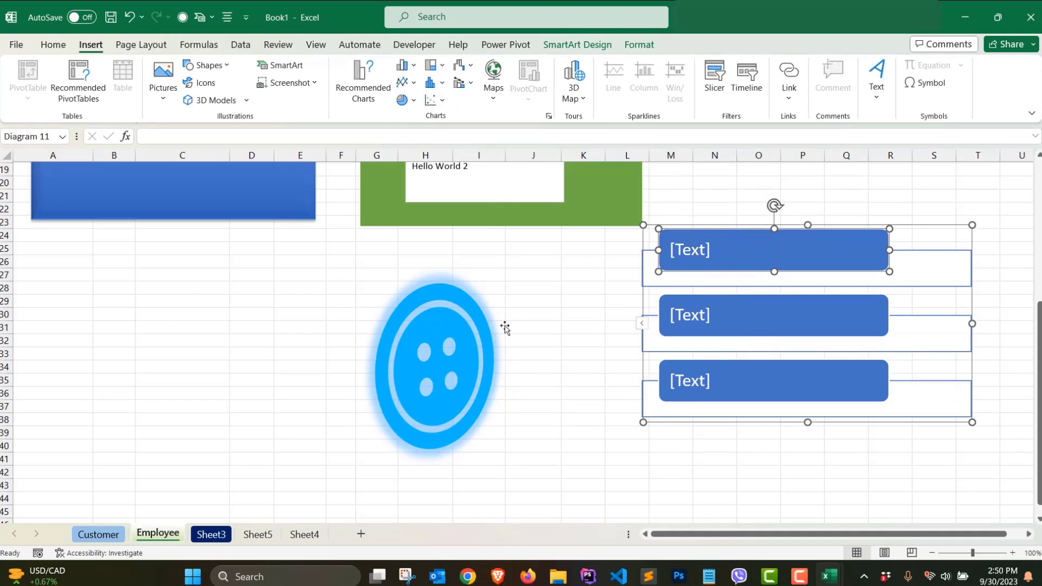
Insert a screen clipping of the whole screen showing the other workbook with the text editor window in front.
{"action": "left_click", "coordinate": [555, 325]}
{"action": "scroll", "coordinate": [552, 315], "scroll_direction": "up", "scroll_amount": 6}
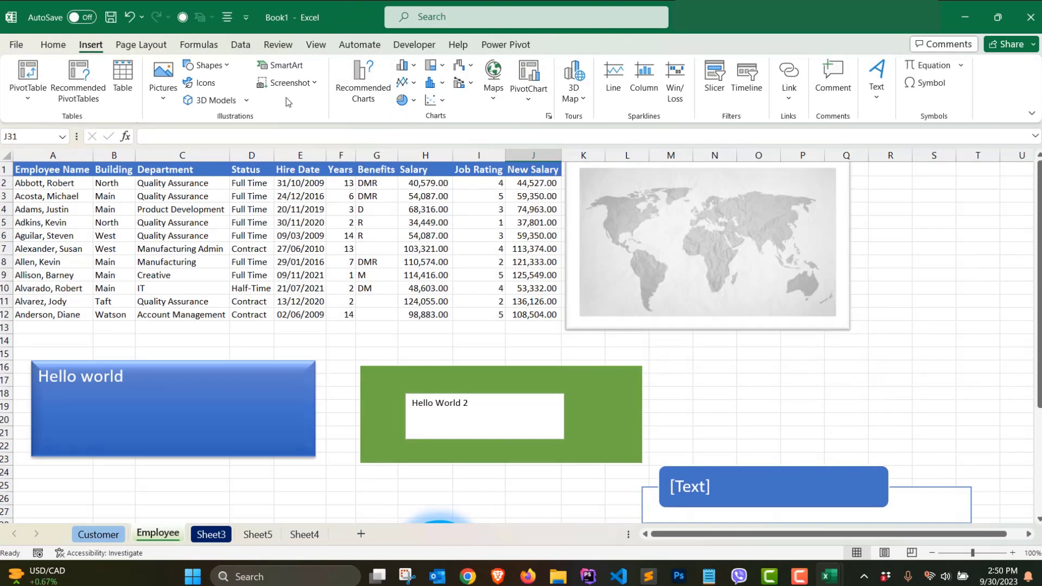
{"action": "left_click", "coordinate": [314, 84]}
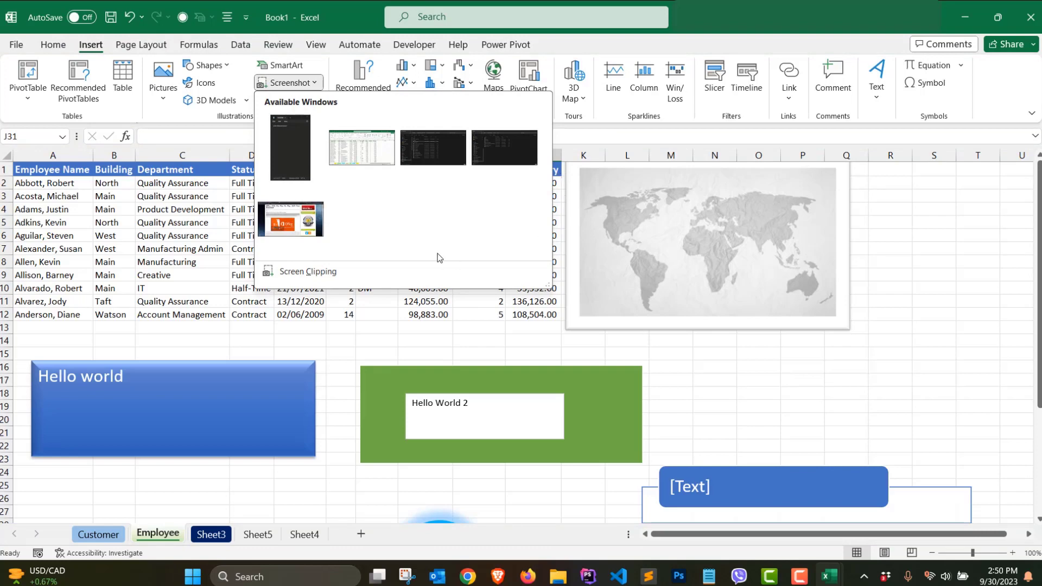
{"action": "left_click", "coordinate": [294, 272]}
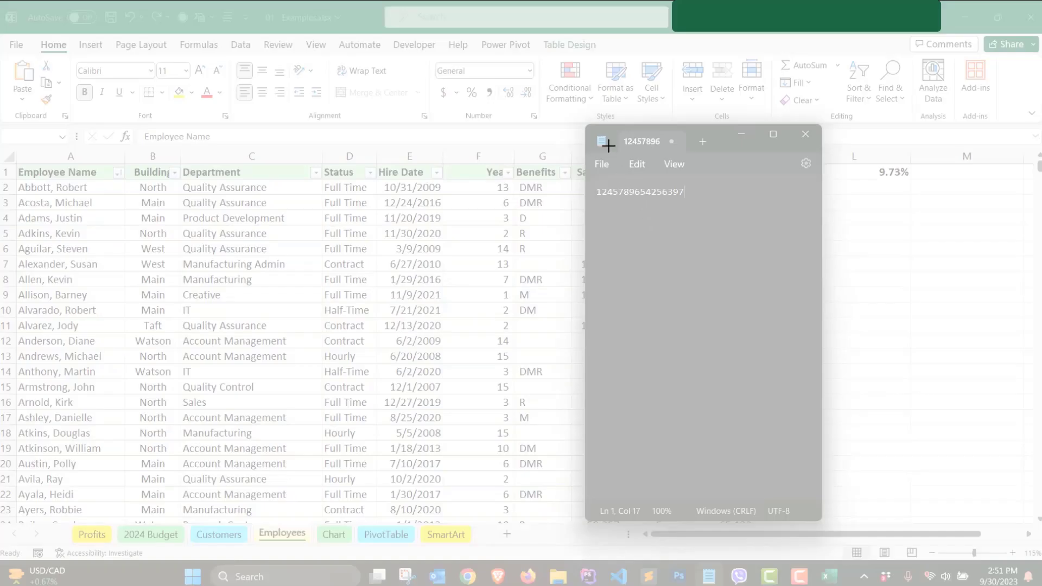
{"action": "key", "text": "Escape"}
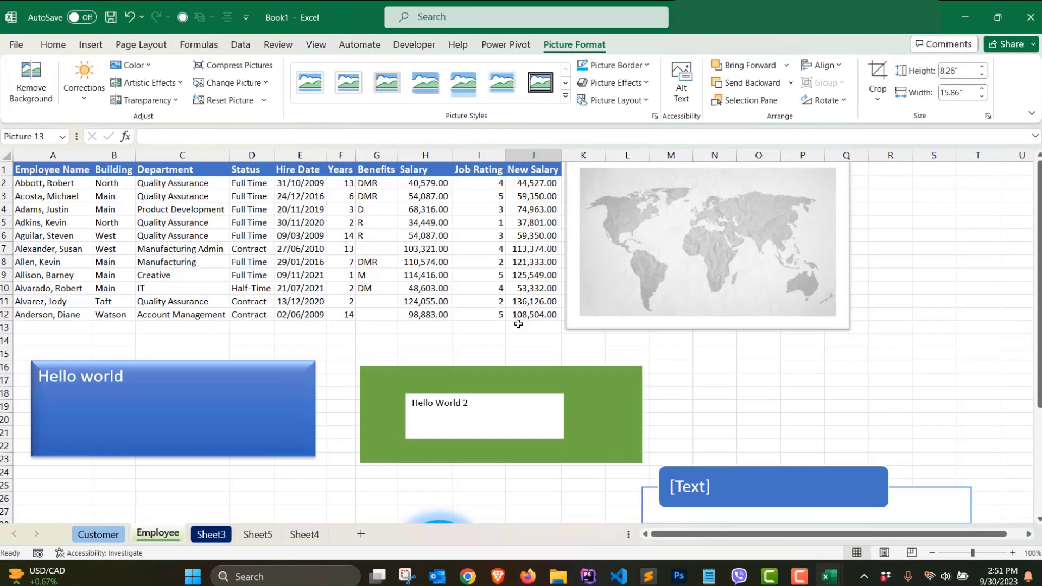
Shrink the screen clipping proportionally to about 3.46 by 6.64 inches and place it beside the green rectangle, below the world map.
{"action": "scroll", "coordinate": [461, 190], "scroll_direction": "down", "scroll_amount": 16}
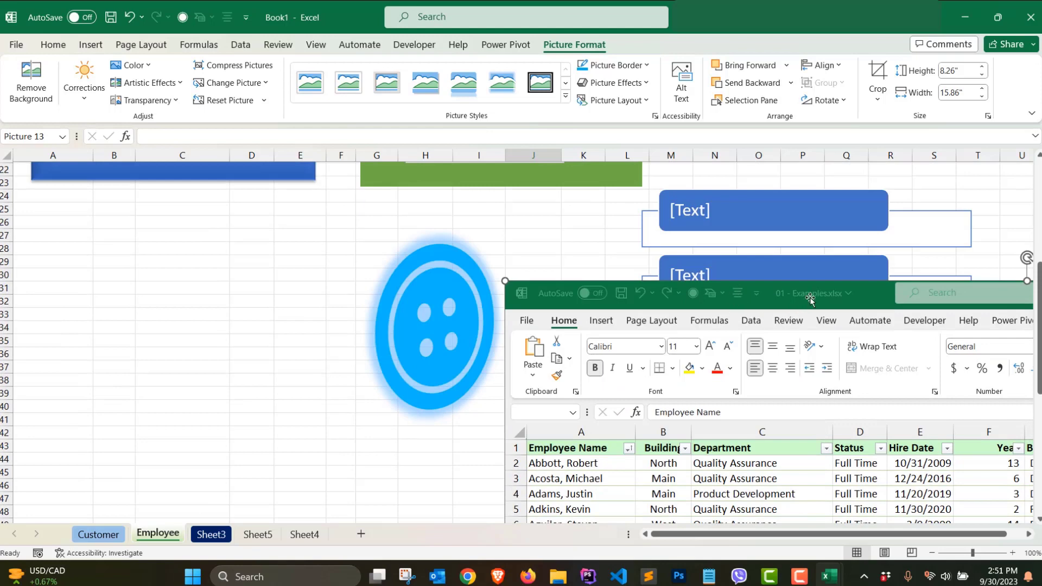
{"action": "left_click_drag", "start_coordinate": [505, 280], "coordinate": [262, 224]}
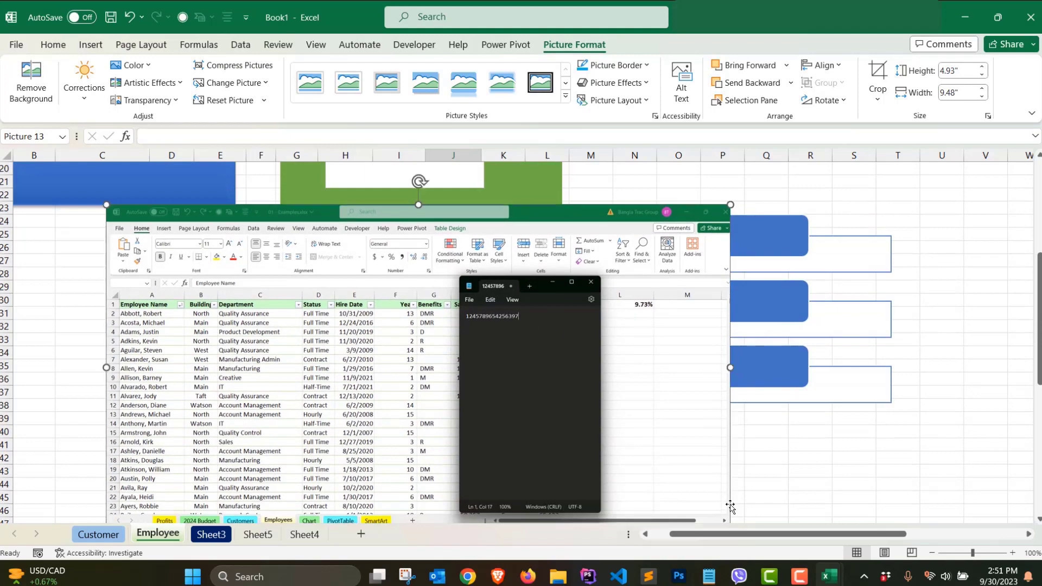
{"action": "scroll", "coordinate": [750, 451], "scroll_direction": "down", "scroll_amount": 4}
{"action": "left_click_drag", "start_coordinate": [731, 373], "coordinate": [544, 274]}
{"action": "scroll", "coordinate": [644, 340], "scroll_direction": "up", "scroll_amount": 6}
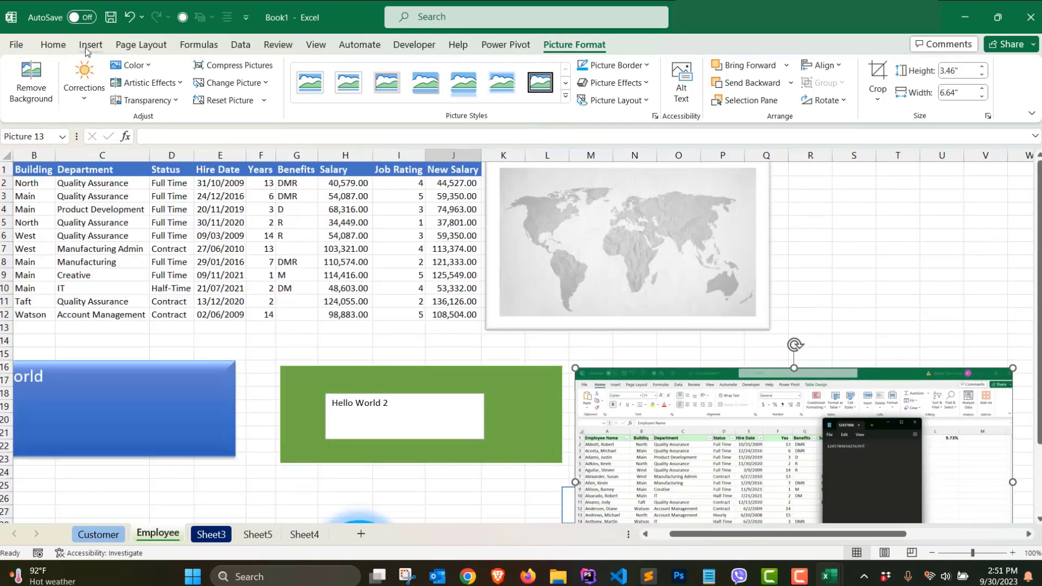
{"action": "left_click", "coordinate": [91, 44]}
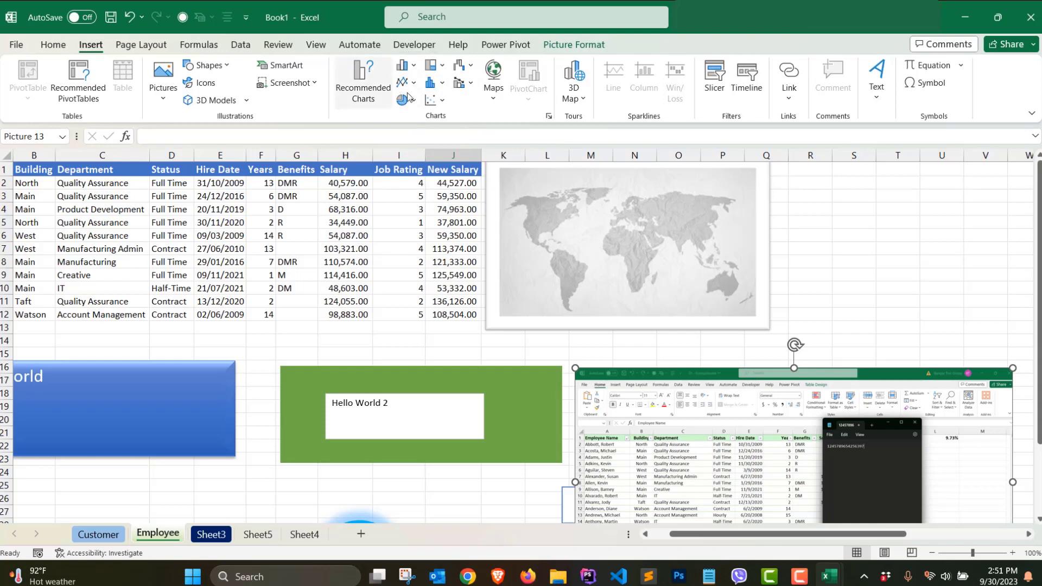
{"action": "left_click", "coordinate": [326, 187]}
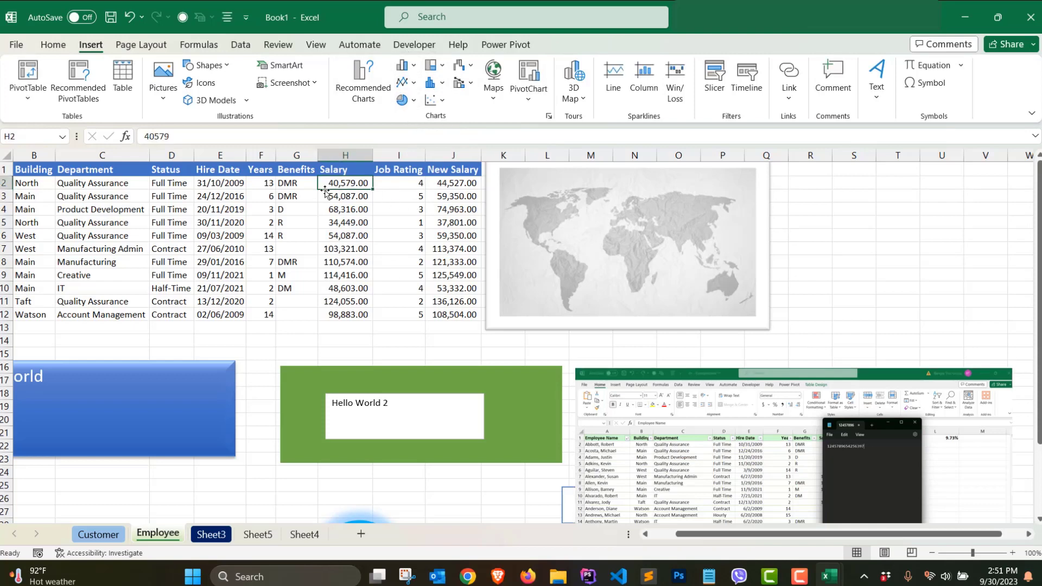
{"action": "left_click", "coordinate": [278, 179]}
{"action": "left_click_drag", "start_coordinate": [283, 171], "coordinate": [467, 316]}
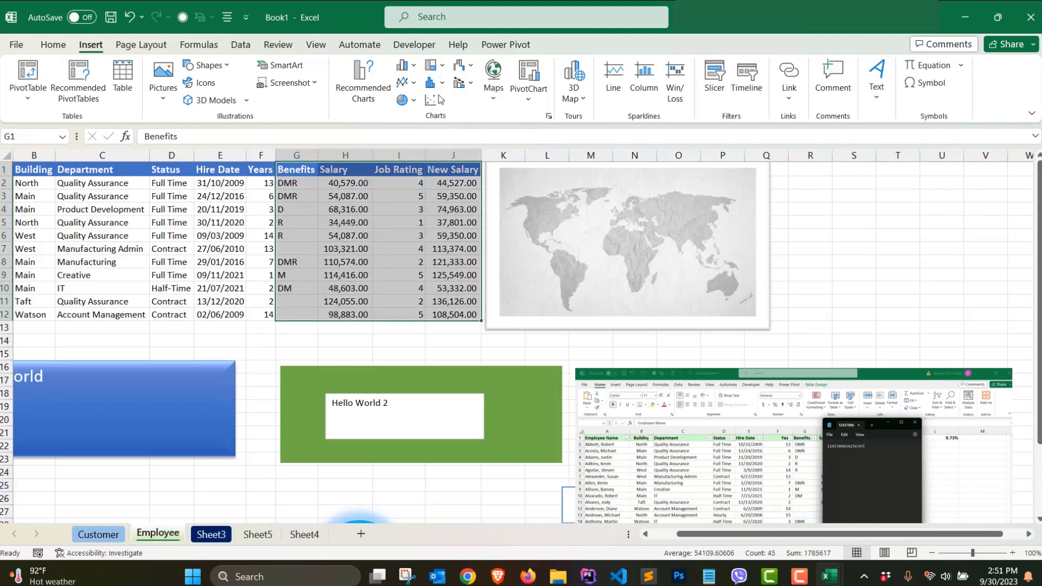
{"action": "left_click", "coordinate": [402, 99]}
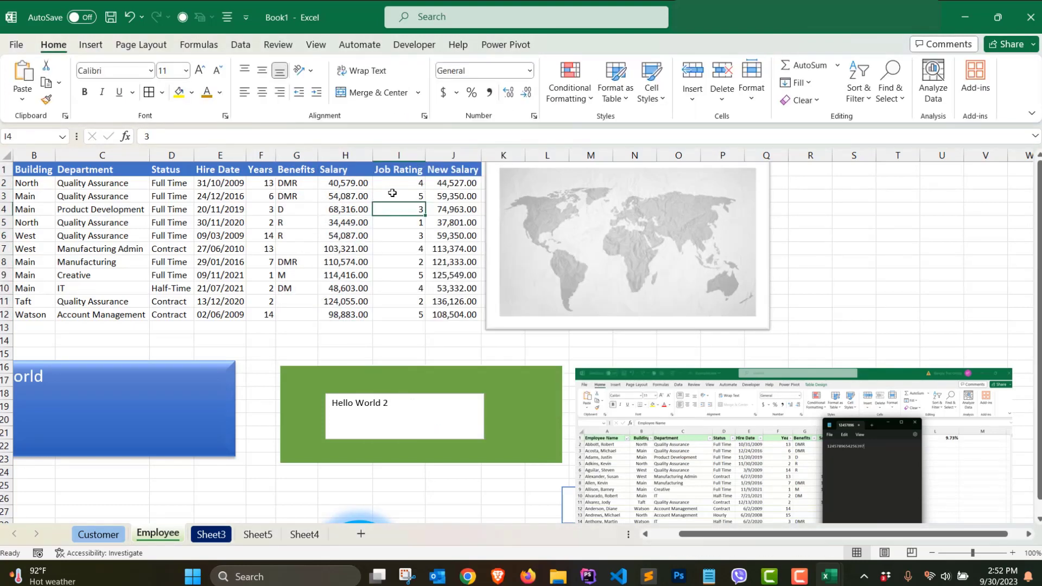
{"action": "left_click_drag", "start_coordinate": [69, 170], "coordinate": [90, 314]}
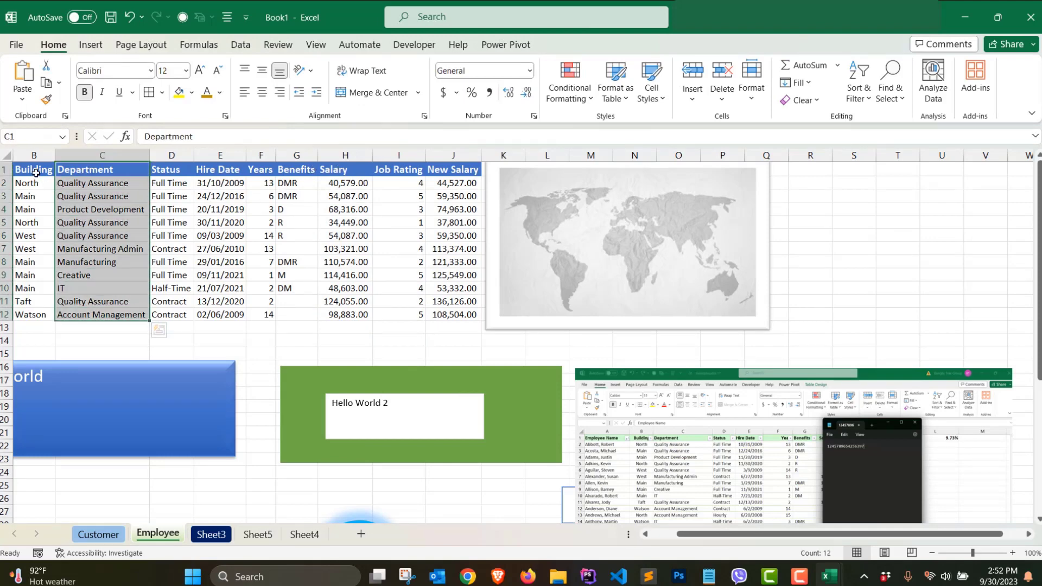
{"action": "left_click_drag", "start_coordinate": [34, 171], "coordinate": [34, 312]}
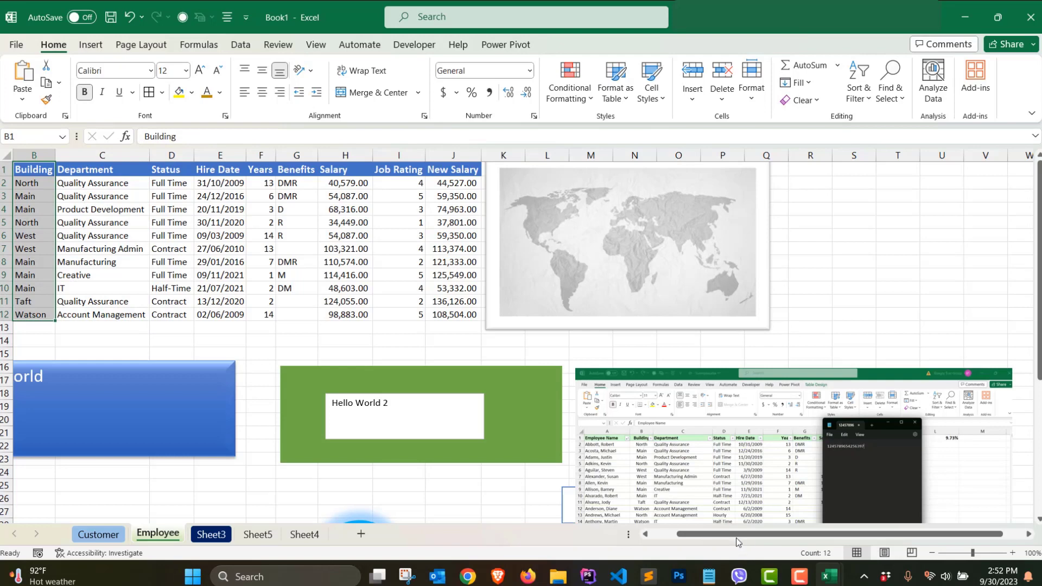
Insert a 2-D pie chart of the Employee Name and Salary columns and apply the style with coloured name and percentage labels around the slices.
{"action": "left_click_drag", "start_coordinate": [736, 541], "coordinate": [711, 541]}
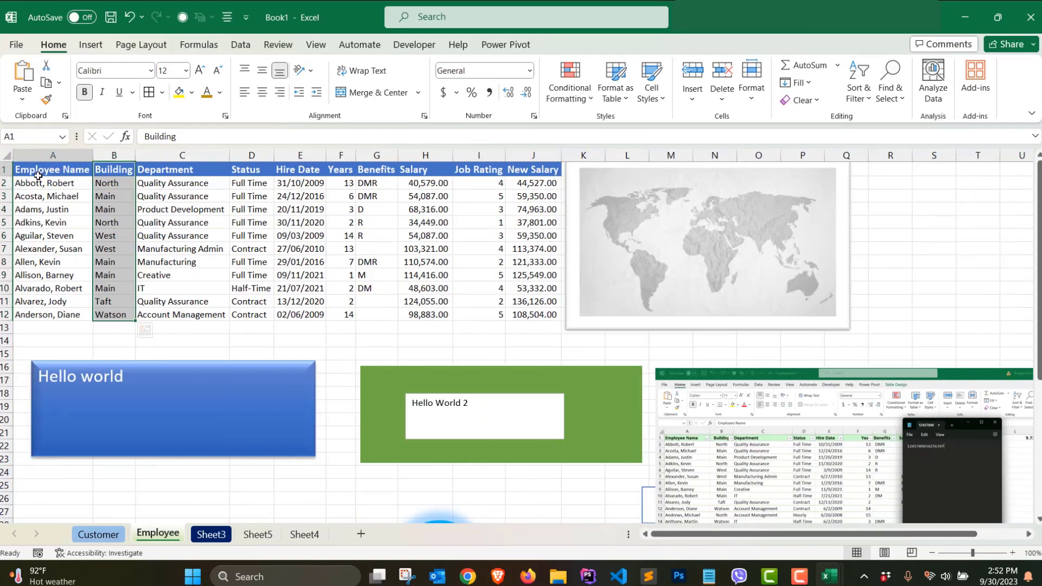
{"action": "left_click_drag", "start_coordinate": [38, 176], "coordinate": [35, 314]}
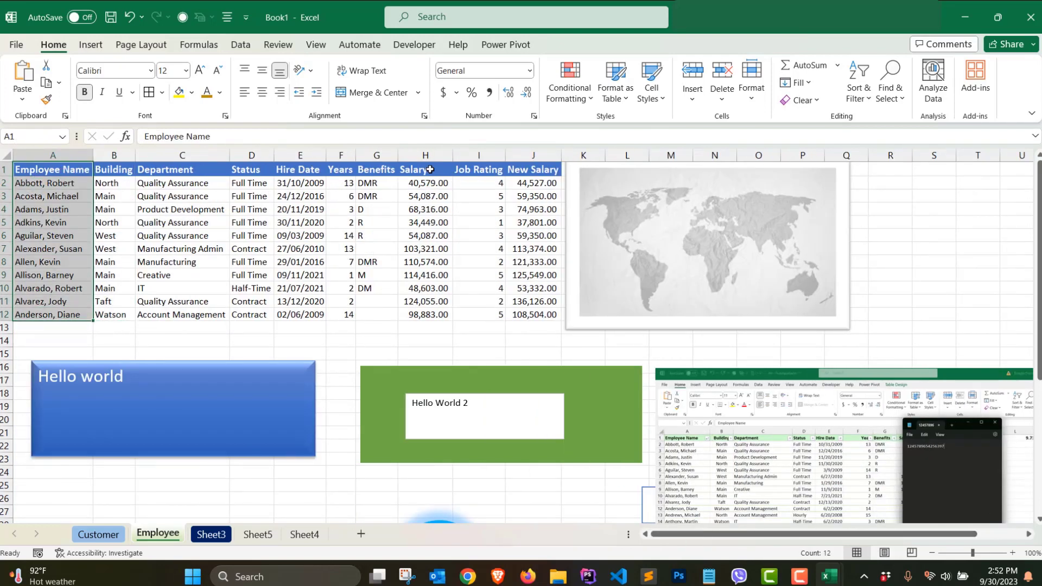
{"action": "left_click_drag", "start_coordinate": [430, 169], "coordinate": [426, 314]}
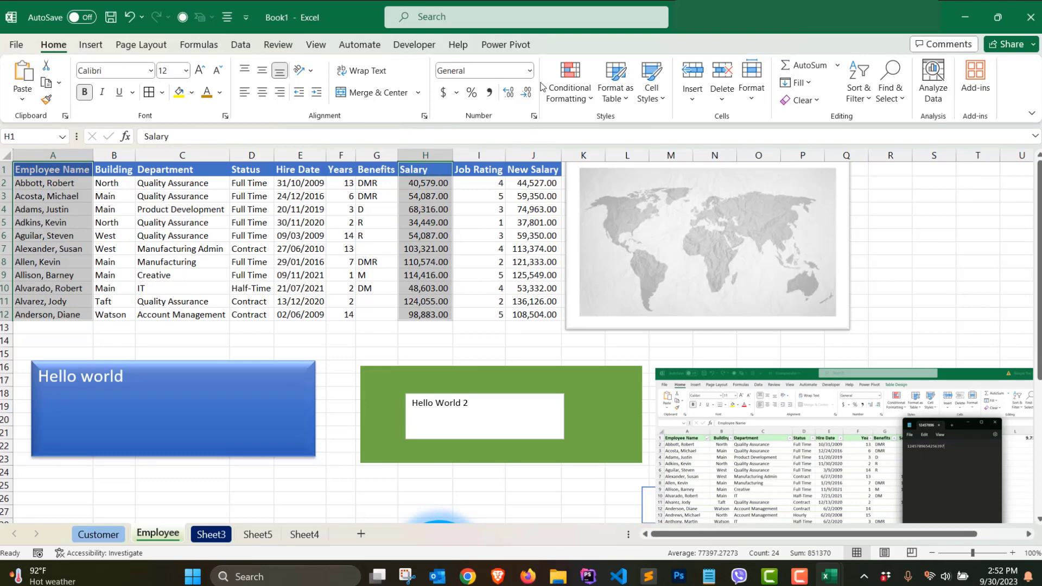
{"action": "left_click", "coordinate": [91, 44]}
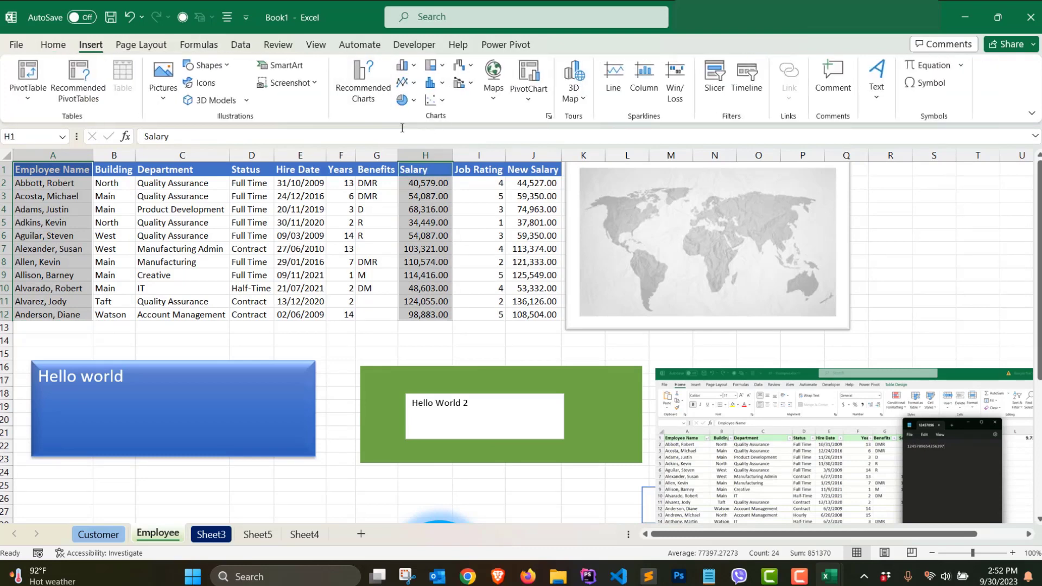
{"action": "left_click", "coordinate": [402, 100]}
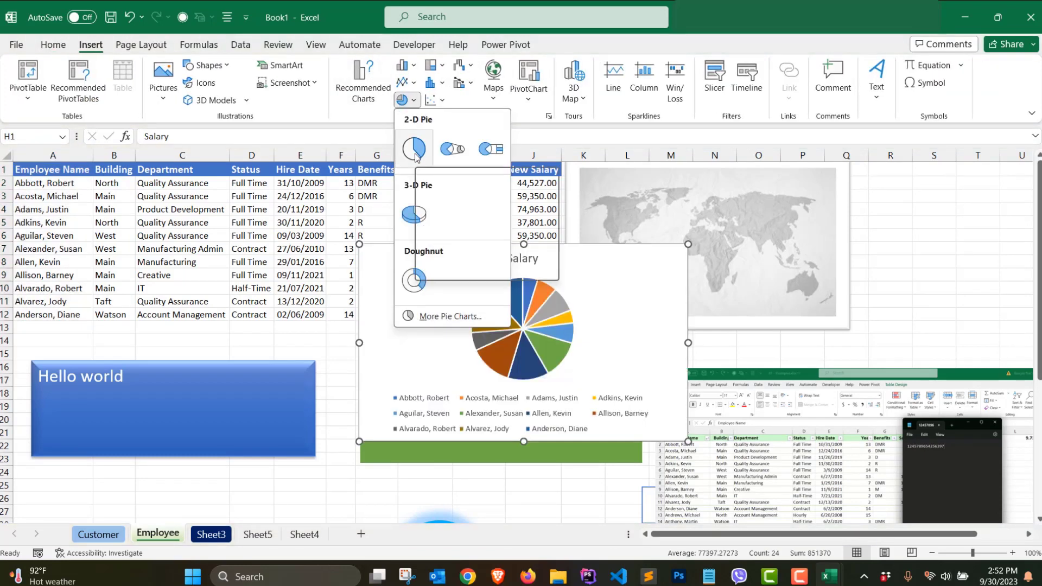
{"action": "left_click", "coordinate": [415, 156]}
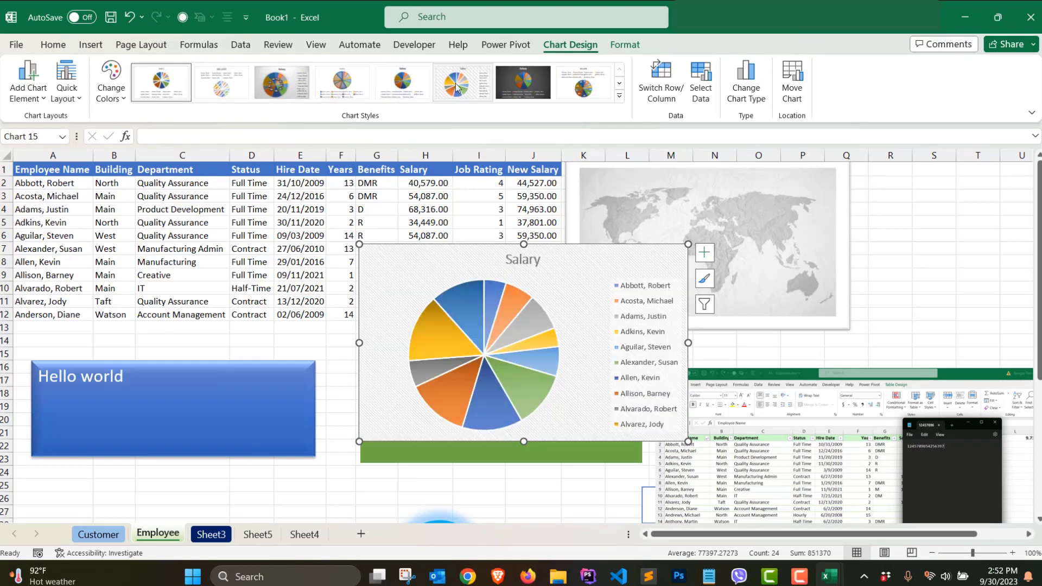
{"action": "left_click", "coordinate": [619, 96]}
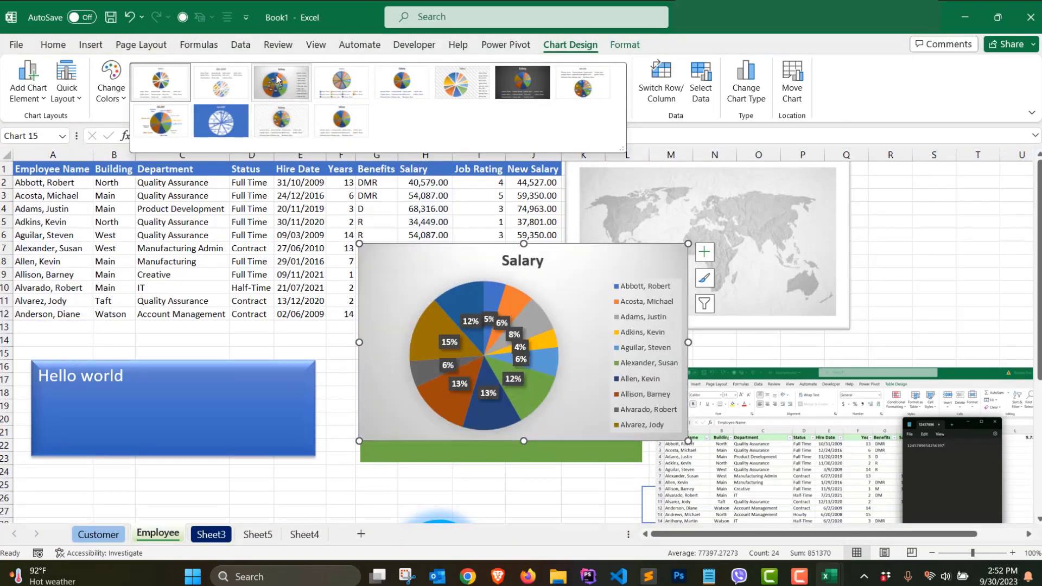
{"action": "left_click", "coordinate": [161, 120]}
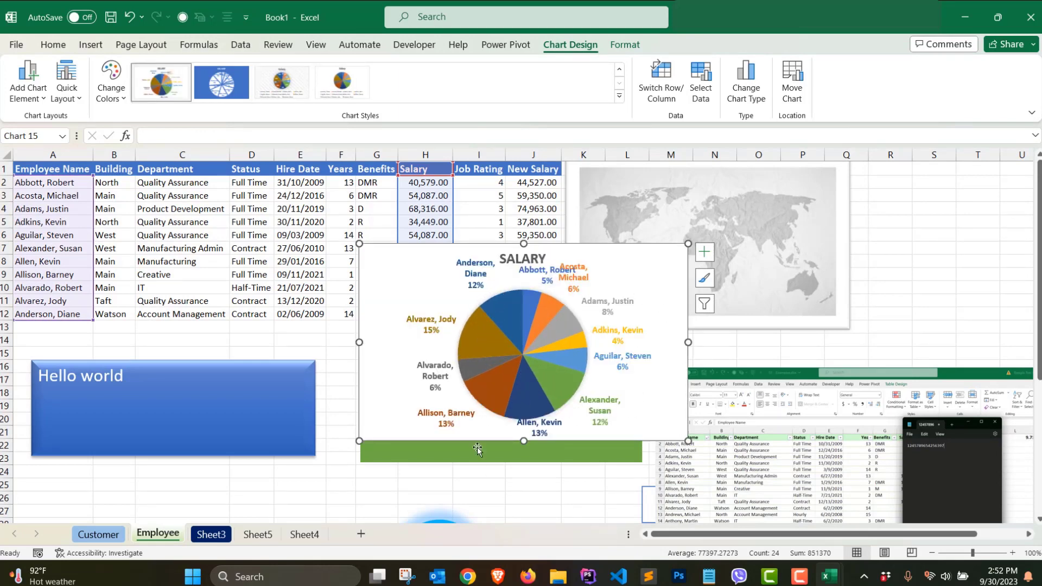
Examine the pie chart's slices, employee name labels and the options available for the chart area.
{"action": "left_click", "coordinate": [448, 421]}
{"action": "left_click", "coordinate": [499, 400]}
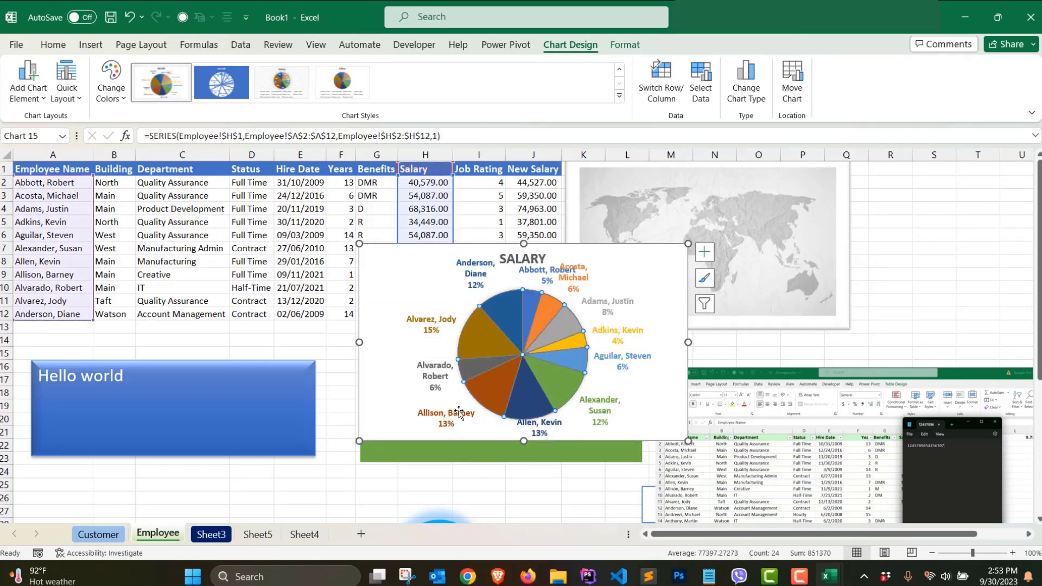
{"action": "left_click", "coordinate": [454, 417]}
{"action": "left_click", "coordinate": [490, 393]}
{"action": "left_click", "coordinate": [449, 420]}
{"action": "left_click", "coordinate": [436, 379]}
{"action": "left_click", "coordinate": [476, 368]}
{"action": "left_click", "coordinate": [437, 329]}
{"action": "left_click", "coordinate": [476, 337]}
{"action": "right_click", "coordinate": [615, 257]}
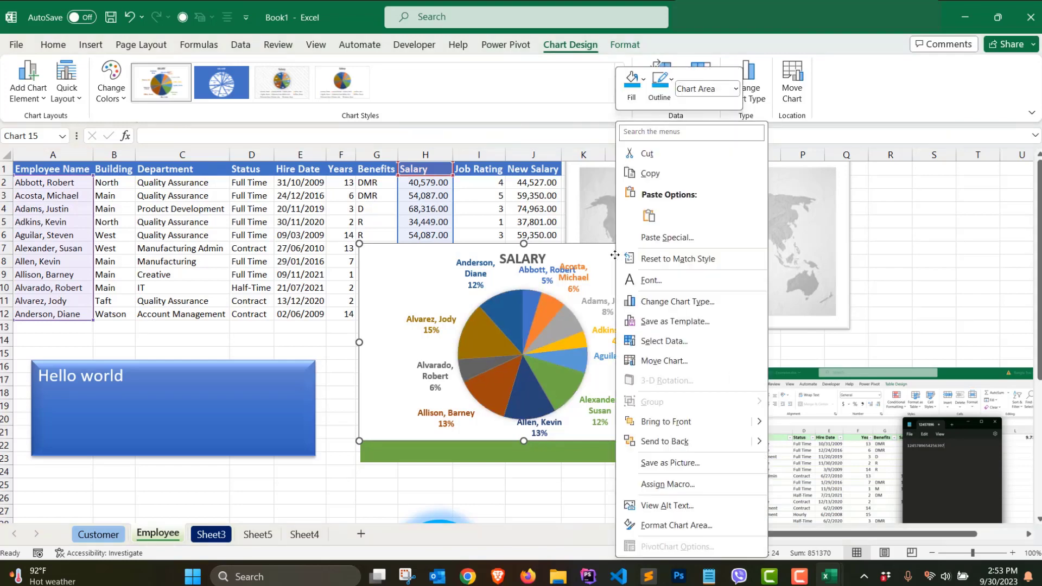
{"action": "key", "text": "Escape"}
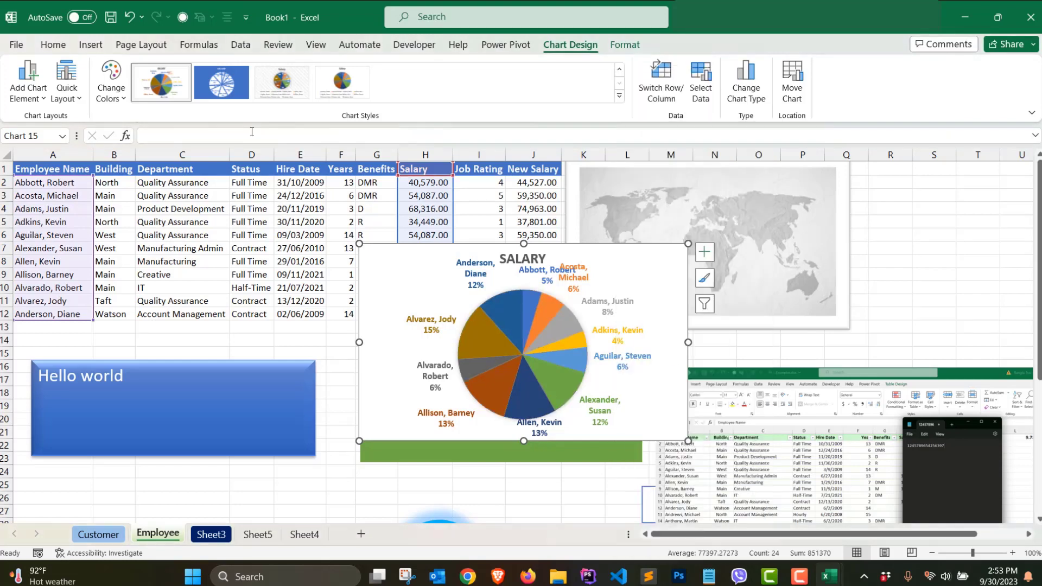
{"action": "left_click", "coordinate": [91, 44]}
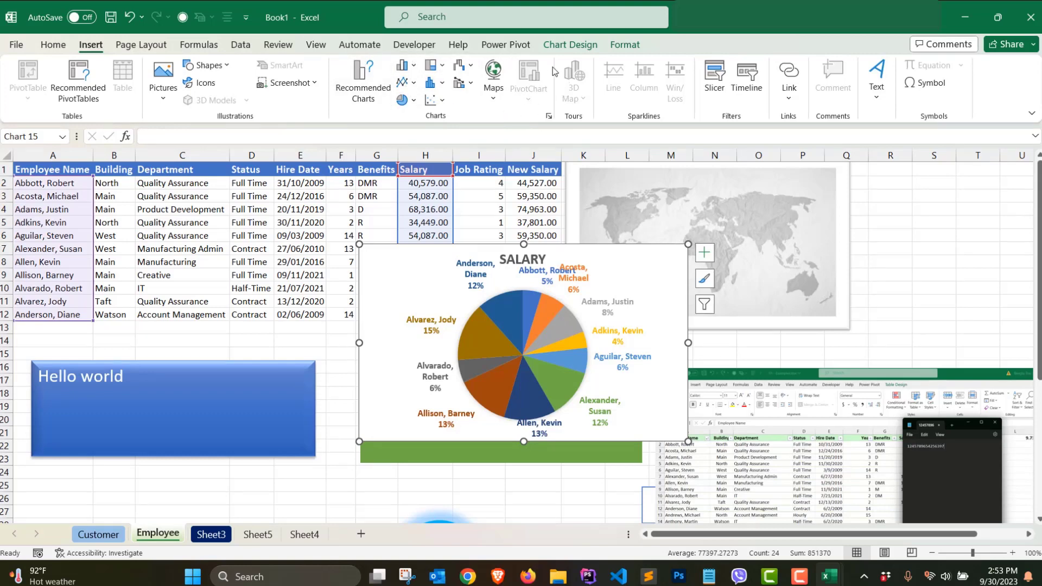
{"action": "left_click", "coordinate": [788, 98]}
{"action": "left_click", "coordinate": [904, 263]}
{"action": "scroll", "coordinate": [903, 262], "scroll_direction": "down", "scroll_amount": 7}
{"action": "scroll", "coordinate": [904, 262], "scroll_direction": "up", "scroll_amount": 7}
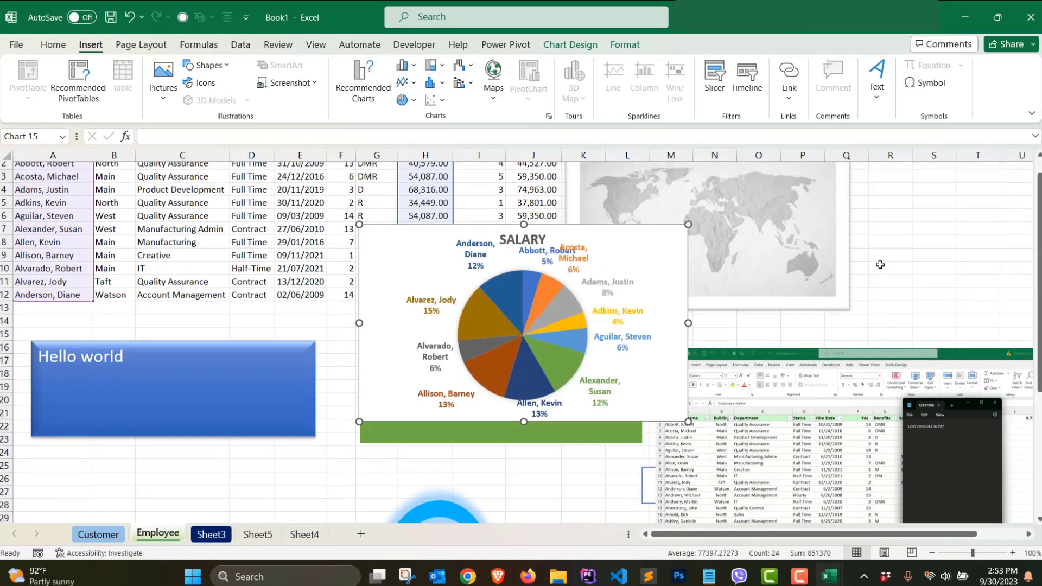
{"action": "left_click", "coordinate": [903, 263]}
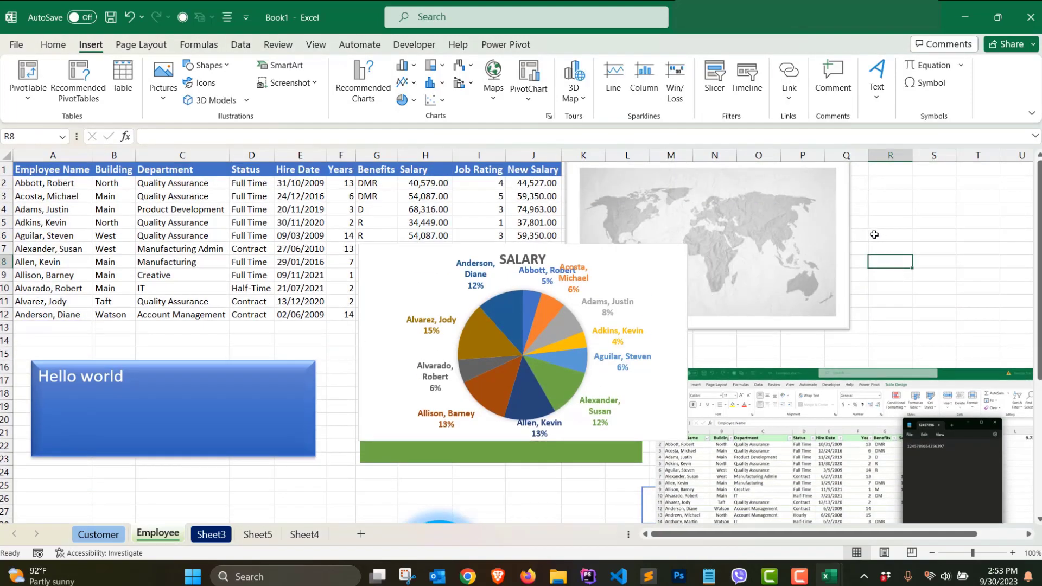
{"action": "left_click", "coordinate": [788, 71]}
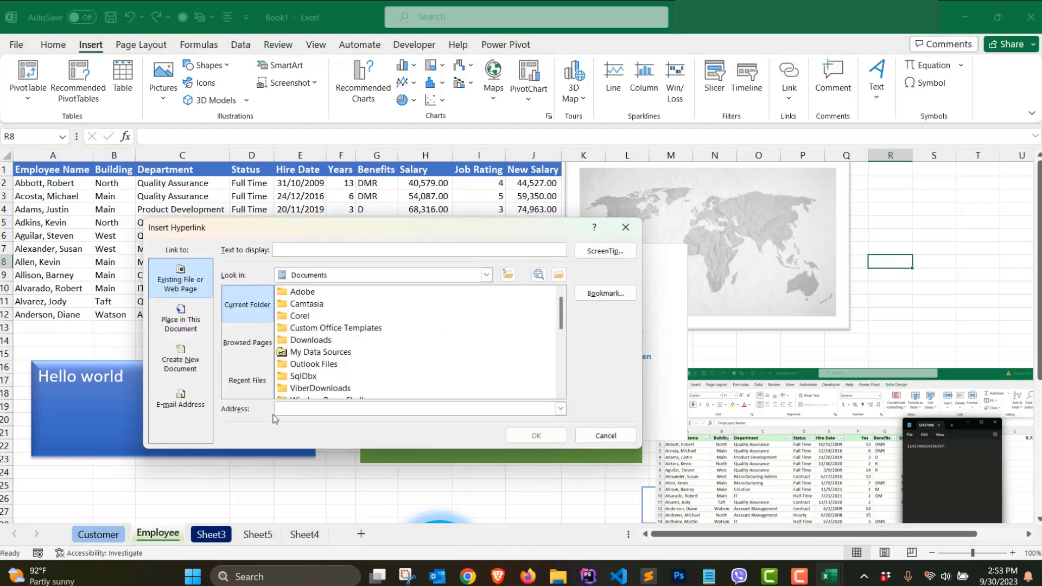
{"action": "left_click", "coordinate": [247, 342]}
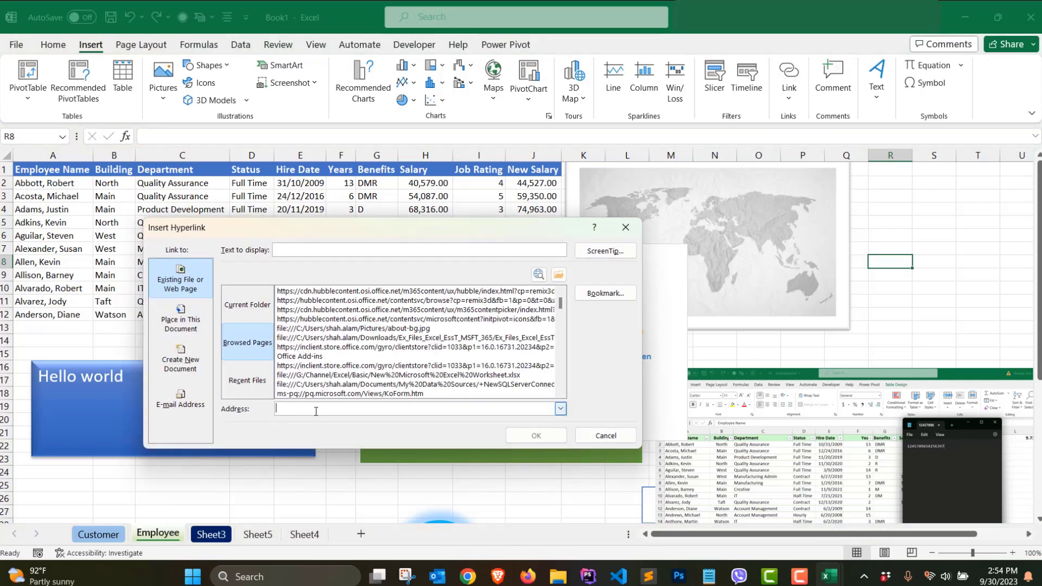
{"action": "key", "text": "ctrl+v"}
{"action": "left_click", "coordinate": [536, 435]}
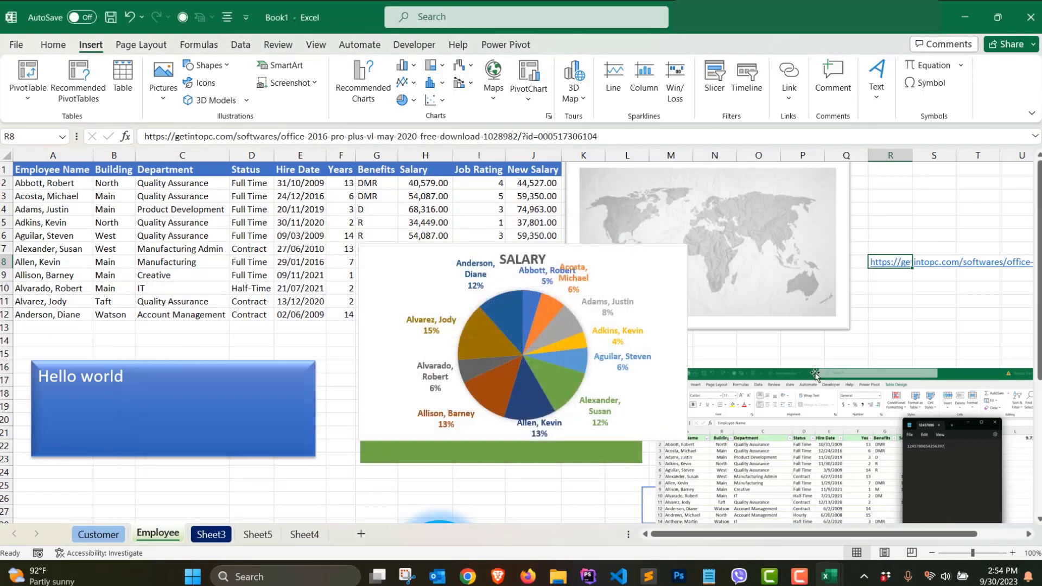
Open the hyperlink in cell R8 to check its web page in the browser, and return to the workbook.
{"action": "left_click", "coordinate": [922, 310]}
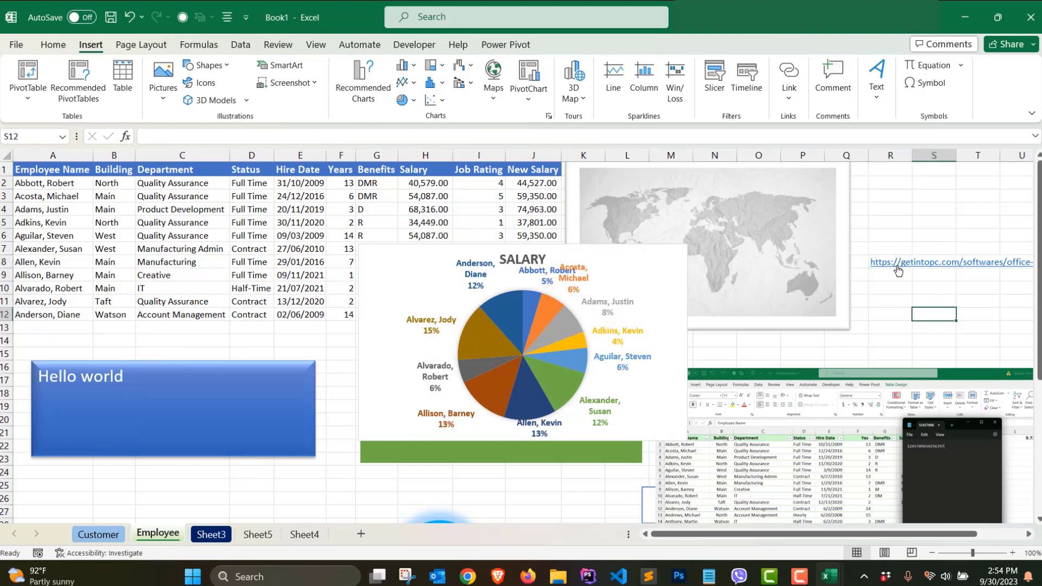
{"action": "left_click", "coordinate": [898, 270]}
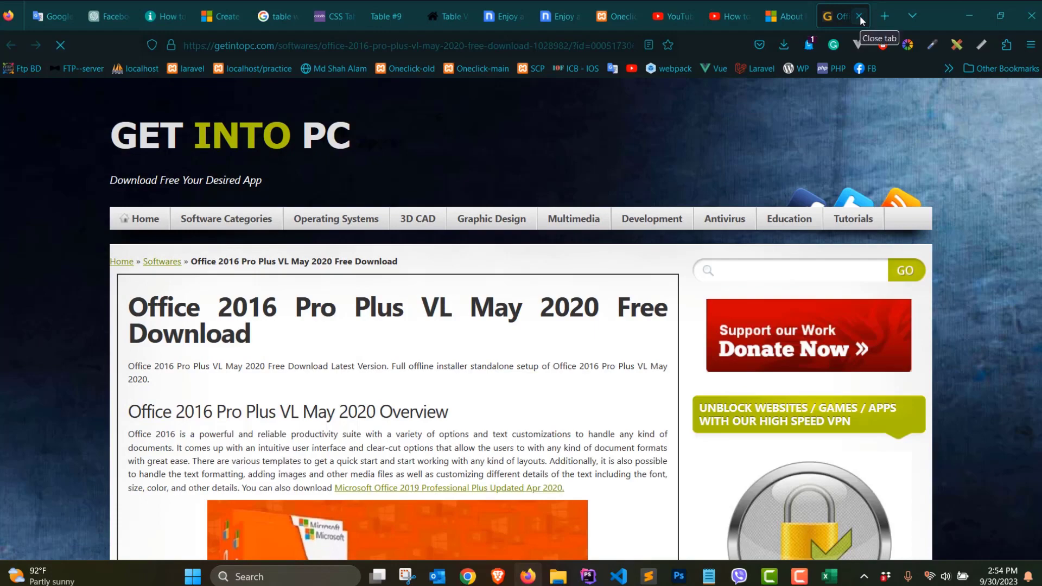
{"action": "left_click", "coordinate": [963, 11]}
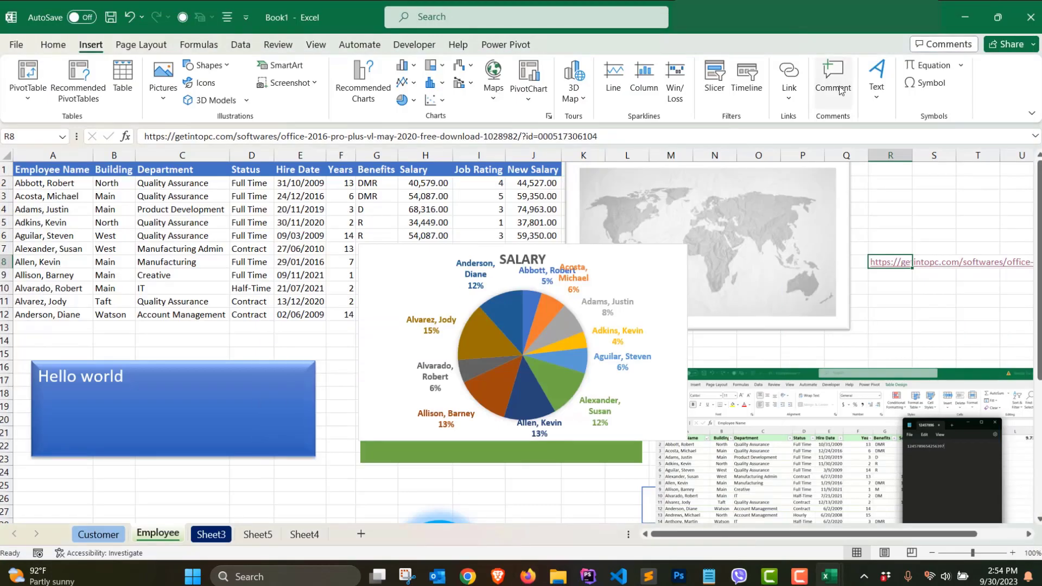
Start a new comment on cell R8 and discard it without entering any text.
{"action": "left_click", "coordinate": [838, 90]}
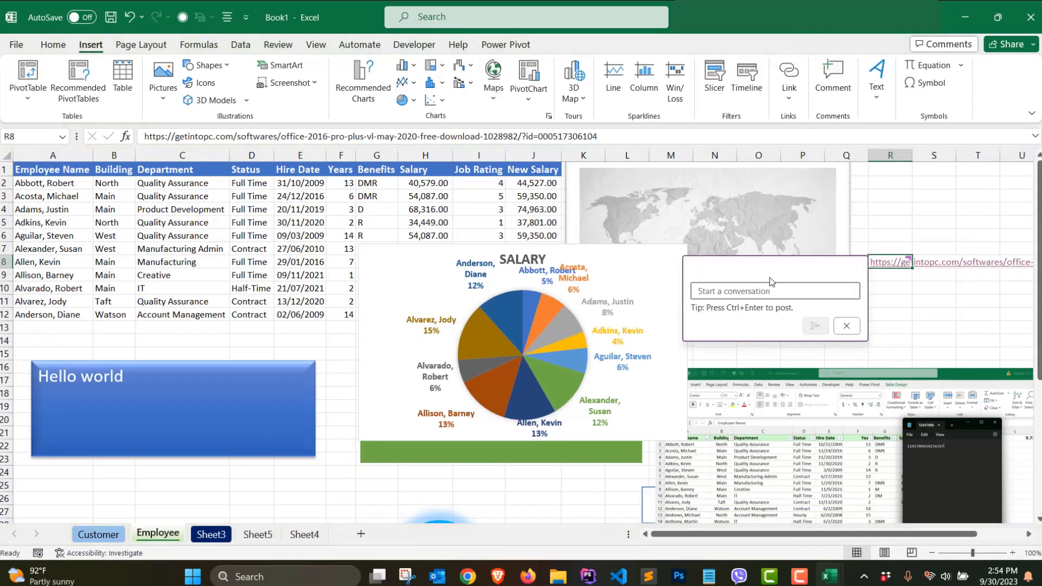
{"action": "left_click", "coordinate": [847, 327]}
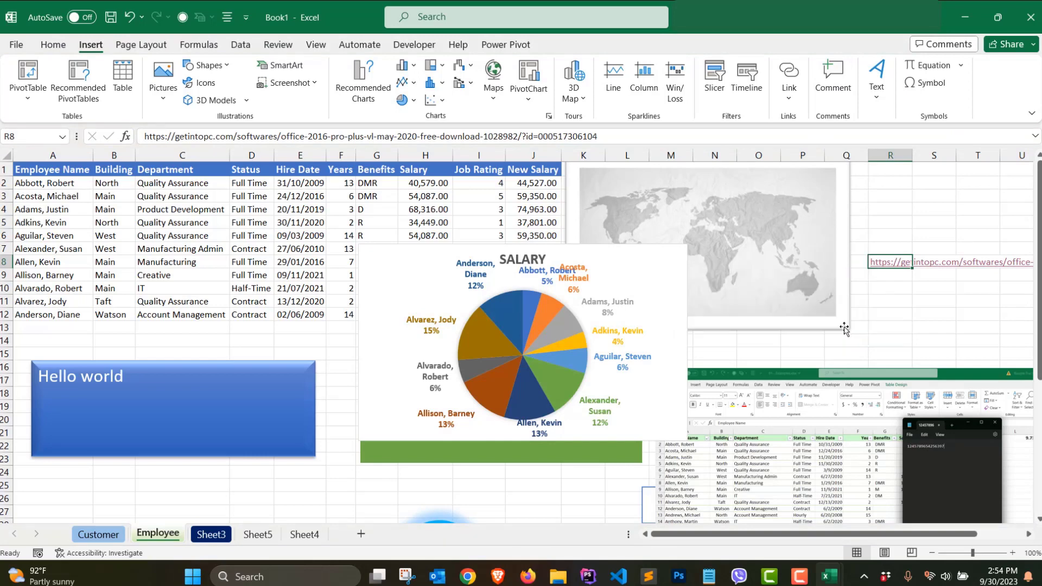
Insert a WordArt object in the blue style with a reflection beneath the letters.
{"action": "left_click", "coordinate": [879, 99]}
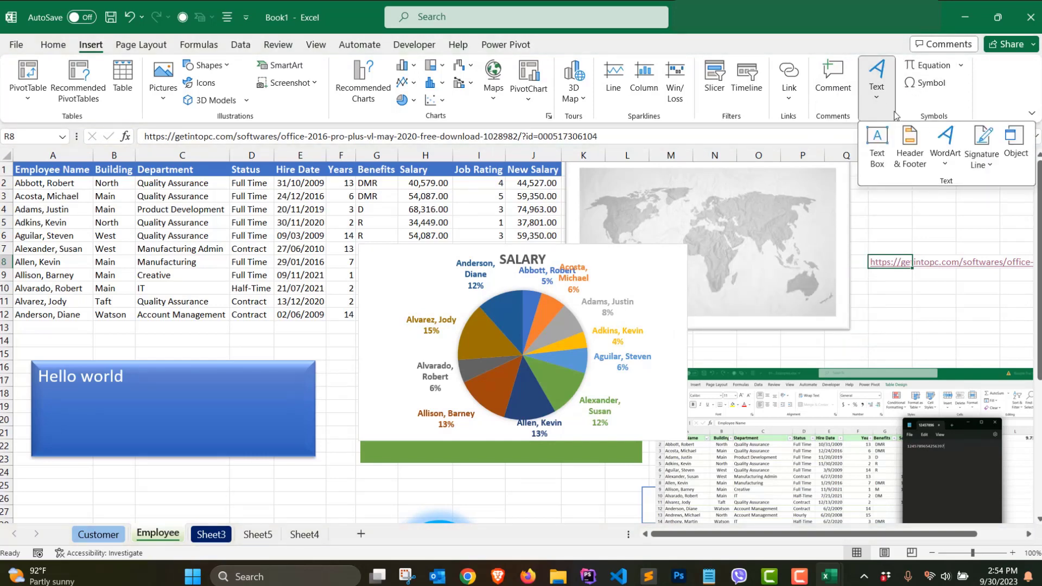
{"action": "left_click", "coordinate": [936, 149]}
{"action": "left_click", "coordinate": [898, 238]}
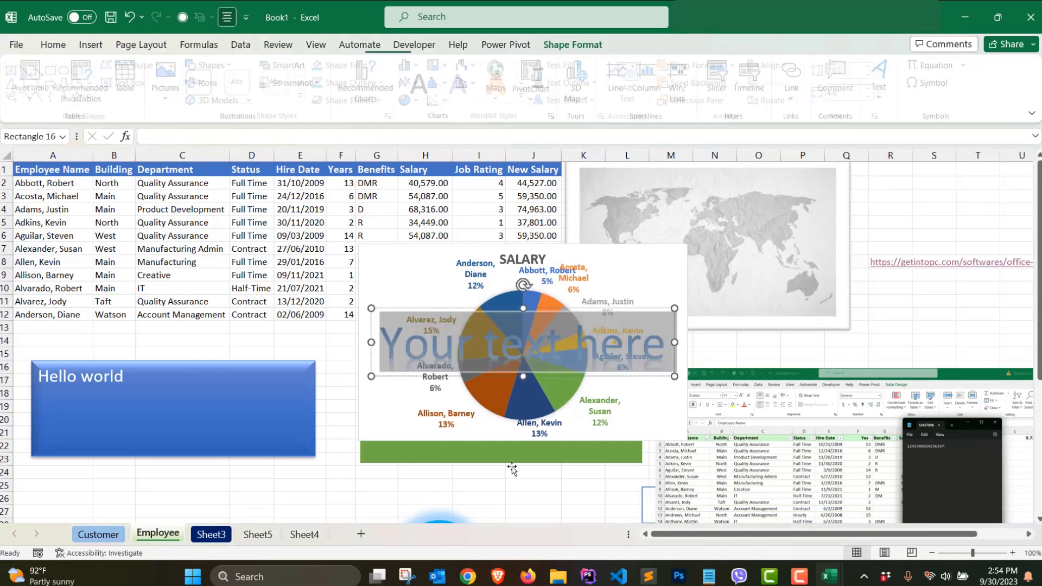
Replace the WordArt's placeholder text with "Quality Assurance" and move it below the blue Hello world rectangle, around row 24.
{"action": "left_click", "coordinate": [502, 349]}
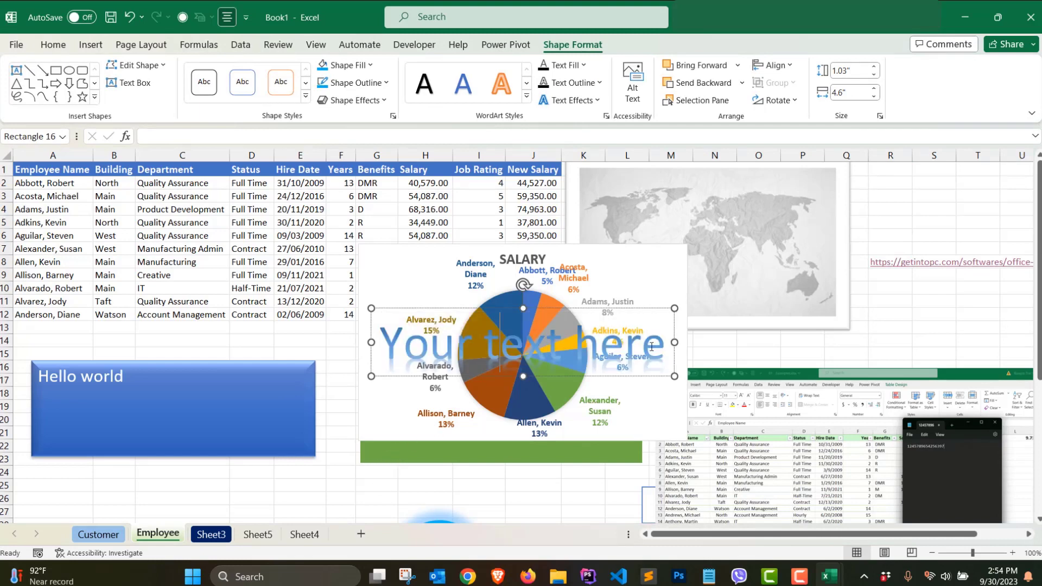
{"action": "left_click_drag", "start_coordinate": [662, 347], "coordinate": [402, 348]}
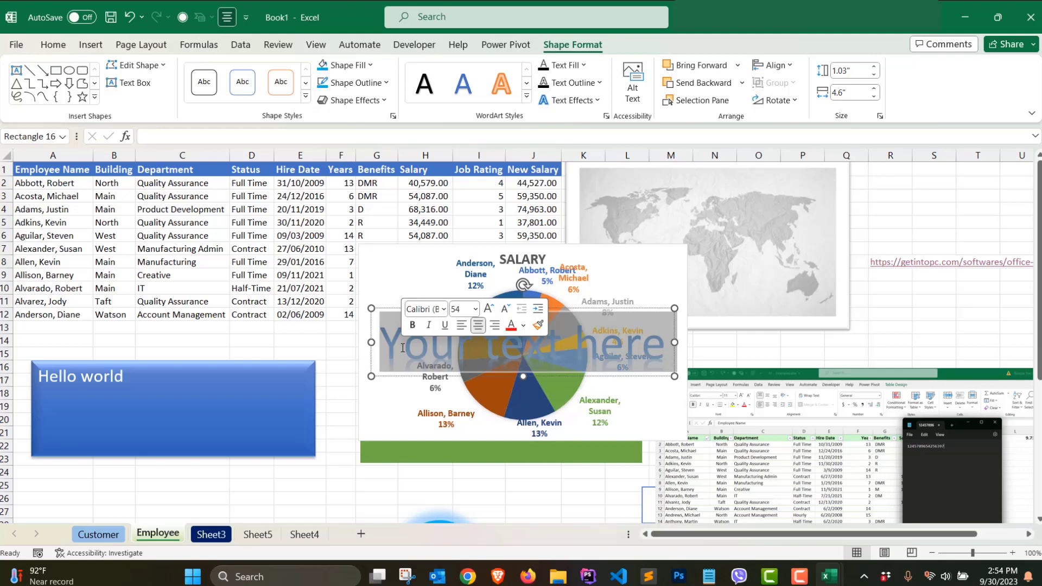
{"action": "left_click", "coordinate": [160, 194]}
{"action": "left_click", "coordinate": [178, 140]}
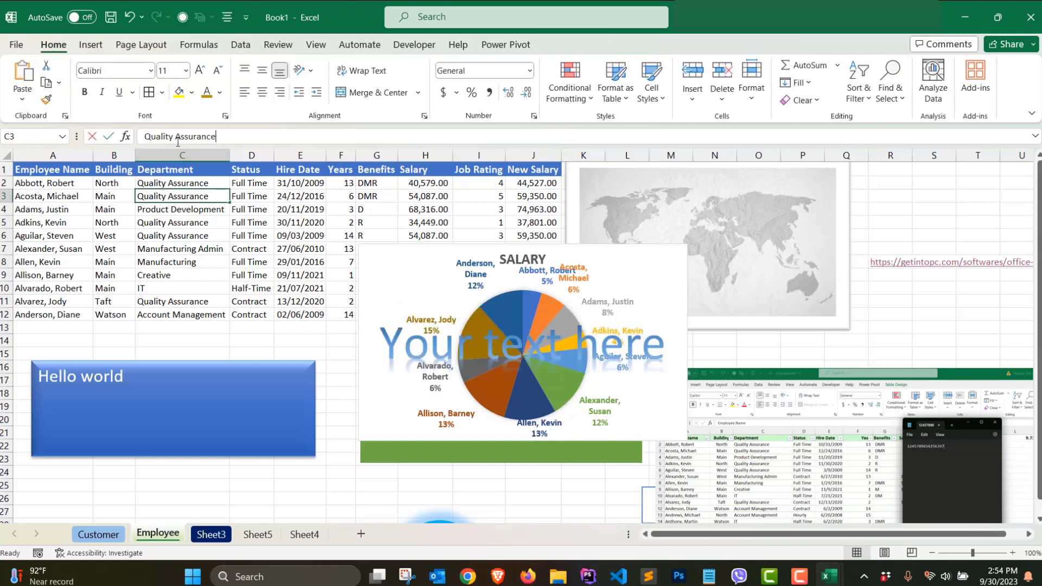
{"action": "left_click", "coordinate": [571, 351]}
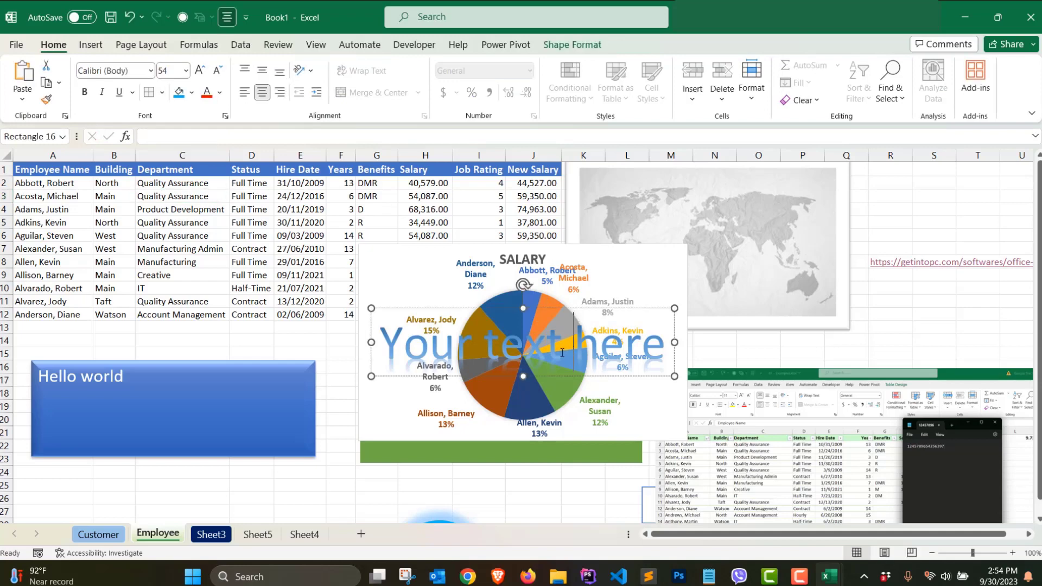
{"action": "key", "text": "ctrl+a"}
{"action": "type", "text": "Quality Assurance"}
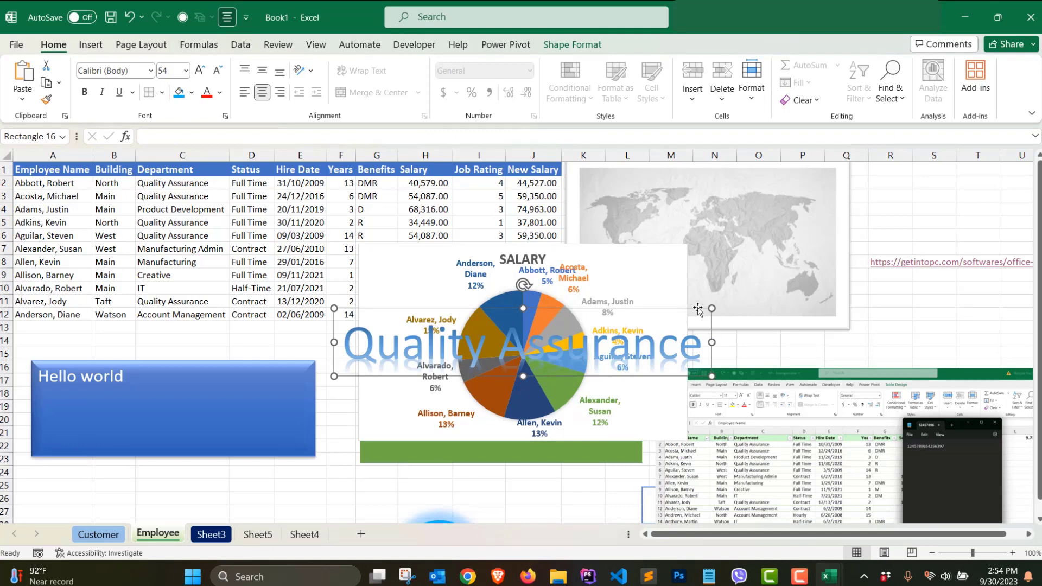
{"action": "left_click_drag", "start_coordinate": [682, 315], "coordinate": [496, 448]}
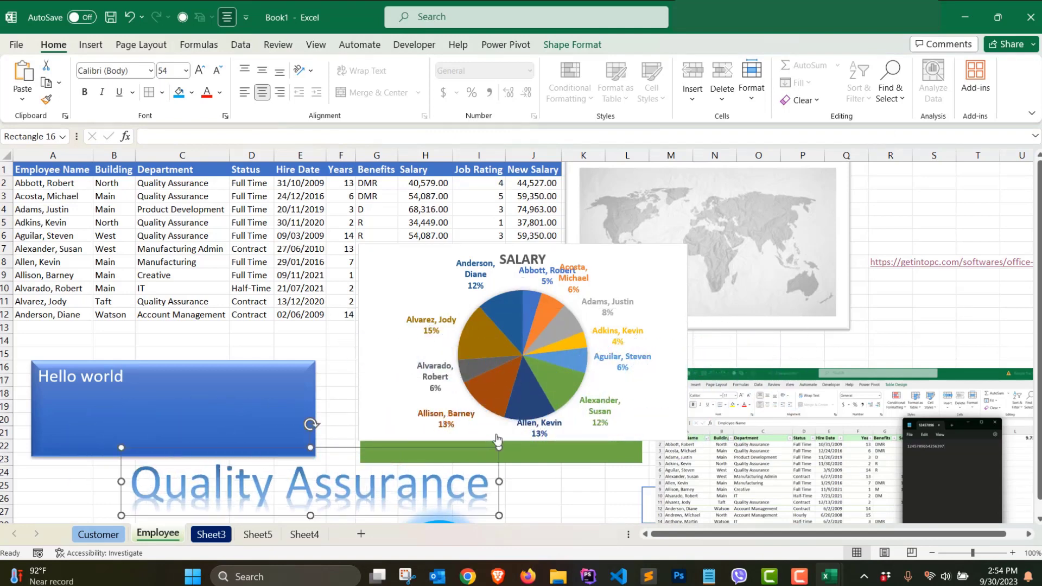
Insert the heart symbol, character code 169 of the Symbol font, into cell I5 of Sheet3.
{"action": "left_click", "coordinate": [213, 539]}
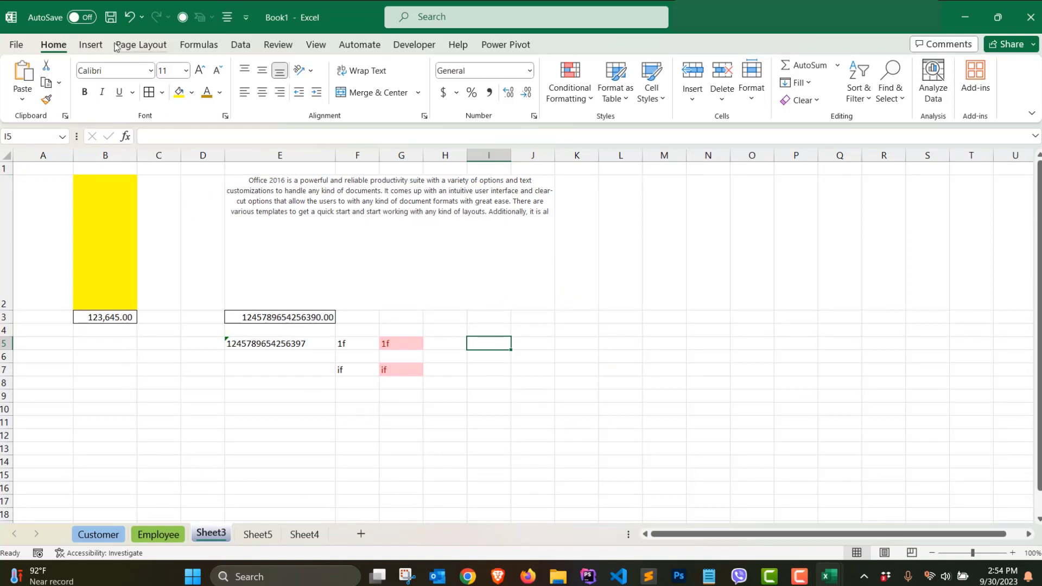
{"action": "left_click", "coordinate": [92, 44]}
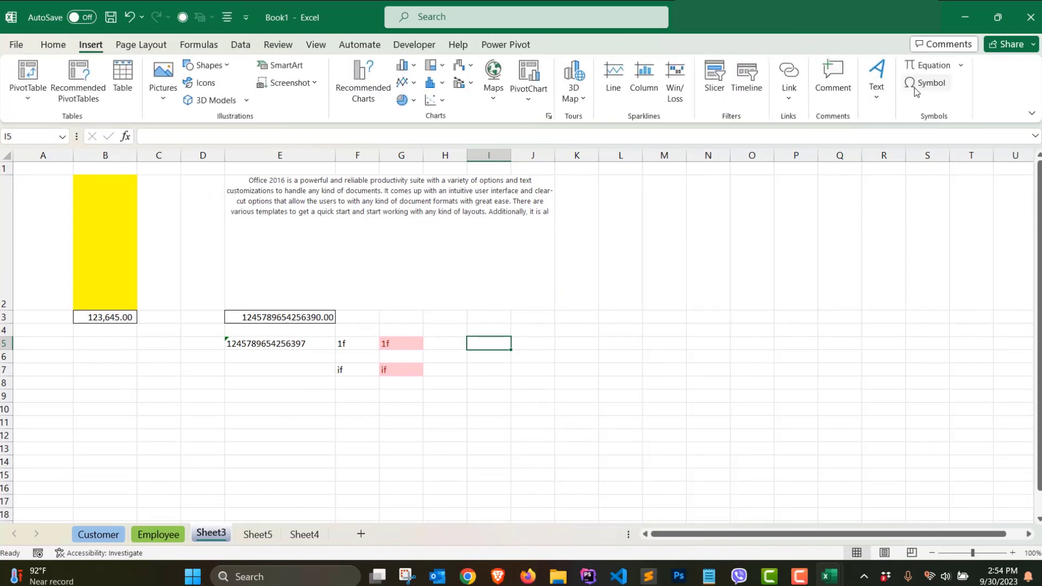
{"action": "left_click", "coordinate": [958, 66]}
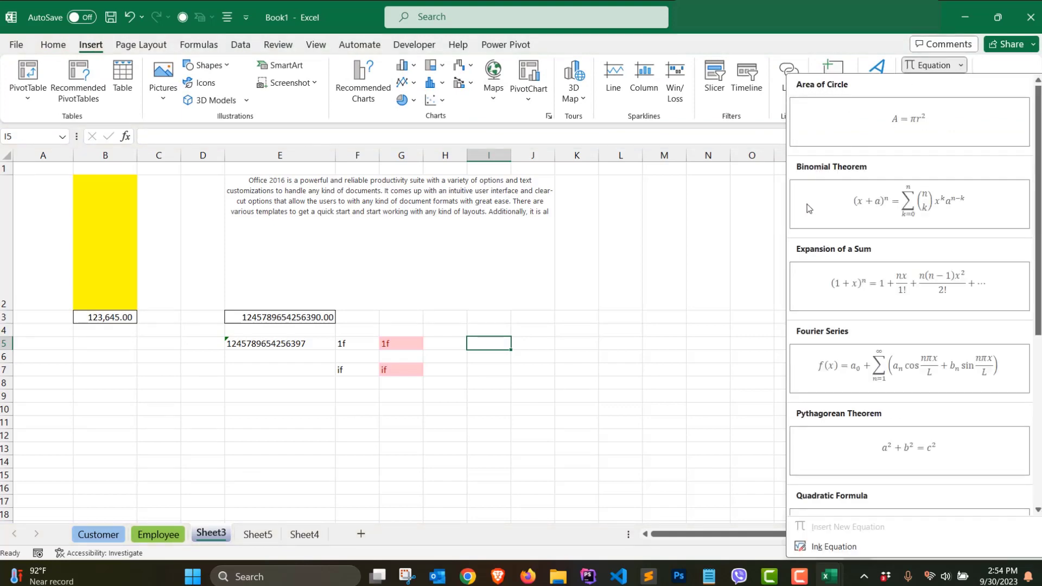
{"action": "key", "text": "Escape"}
{"action": "left_click", "coordinate": [925, 83]}
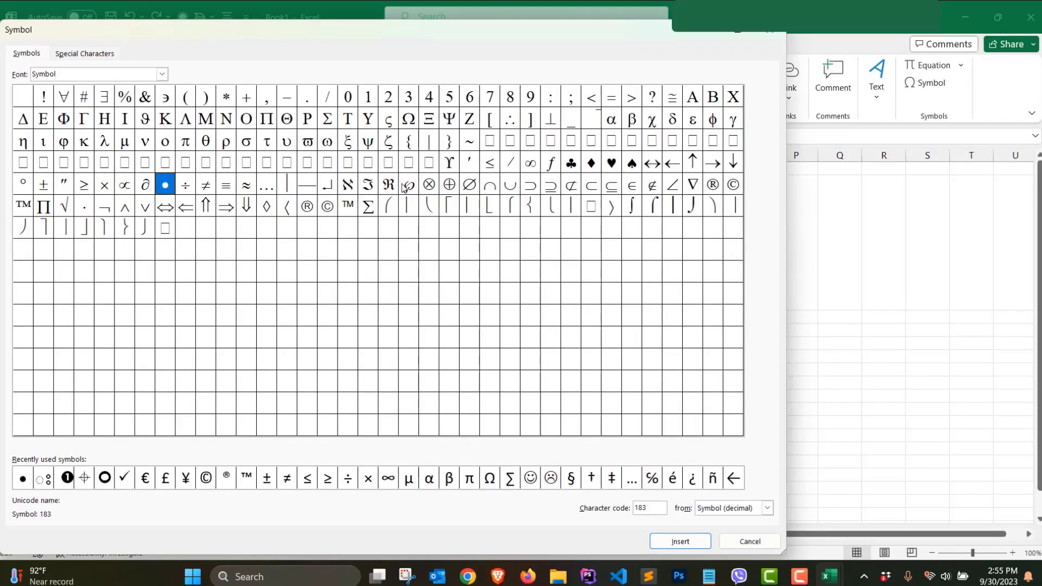
{"action": "left_click", "coordinate": [612, 163]}
{"action": "left_click", "coordinate": [680, 541]}
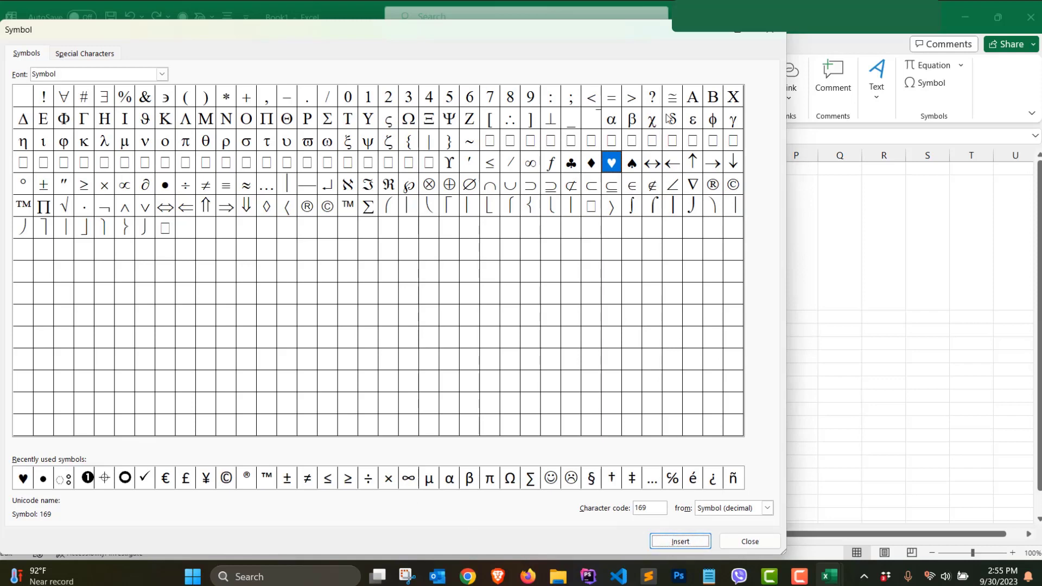
Close the symbol dialog and enlarge the three hearts in cell I5 to font size 26.
{"action": "left_click", "coordinate": [782, 34]}
{"action": "left_click", "coordinate": [765, 256]}
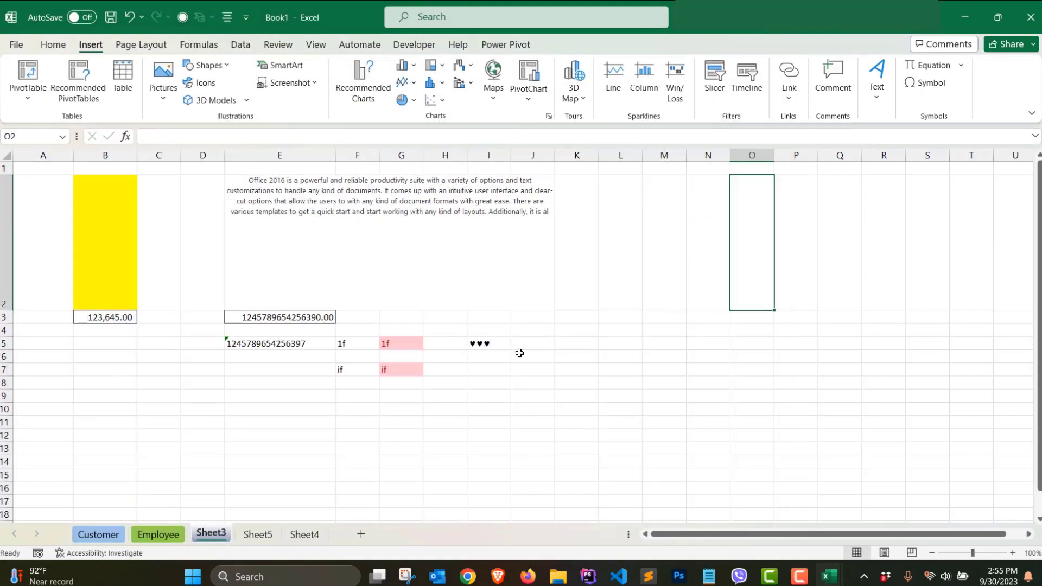
{"action": "left_click", "coordinate": [491, 338]}
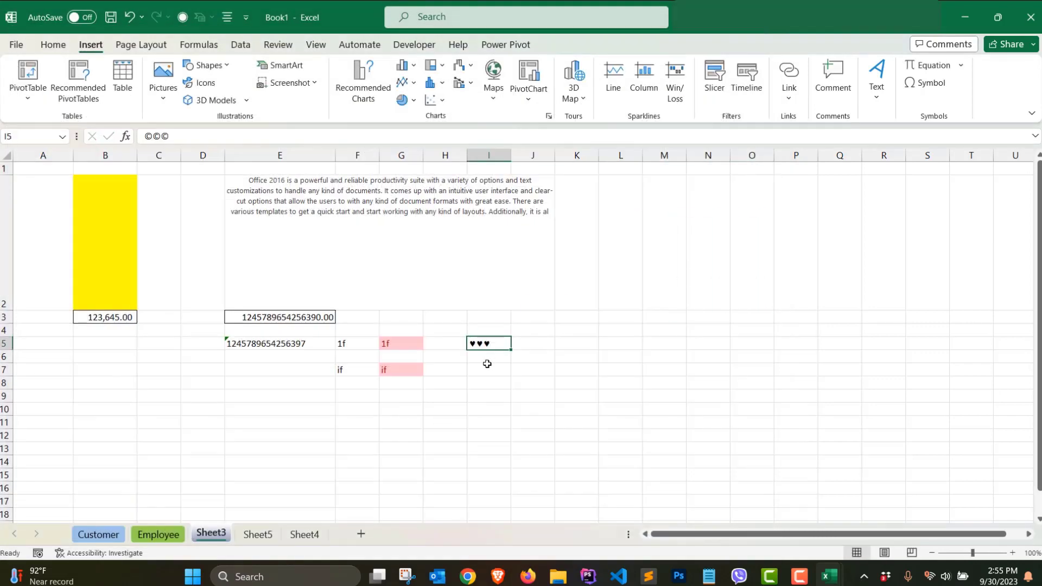
{"action": "double_click", "coordinate": [175, 134]}
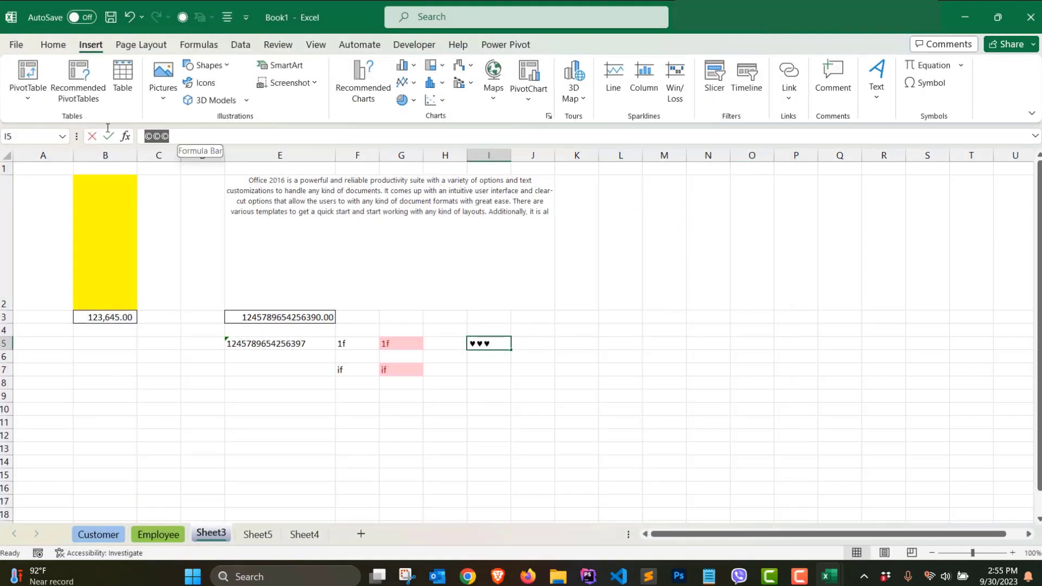
{"action": "left_click", "coordinate": [52, 44]}
{"action": "left_click", "coordinate": [206, 74]}
{"action": "left_click", "coordinate": [206, 74]}
{"action": "left_click", "coordinate": [206, 74]}
{"action": "left_click", "coordinate": [207, 74]}
{"action": "left_click", "coordinate": [206, 74]}
{"action": "left_click", "coordinate": [206, 74]}
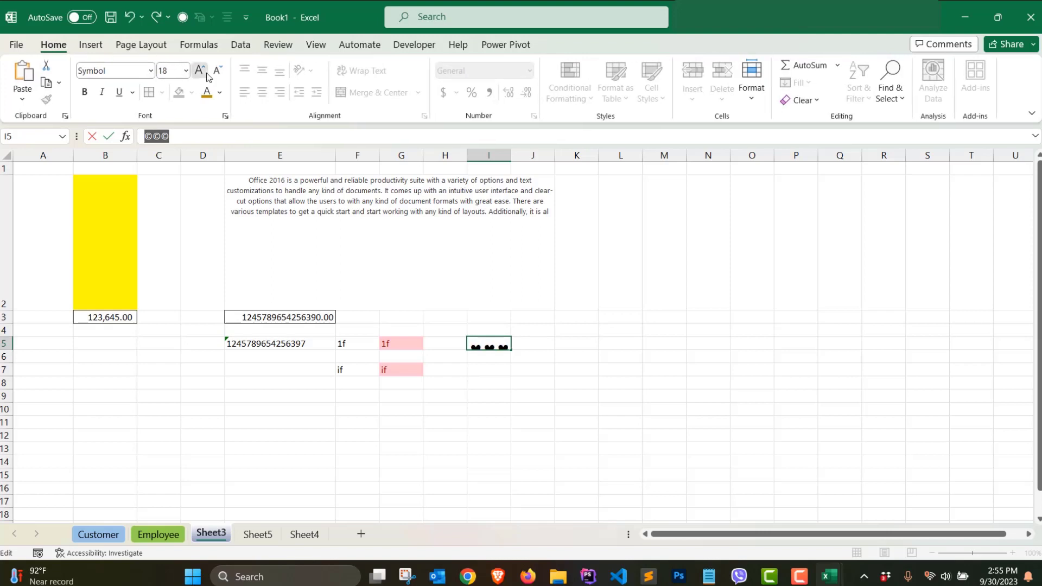
{"action": "left_click", "coordinate": [206, 73]}
{"action": "left_click", "coordinate": [206, 74]}
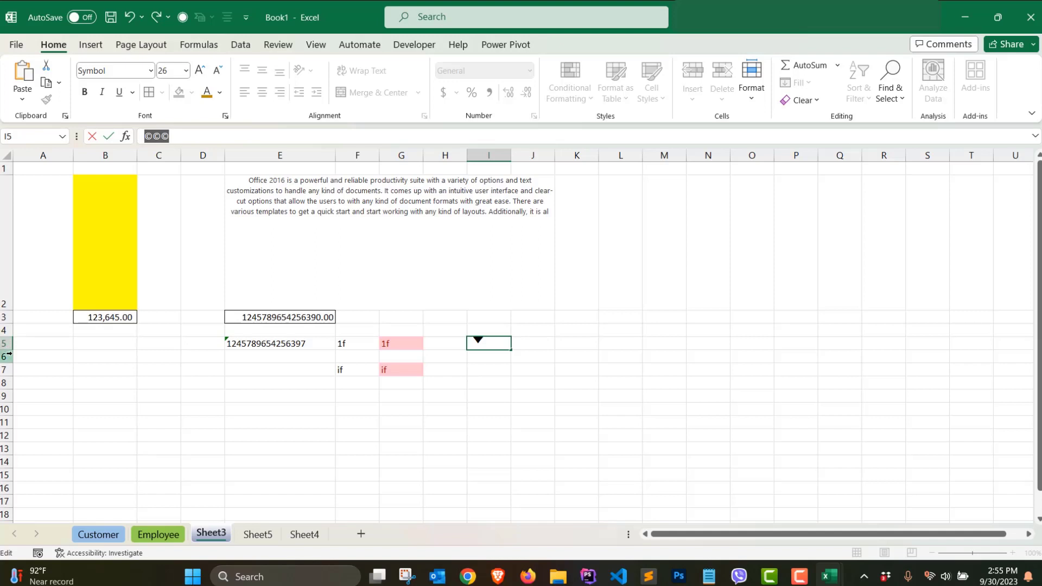
{"action": "left_click", "coordinate": [509, 375]}
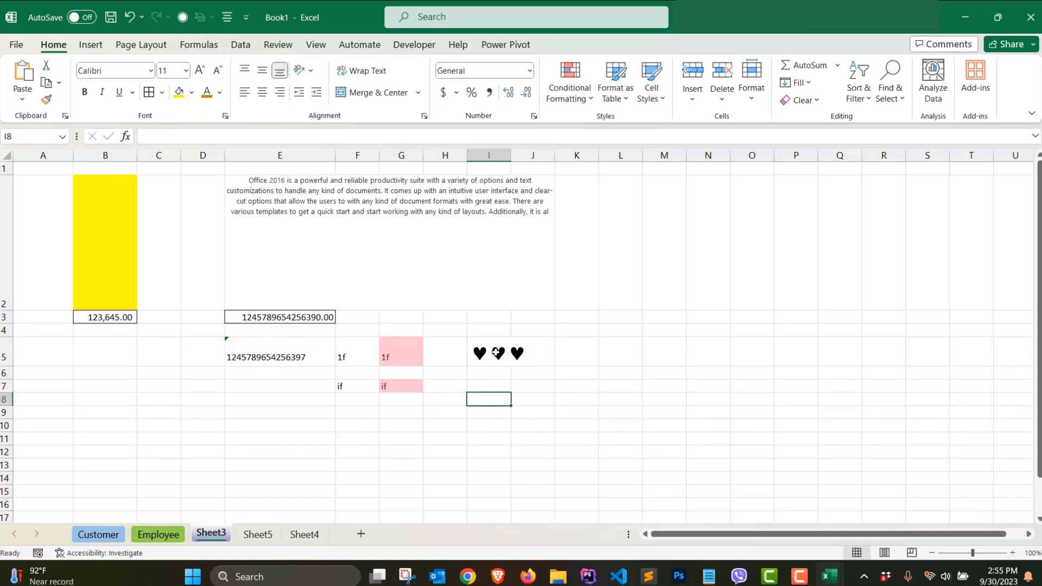
Merge and center the range I5:L11 and align the hearts vertically to the middle.
{"action": "left_click_drag", "start_coordinate": [488, 353], "coordinate": [629, 436]}
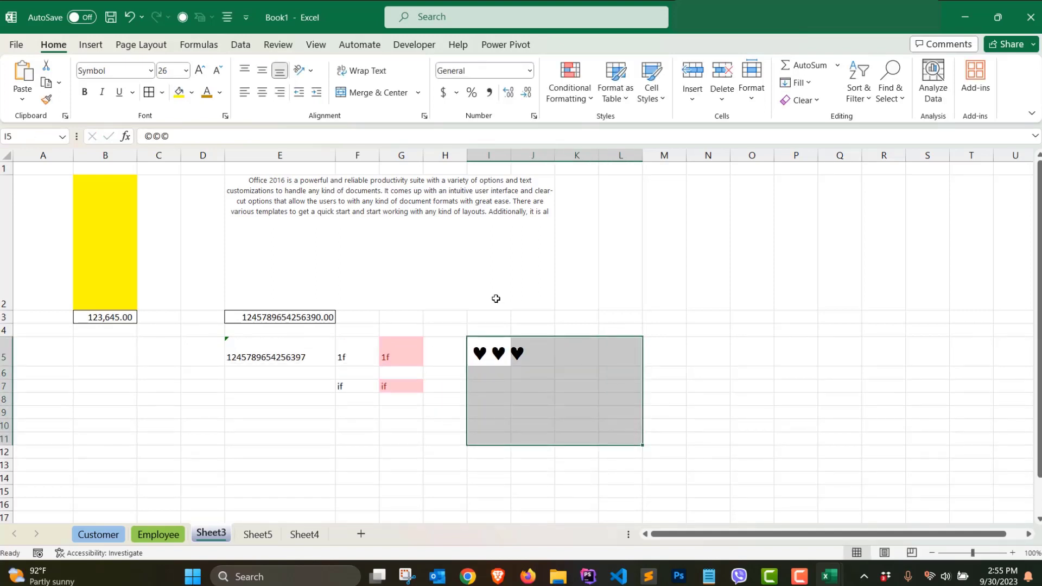
{"action": "left_click", "coordinate": [371, 92]}
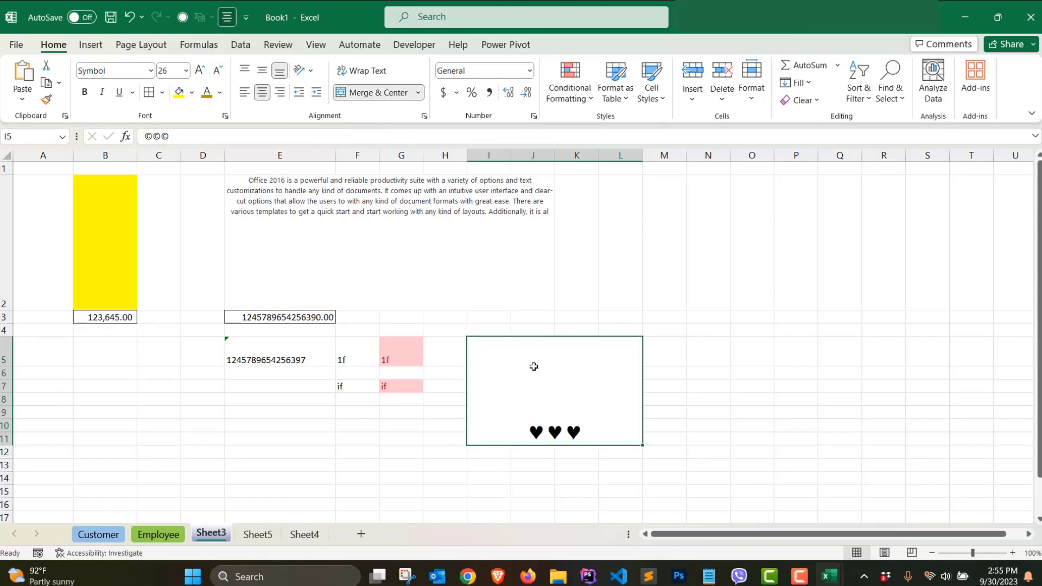
{"action": "left_click", "coordinate": [262, 70]}
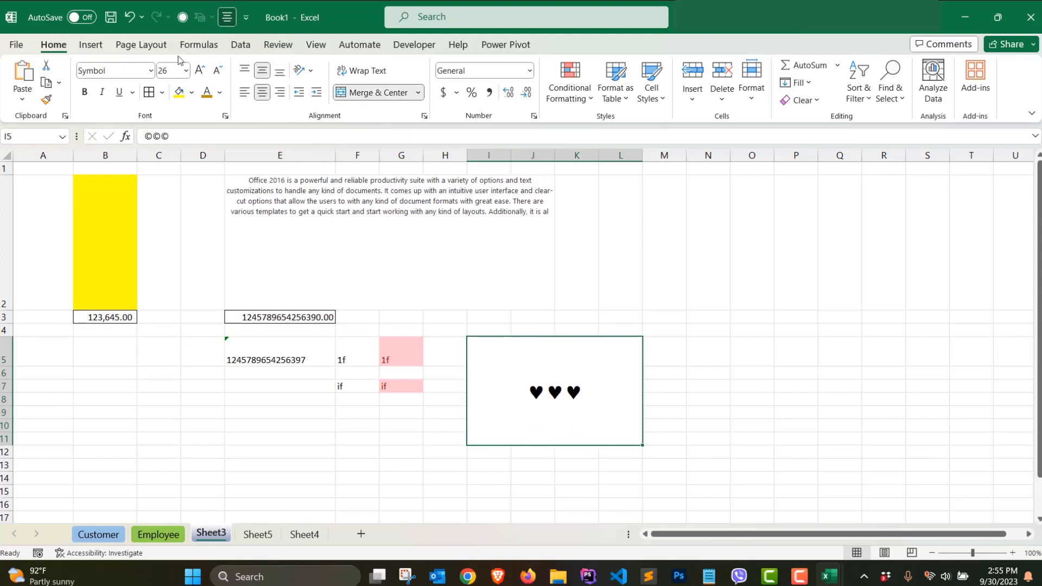
Fill the merged heart cell with yellow and set the hearts' font color to dark gold.
{"action": "left_click", "coordinate": [179, 93]}
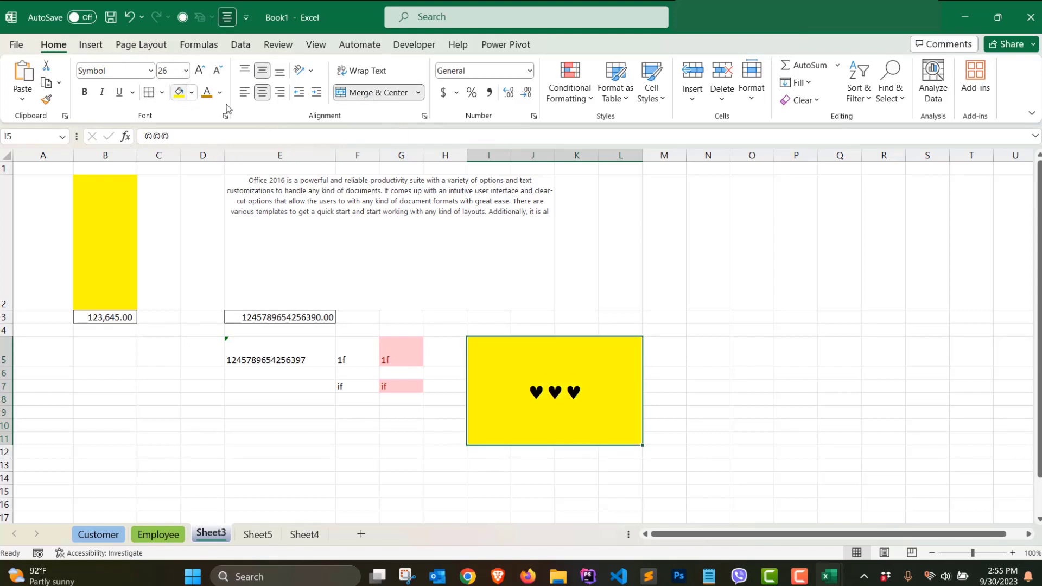
{"action": "left_click", "coordinate": [207, 92]}
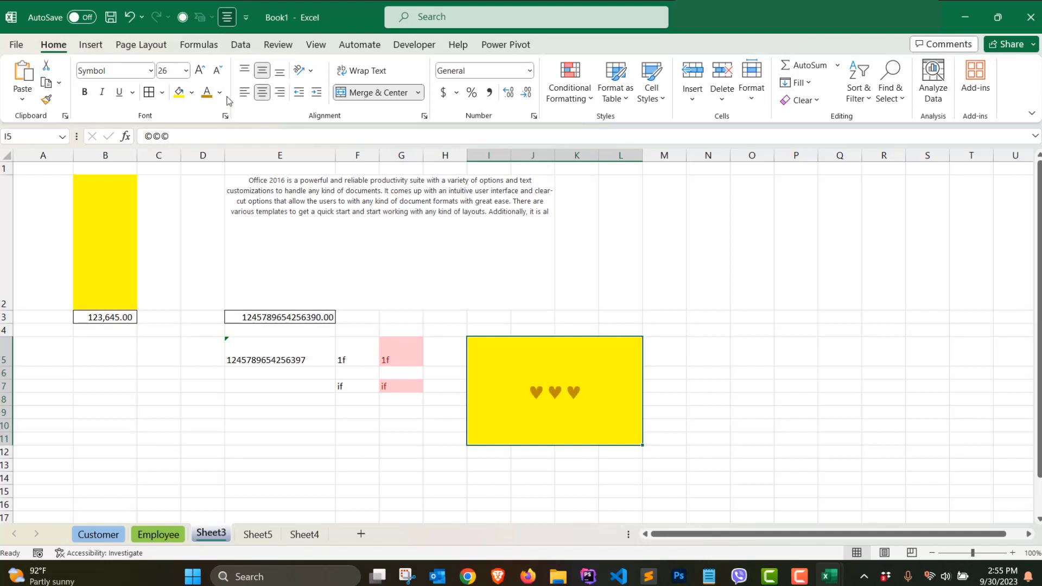
{"action": "left_click", "coordinate": [219, 92]}
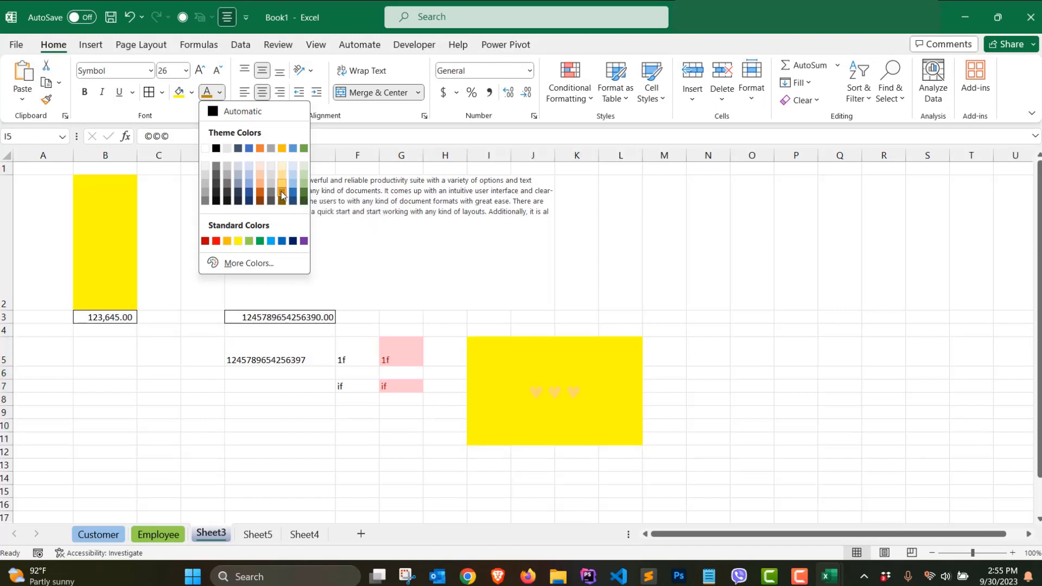
{"action": "left_click", "coordinate": [282, 198]}
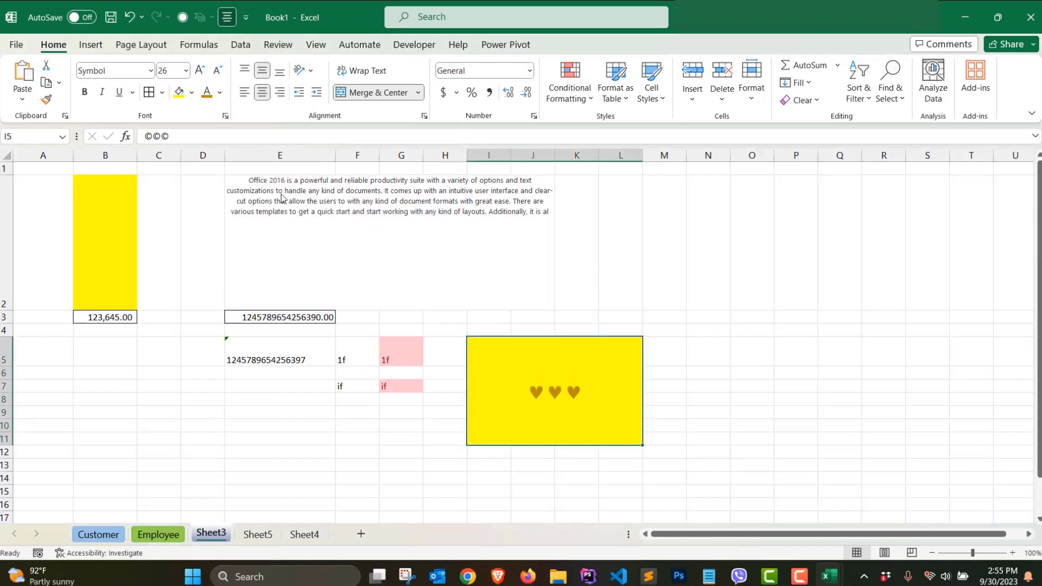
Enlarge the hearts in the merged cell, trying font sizes 72 and 120 before settling on 90.
{"action": "left_click", "coordinate": [200, 69]}
{"action": "left_click", "coordinate": [200, 70]}
{"action": "left_click", "coordinate": [200, 69]}
{"action": "left_click", "coordinate": [201, 69]}
{"action": "left_click", "coordinate": [200, 69]}
{"action": "left_click", "coordinate": [201, 70]}
{"action": "left_click", "coordinate": [201, 69]}
{"action": "left_click", "coordinate": [200, 70]}
{"action": "left_click", "coordinate": [201, 70]}
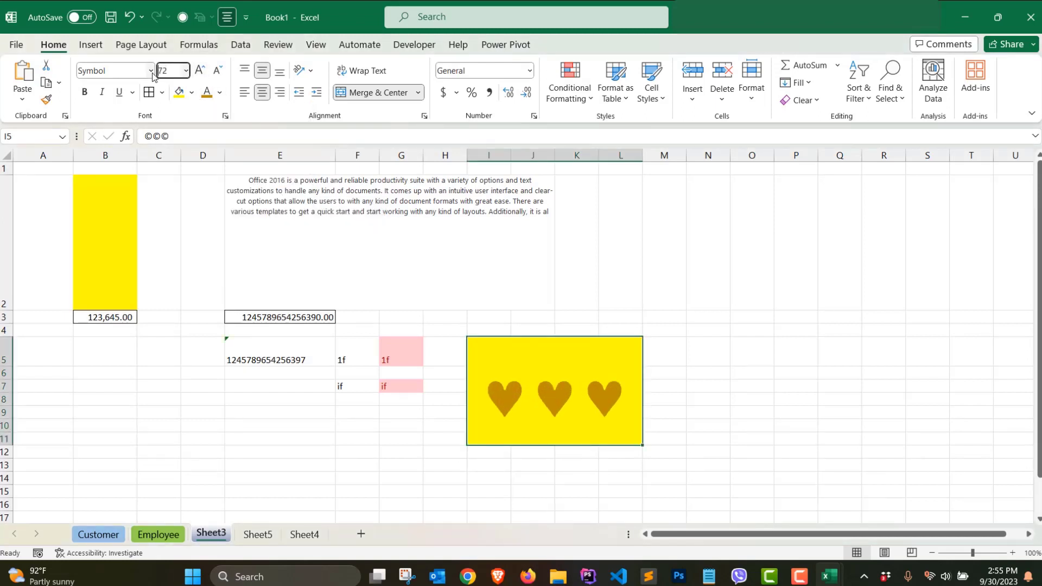
{"action": "key", "text": "BackSpace"}
{"action": "key", "text": "Return"}
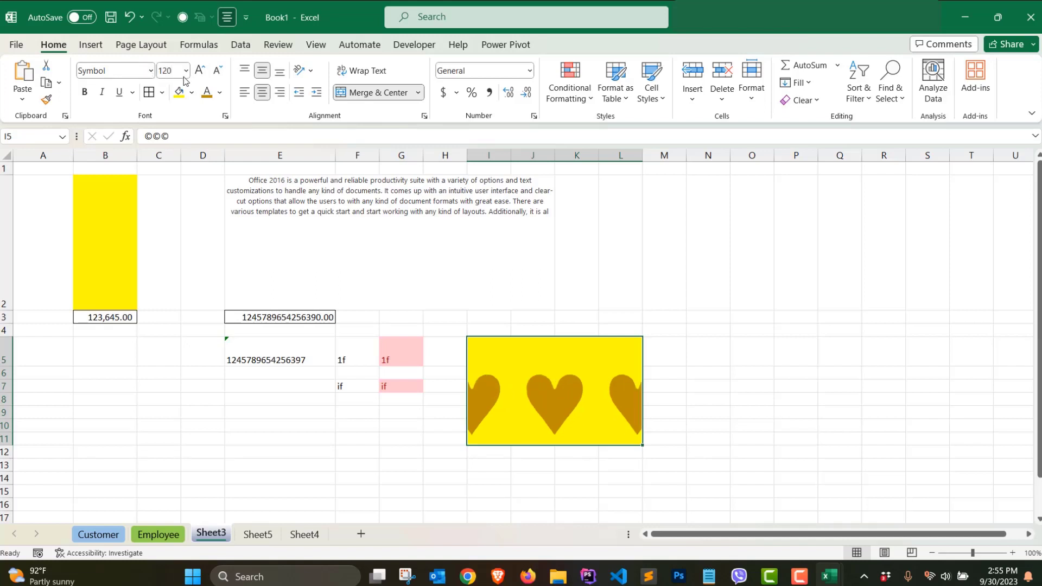
{"action": "left_click", "coordinate": [177, 75]}
{"action": "key", "text": "Return"}
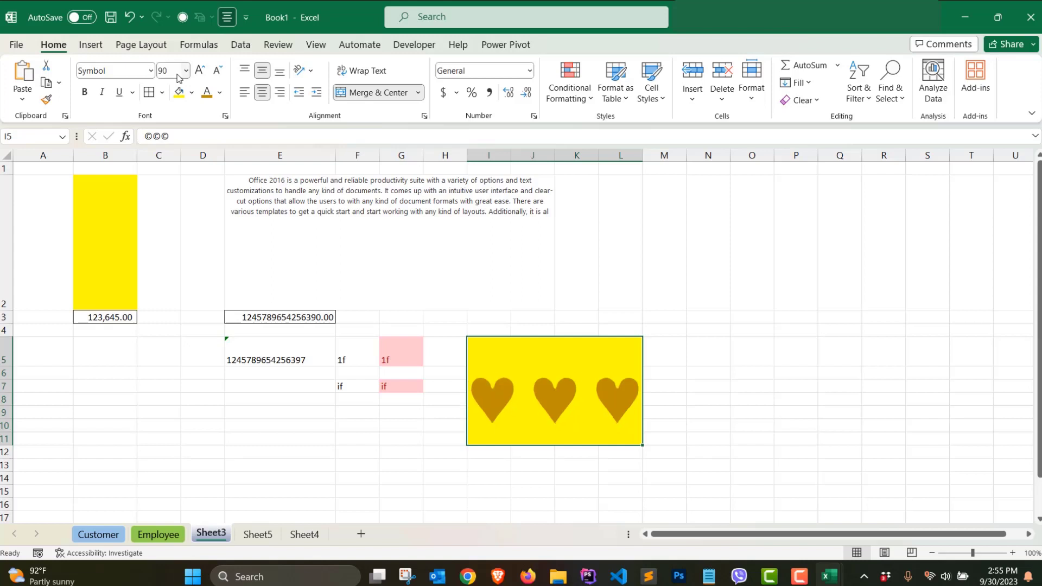
{"action": "left_click", "coordinate": [568, 458]}
{"action": "left_click", "coordinate": [554, 412]}
{"action": "left_click", "coordinate": [91, 46]}
{"action": "left_click", "coordinate": [931, 83]}
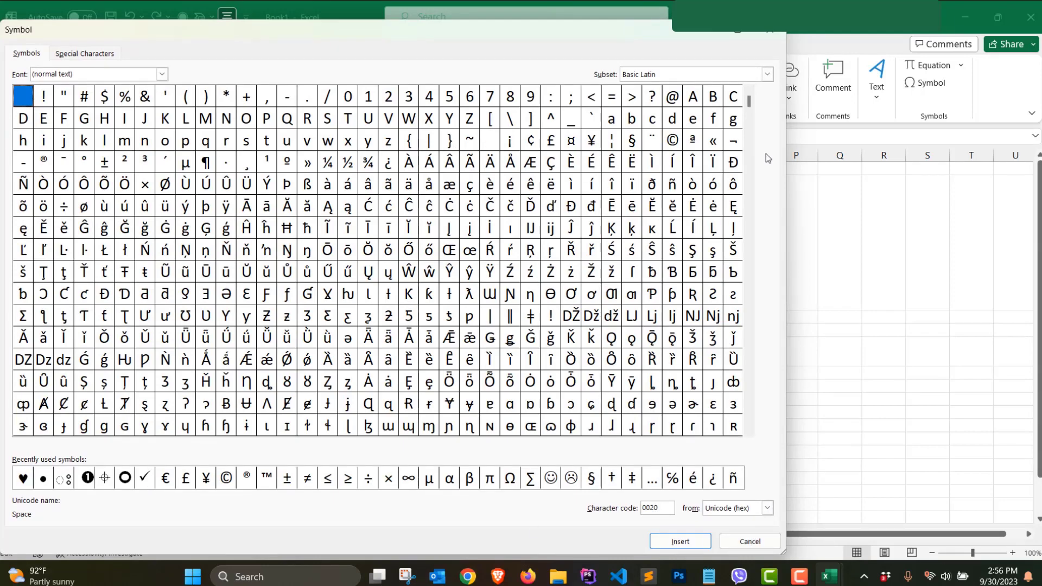
{"action": "left_click", "coordinate": [762, 541]}
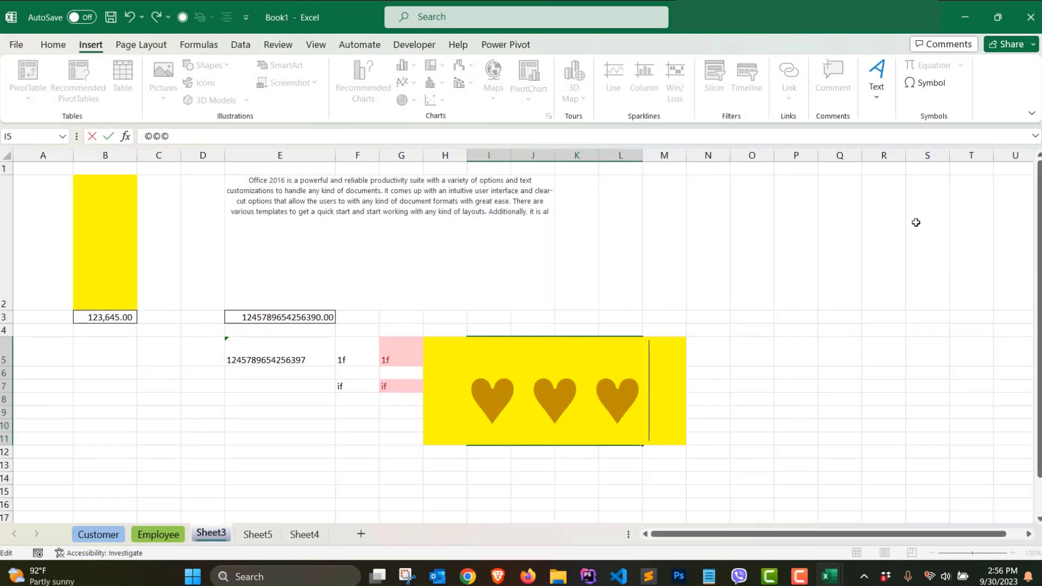
Insert a new equation on Sheet3 containing a radical structure with an empty degree and radicand.
{"action": "left_click", "coordinate": [922, 66]}
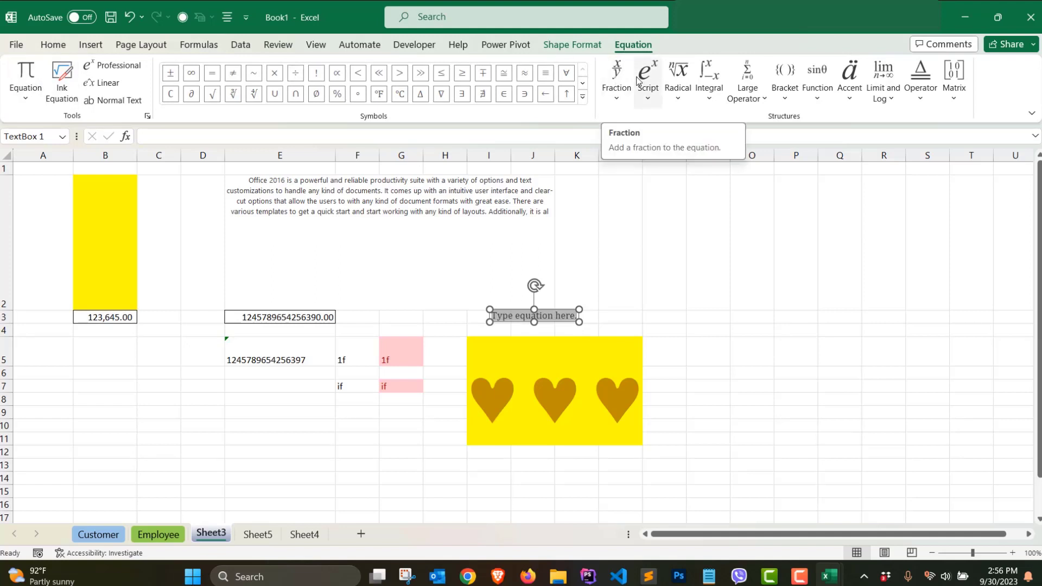
{"action": "left_click", "coordinate": [678, 75]}
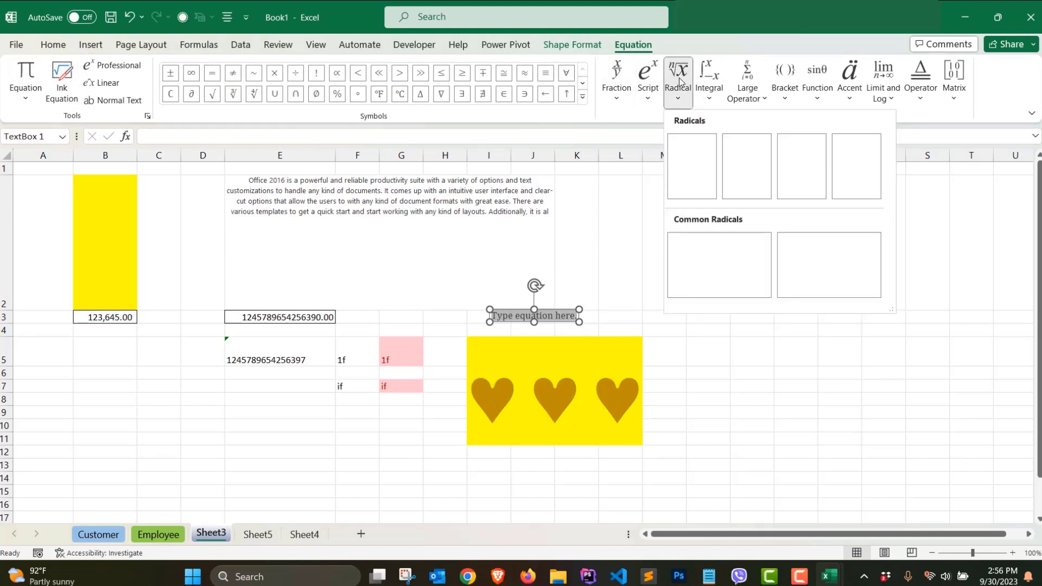
{"action": "left_click", "coordinate": [746, 166]}
Enlarge the equation's text box and move it beside the hearts, covering about columns M to S and rows 2 to 6.
{"action": "left_click_drag", "start_coordinate": [514, 327], "coordinate": [773, 496]}
{"action": "left_click_drag", "start_coordinate": [630, 325], "coordinate": [646, 465]}
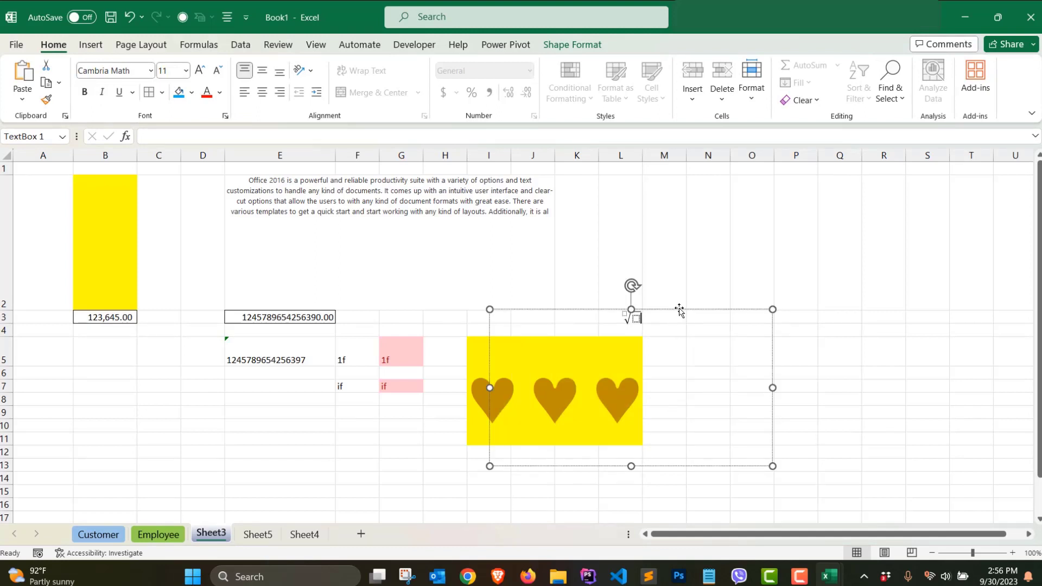
{"action": "left_click_drag", "start_coordinate": [680, 311], "coordinate": [846, 225]}
Select the radical in the equation box and increase its font size to 60.
{"action": "left_click", "coordinate": [805, 233]}
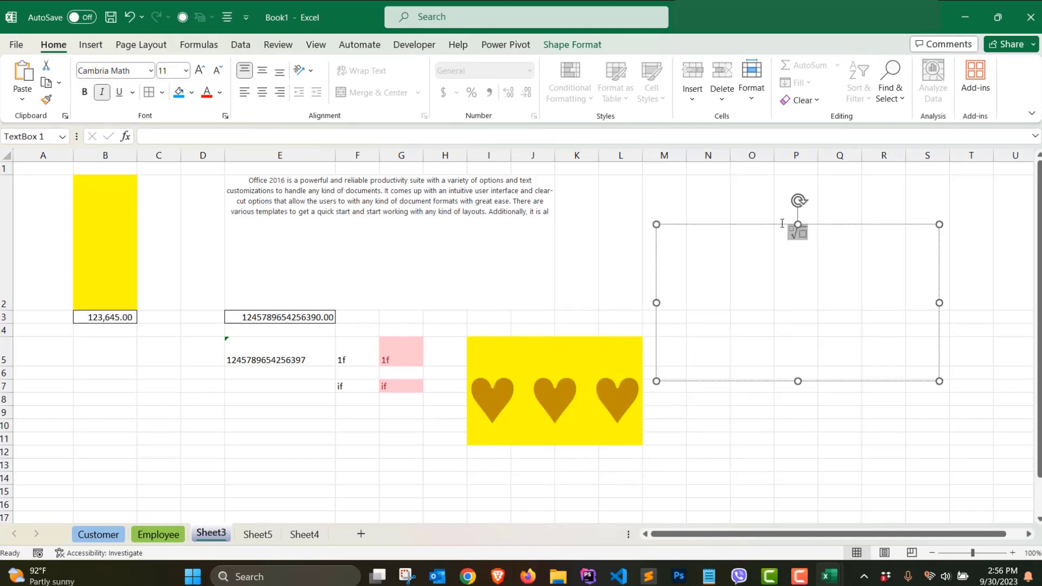
{"action": "left_click", "coordinate": [199, 69]}
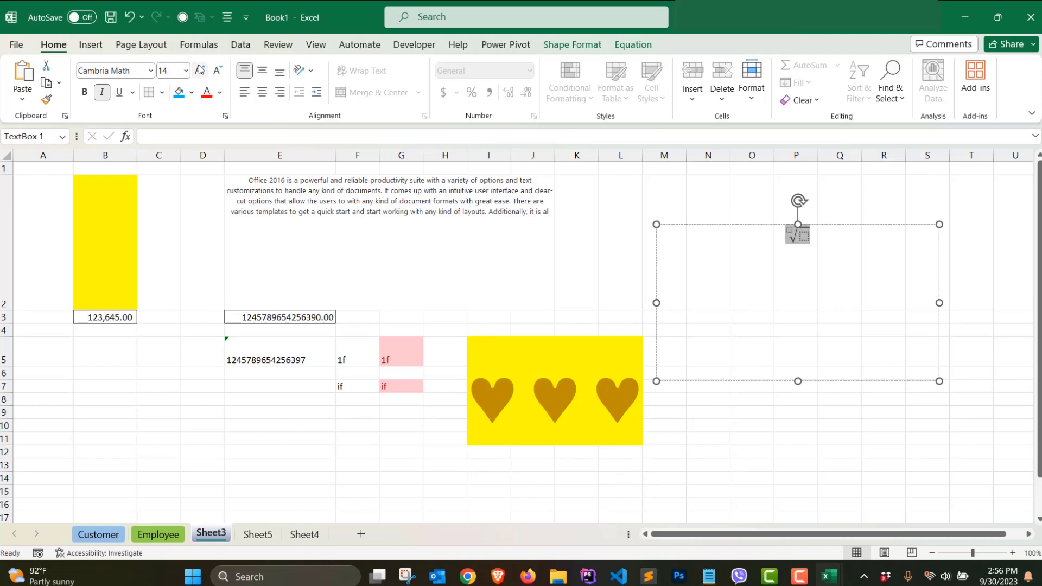
{"action": "left_click", "coordinate": [199, 69]}
{"action": "left_click", "coordinate": [200, 68]}
{"action": "left_click", "coordinate": [199, 69]}
{"action": "left_click", "coordinate": [200, 69]}
{"action": "left_click", "coordinate": [200, 68]}
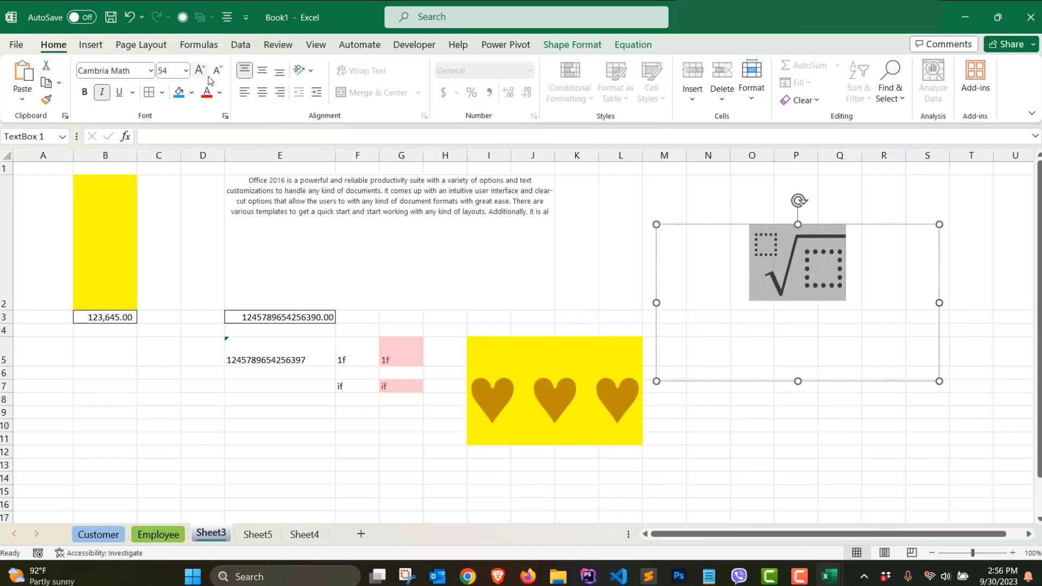
{"action": "left_click", "coordinate": [200, 68]}
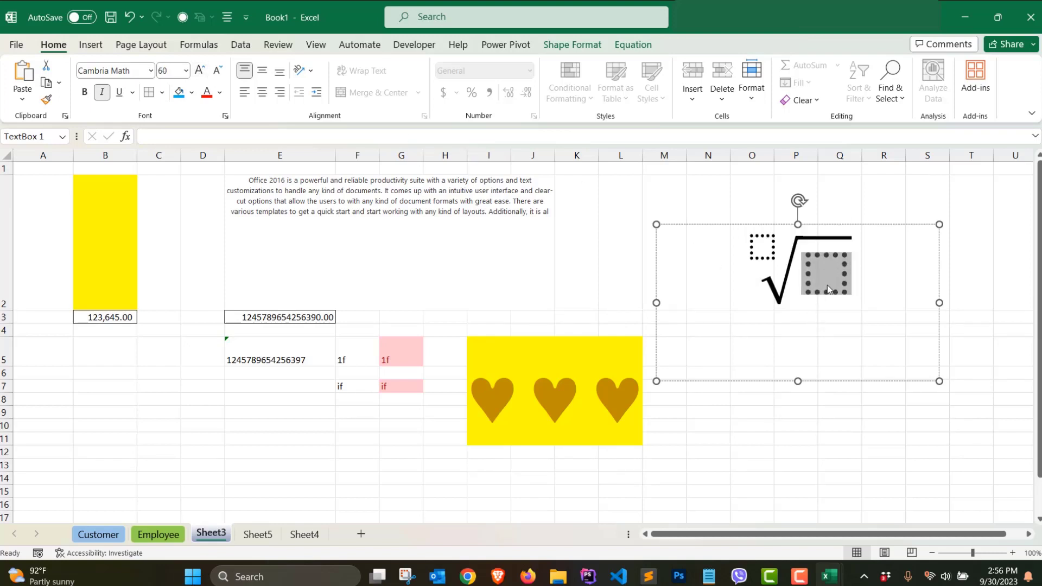
Fill in the radical with degree 5 and radicand 12.
{"action": "left_click", "coordinate": [765, 250]}
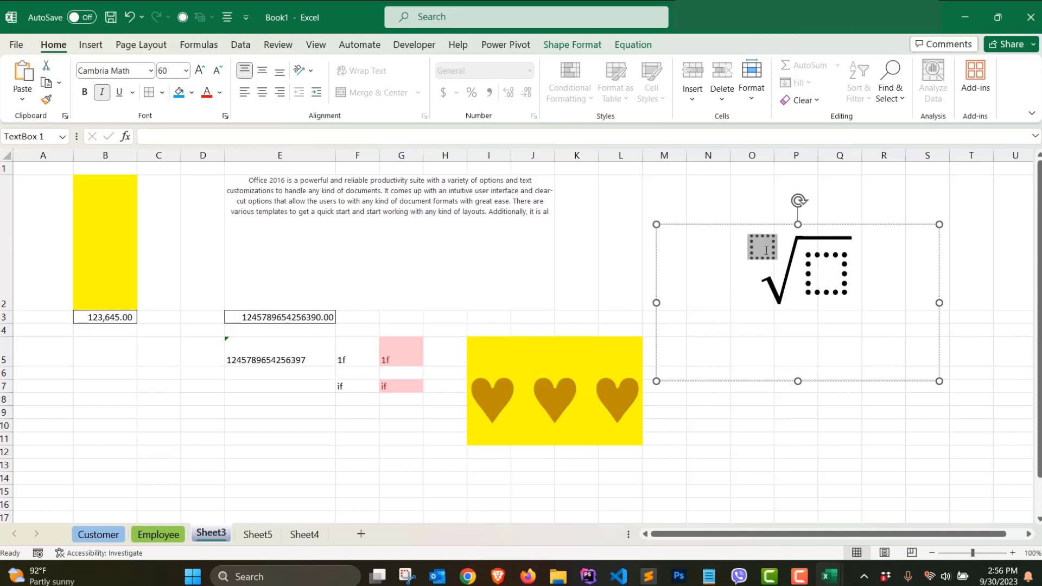
{"action": "type", "text": "5"}
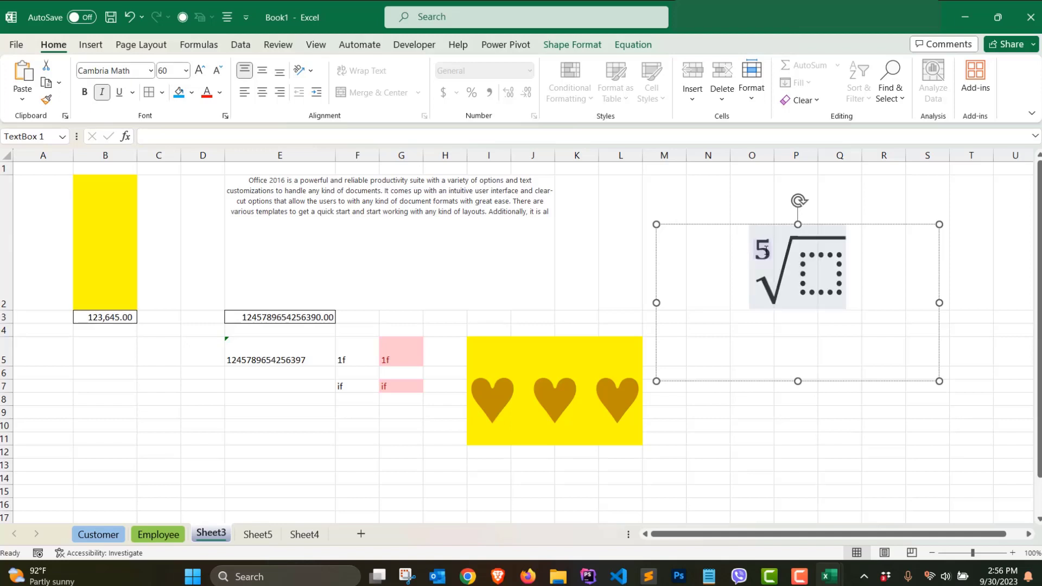
{"action": "left_click", "coordinate": [844, 282]}
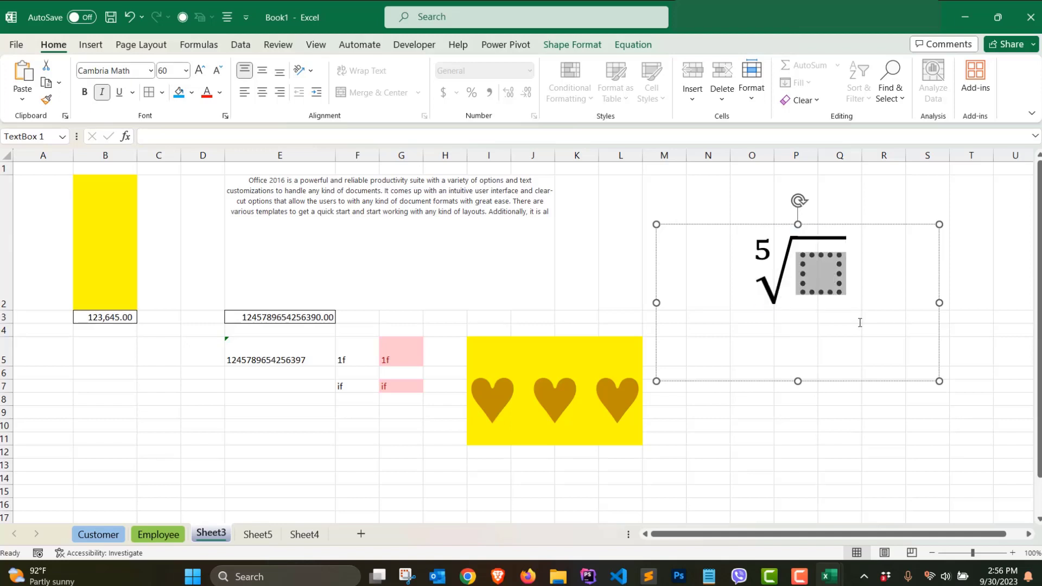
{"action": "type", "text": "12"}
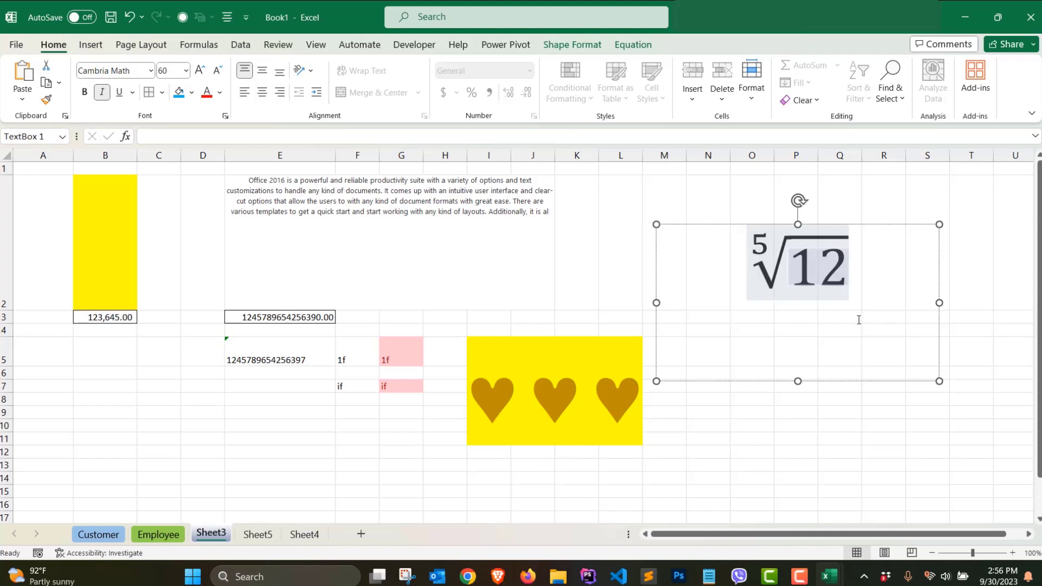
{"action": "left_click", "coordinate": [838, 386]}
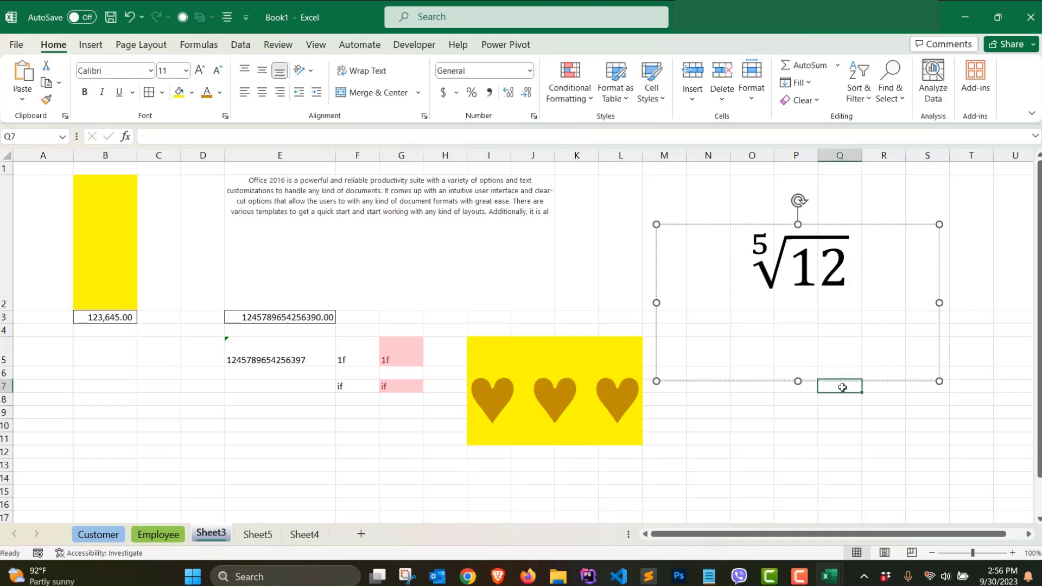
Replace the radical in the equation box with the built-in Binomial Theorem equation.
{"action": "left_click", "coordinate": [833, 249]}
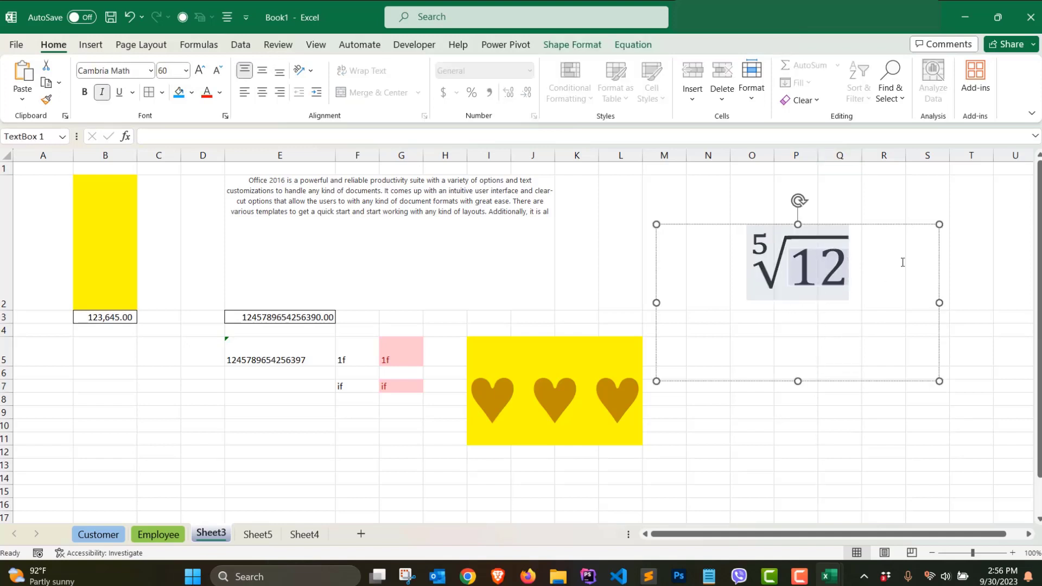
{"action": "left_click", "coordinate": [86, 45]}
{"action": "left_click", "coordinate": [930, 67]}
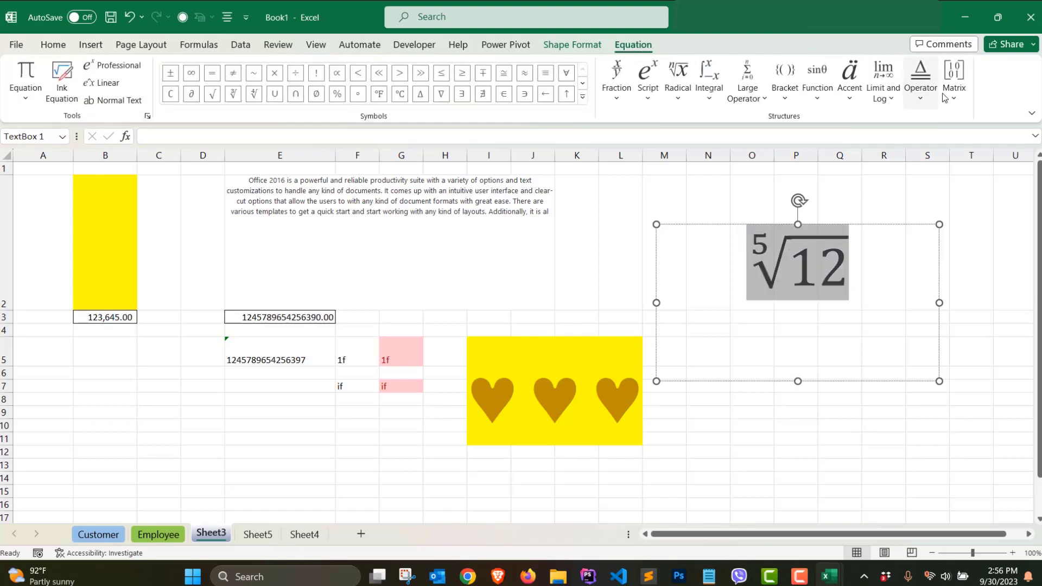
{"action": "left_click", "coordinate": [26, 98]}
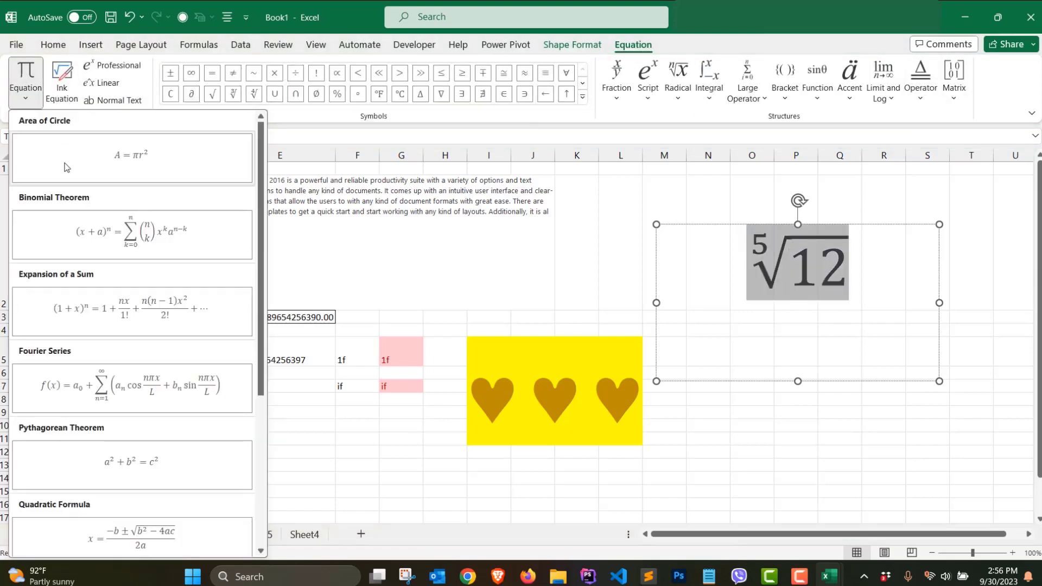
{"action": "left_click", "coordinate": [133, 234]}
{"action": "scroll", "coordinate": [746, 324], "scroll_direction": "up", "scroll_amount": 3}
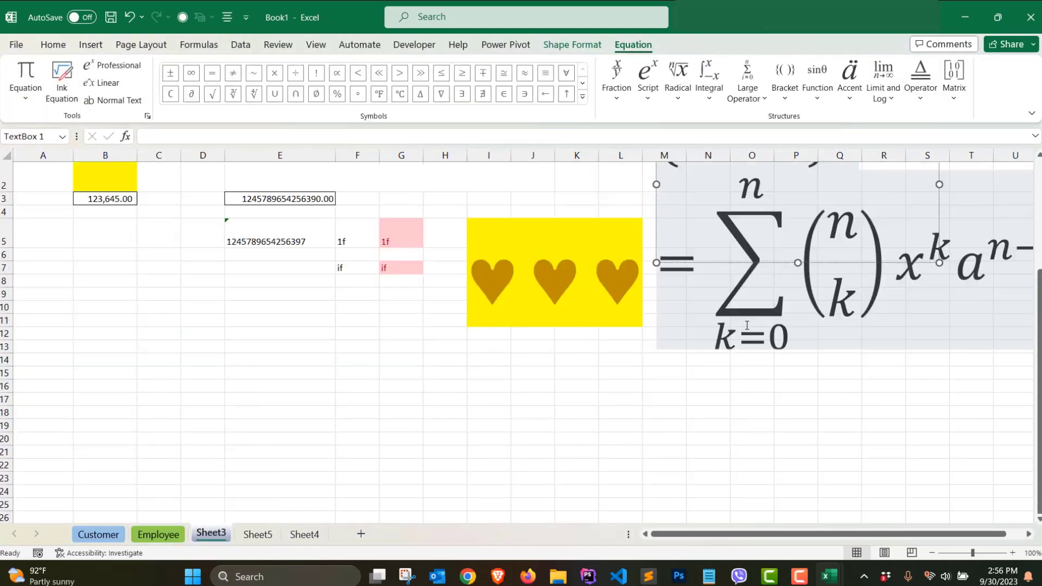
{"action": "left_click", "coordinate": [745, 290]}
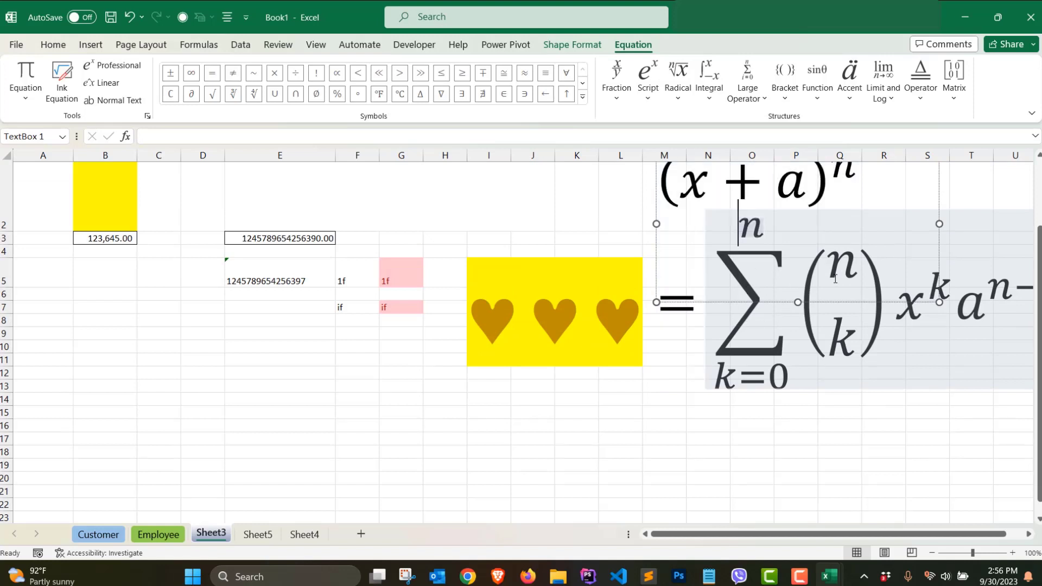
Set the summation's upper limit to 2 and its lower limit to m=2 in the Binomial Theorem equation.
{"action": "left_click", "coordinate": [838, 264]}
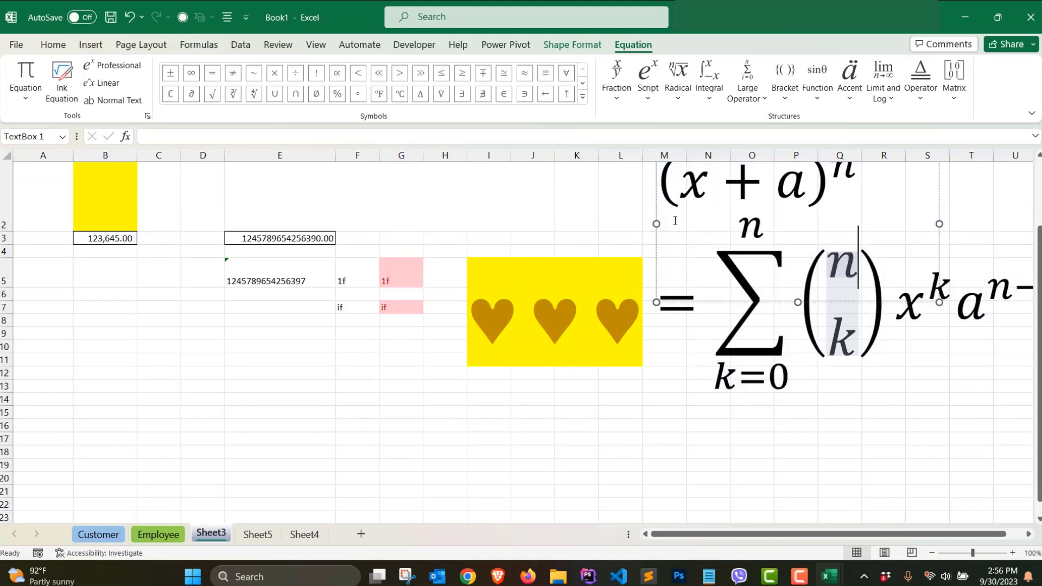
{"action": "left_click", "coordinate": [764, 241]}
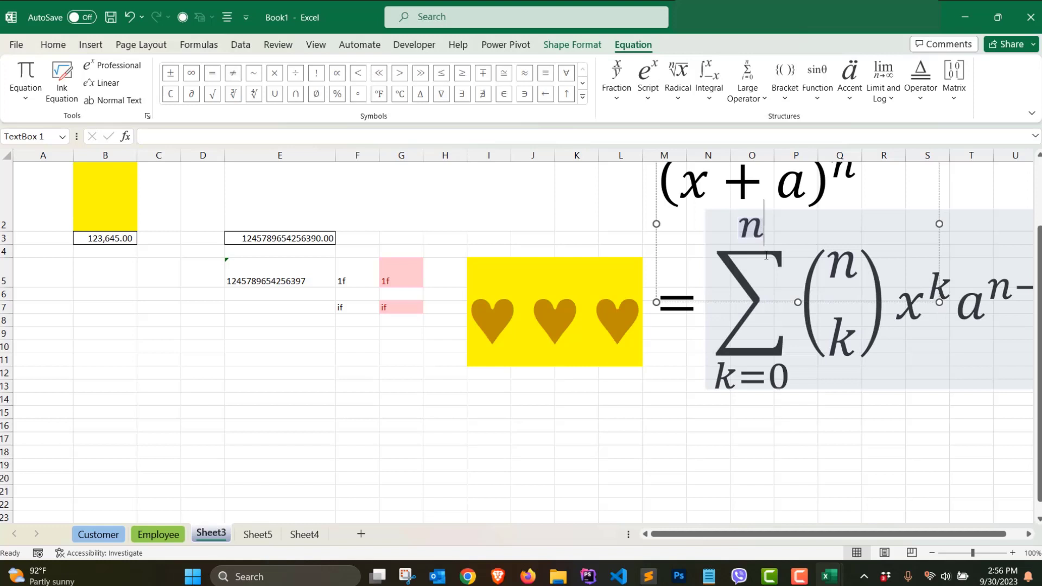
{"action": "key", "text": "BackSpace"}
{"action": "type", "text": "2"}
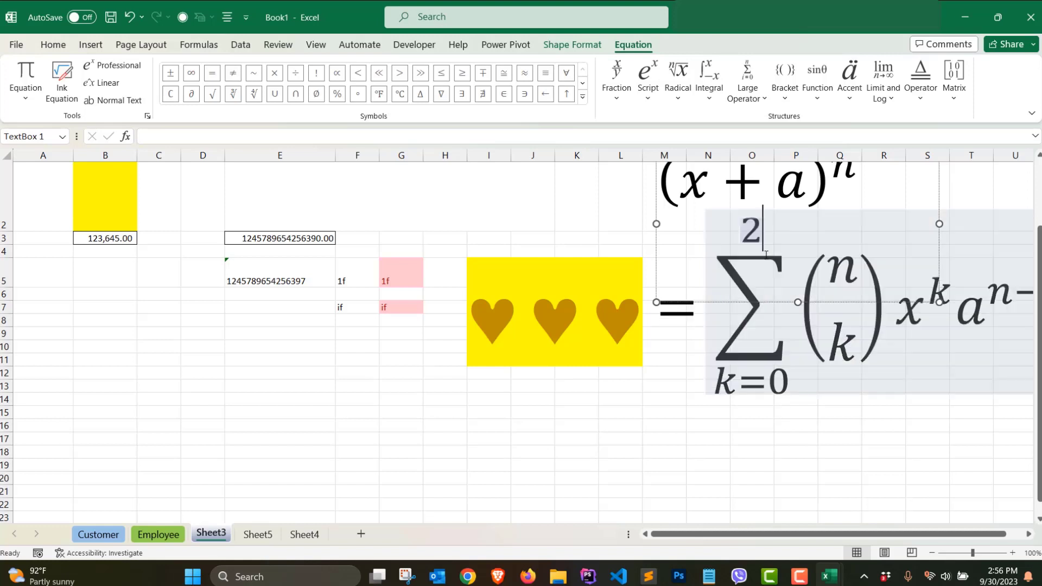
{"action": "left_click", "coordinate": [728, 389]}
{"action": "key", "text": "BackSpace"}
{"action": "type", "text": "m"}
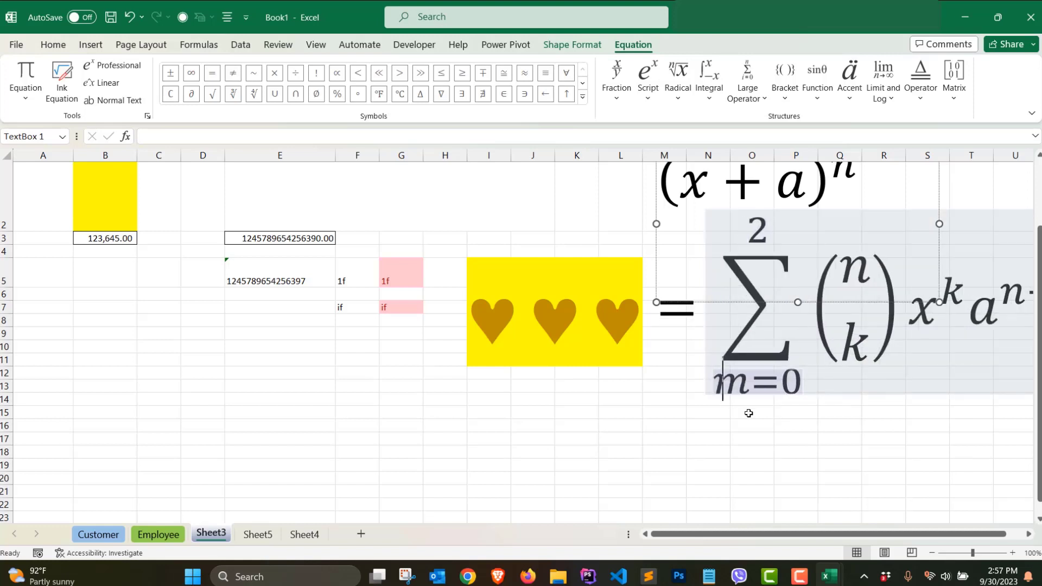
{"action": "key", "text": "End"}
{"action": "key", "text": "BackSpace"}
{"action": "type", "text": "2"}
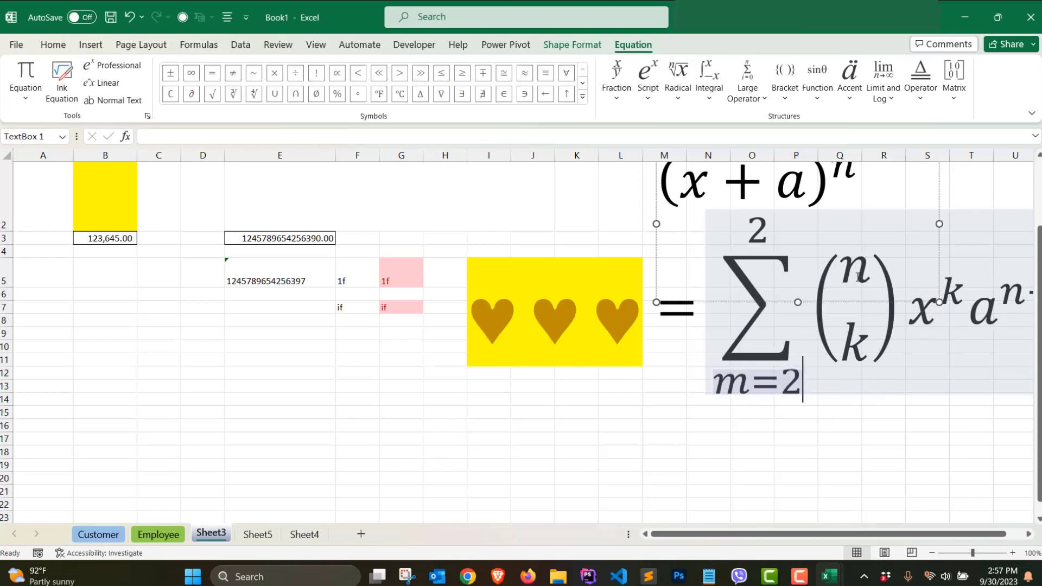
Replace the upper and lower entries of the bracketed binomial coefficient with a and b.
{"action": "left_click", "coordinate": [872, 274]}
{"action": "key", "text": "BackSpace"}
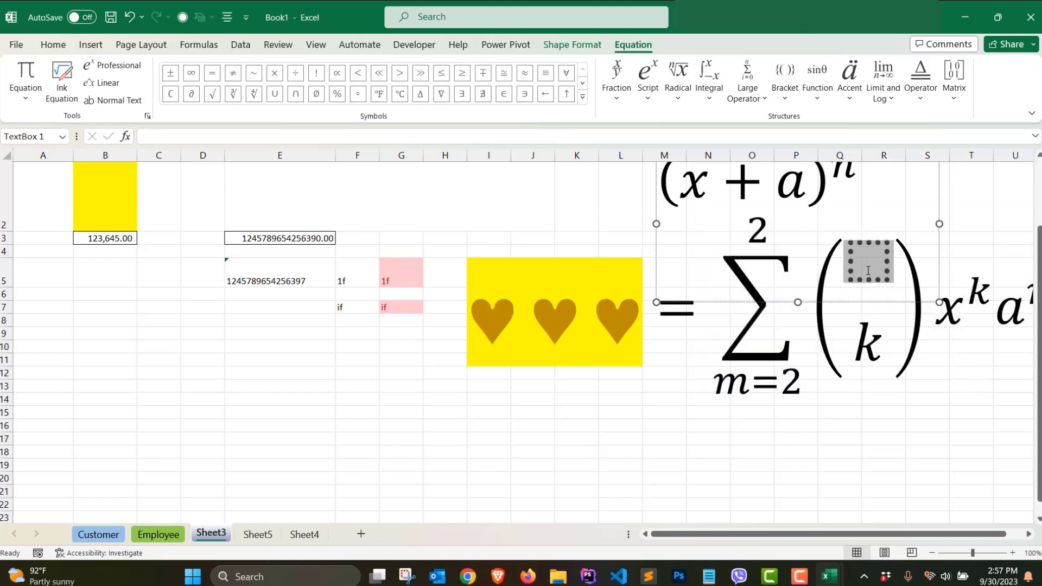
{"action": "type", "text": "a"}
{"action": "left_click", "coordinate": [870, 337]}
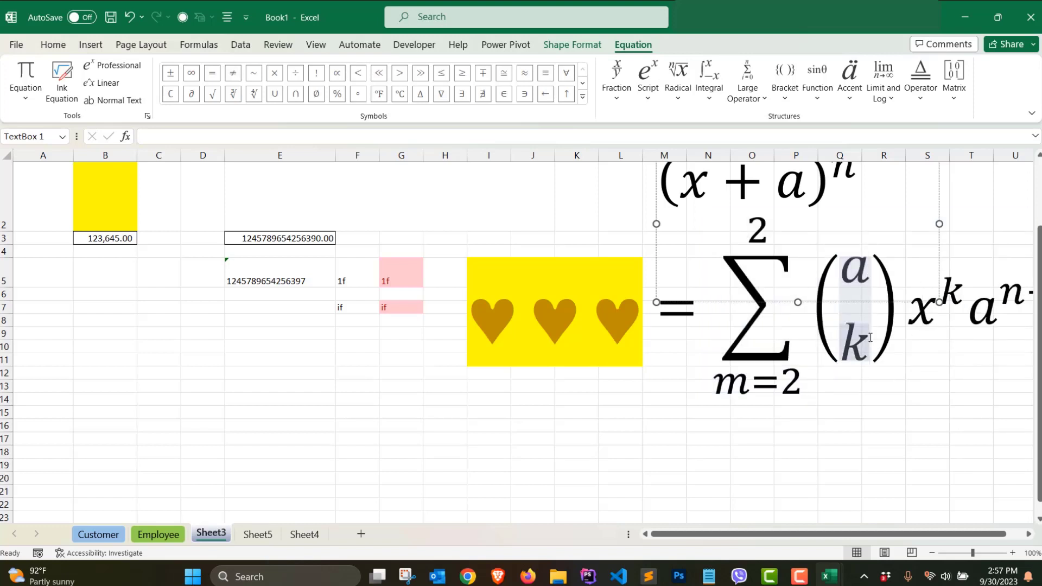
{"action": "key", "text": "BackSpace"}
{"action": "type", "text": "b"}
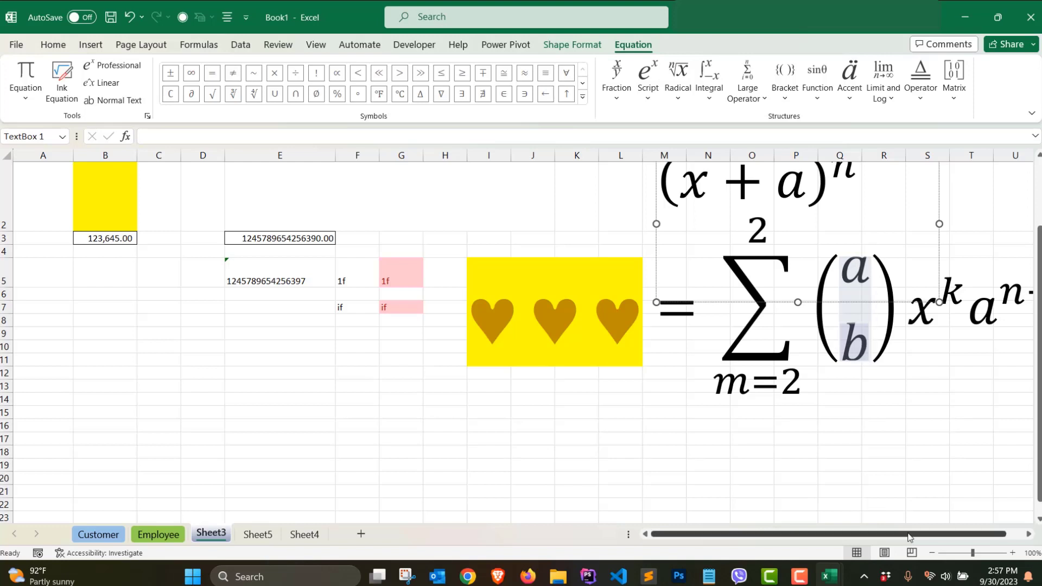
Change the exponent of the final a to n−2 and the exponent of x to 3.
{"action": "left_click_drag", "start_coordinate": [971, 534], "coordinate": [987, 529]}
{"action": "left_click", "coordinate": [979, 287]}
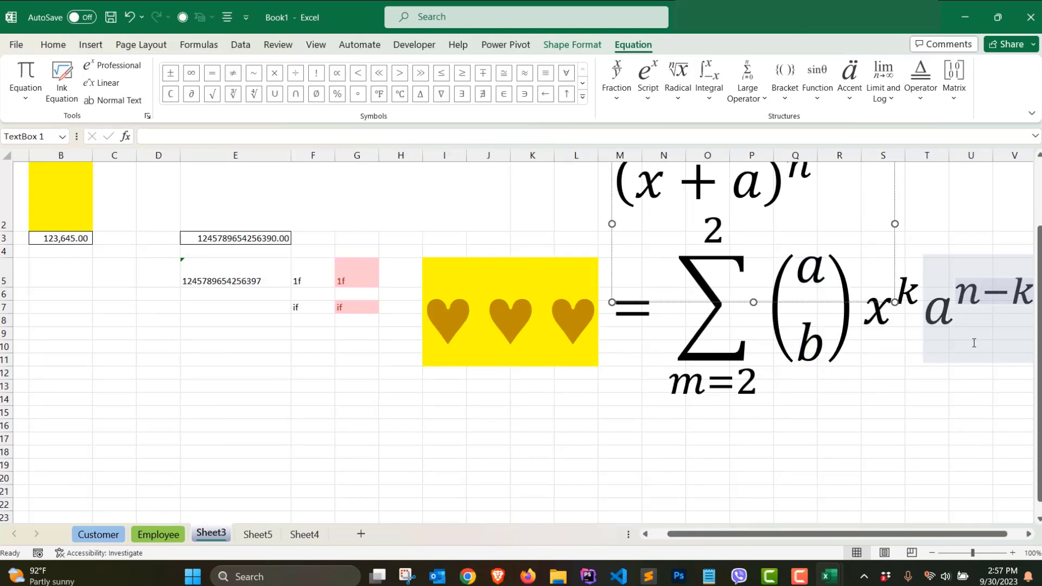
{"action": "type", "text": "2"}
{"action": "left_click", "coordinate": [916, 297]}
{"action": "key", "text": "BackSpace"}
{"action": "type", "text": "3"}
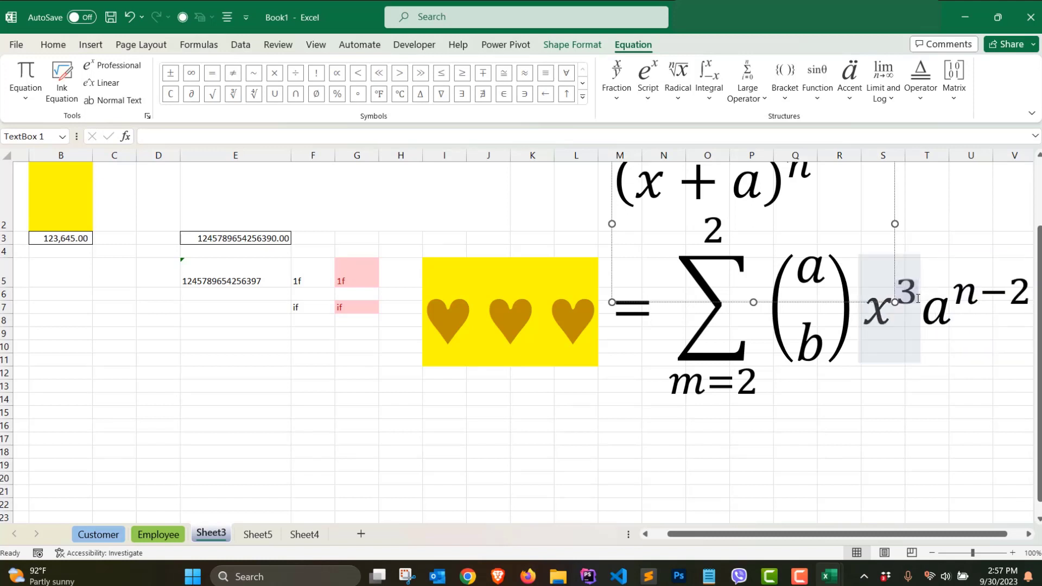
{"action": "left_click", "coordinate": [891, 304]}
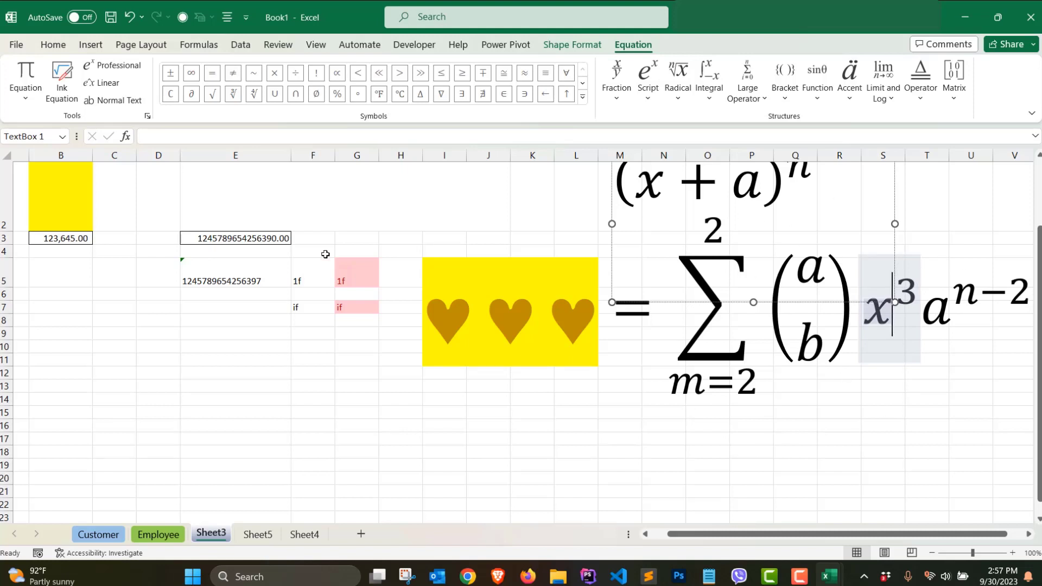
{"action": "key", "text": "alt+n"}
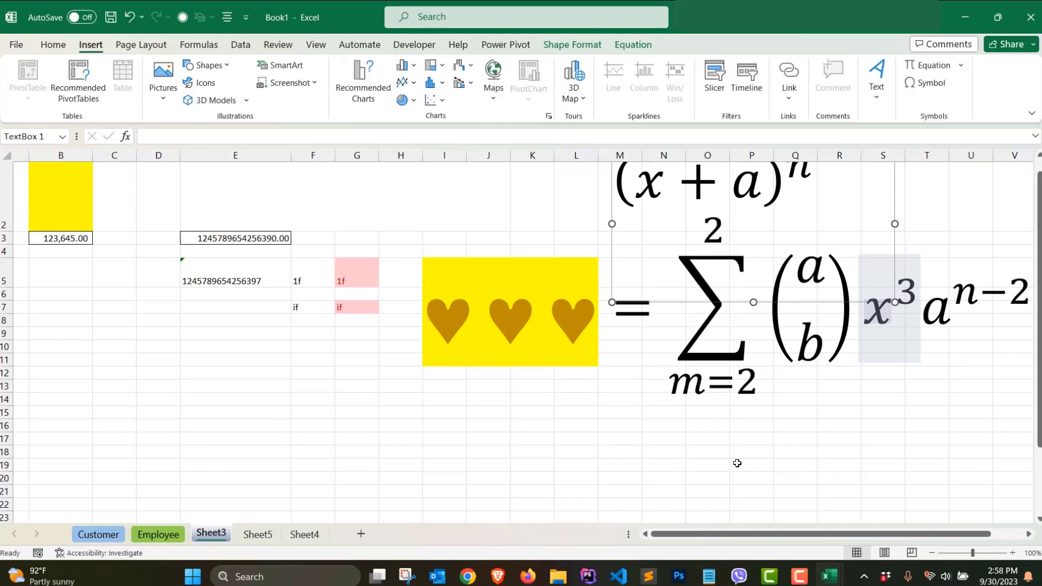